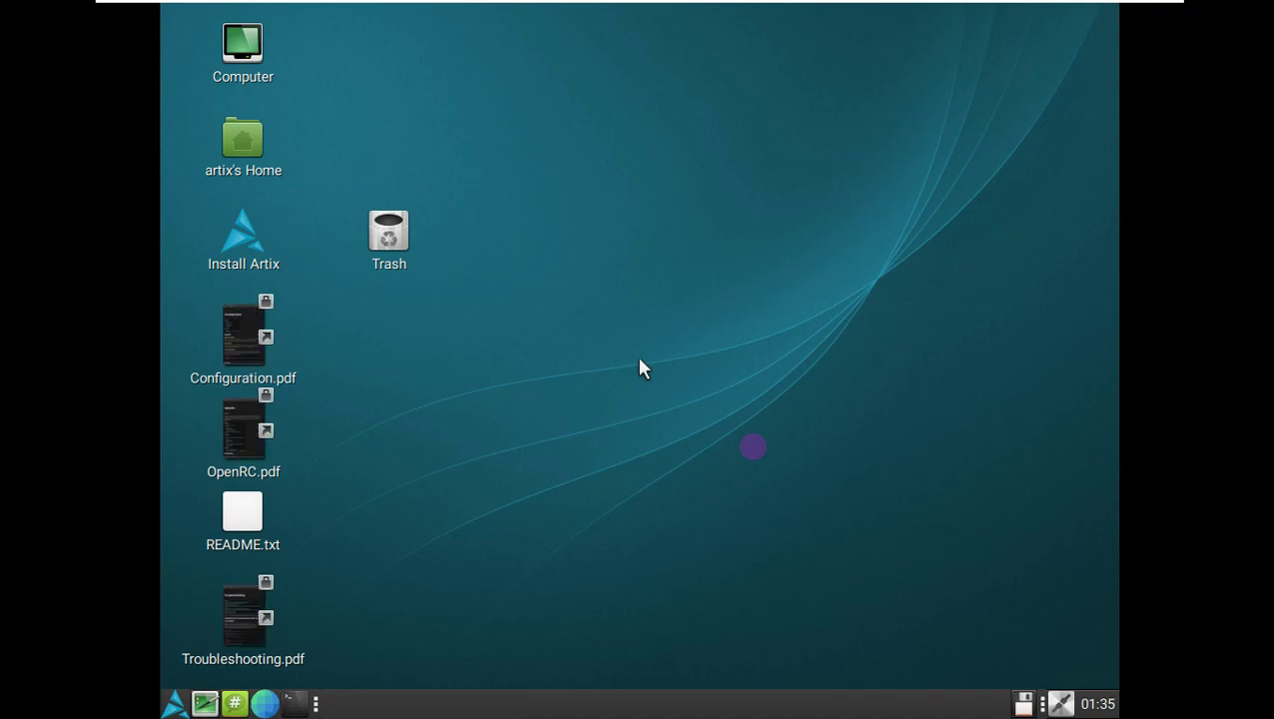
{"action": "right_click", "coordinate": [635, 252]}
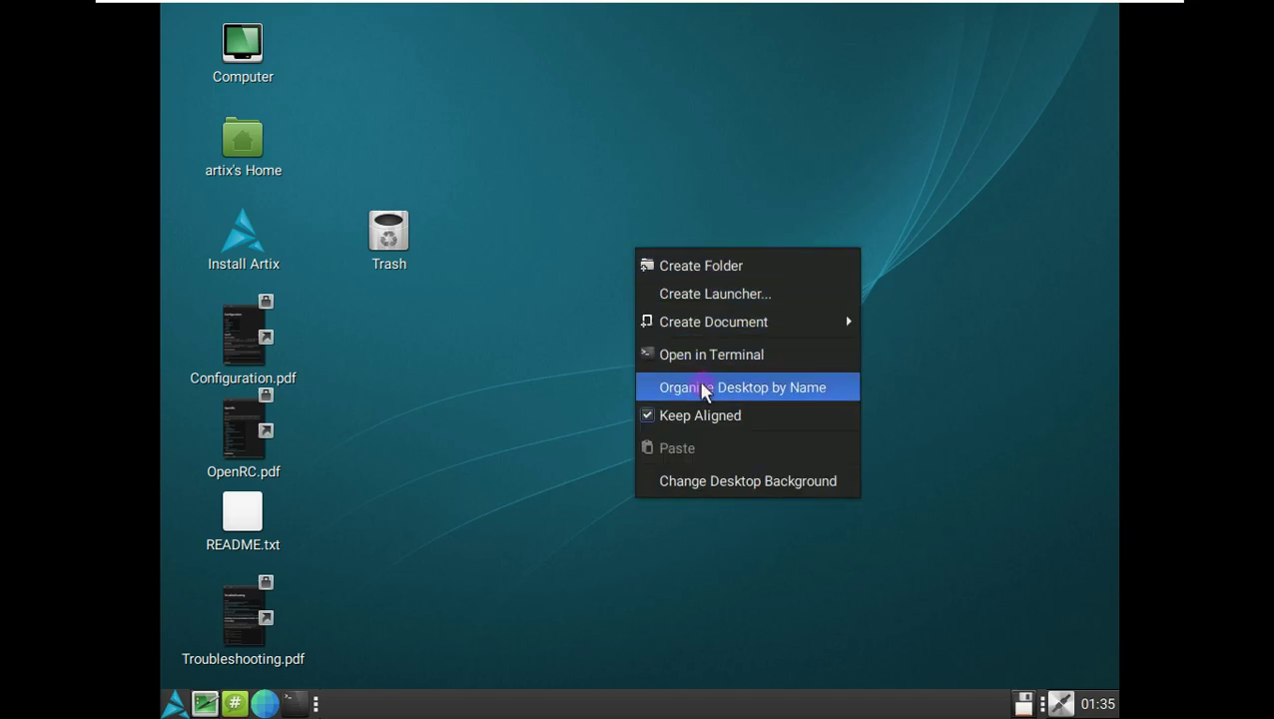
{"action": "left_click", "coordinate": [491, 496]}
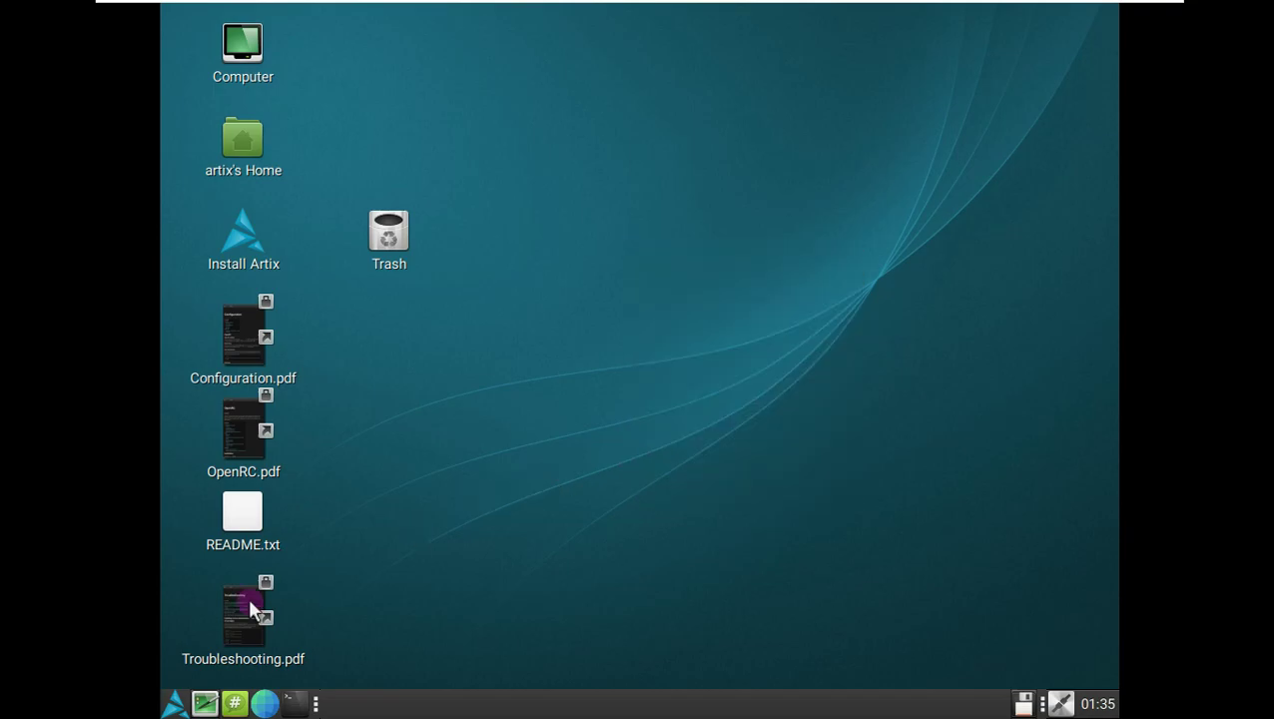
Step: Set the display resolution to 1360 x 768 in the monitor preferences, apply it and close the preferences
{"action": "left_click", "coordinate": [174, 703]}
{"action": "mouse_move", "coordinate": [265, 581]}
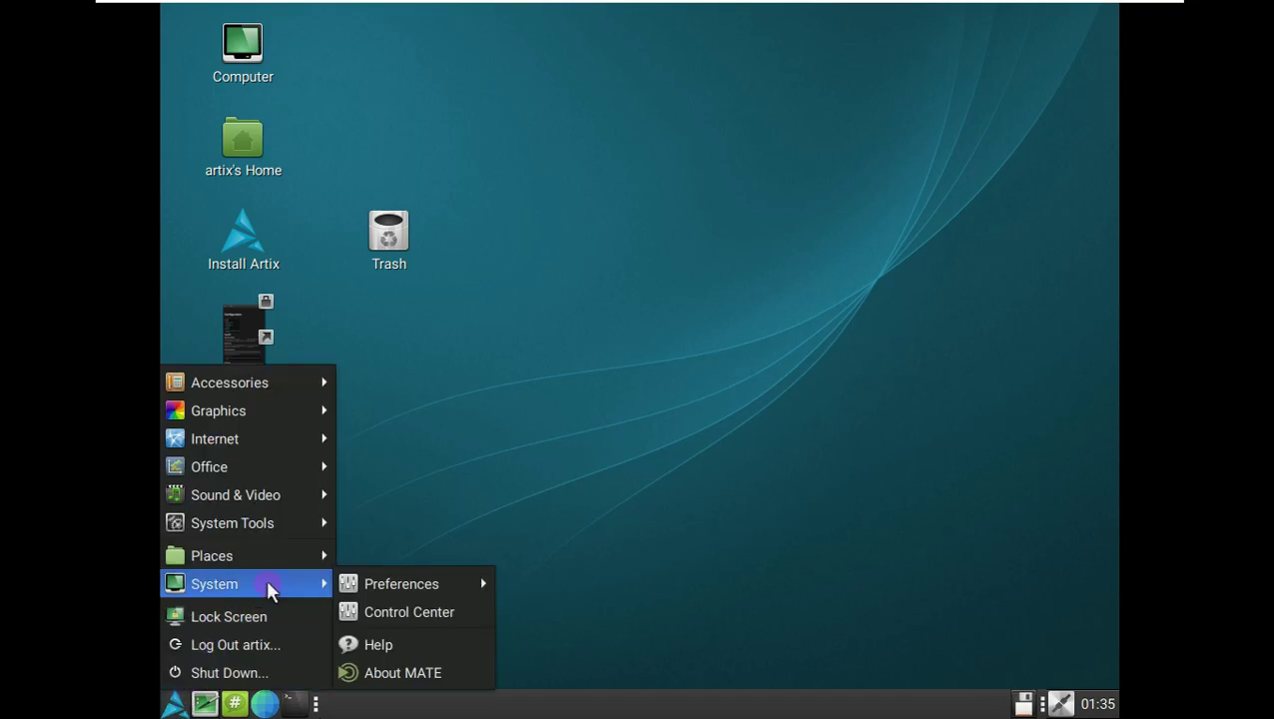
{"action": "mouse_move", "coordinate": [354, 587]}
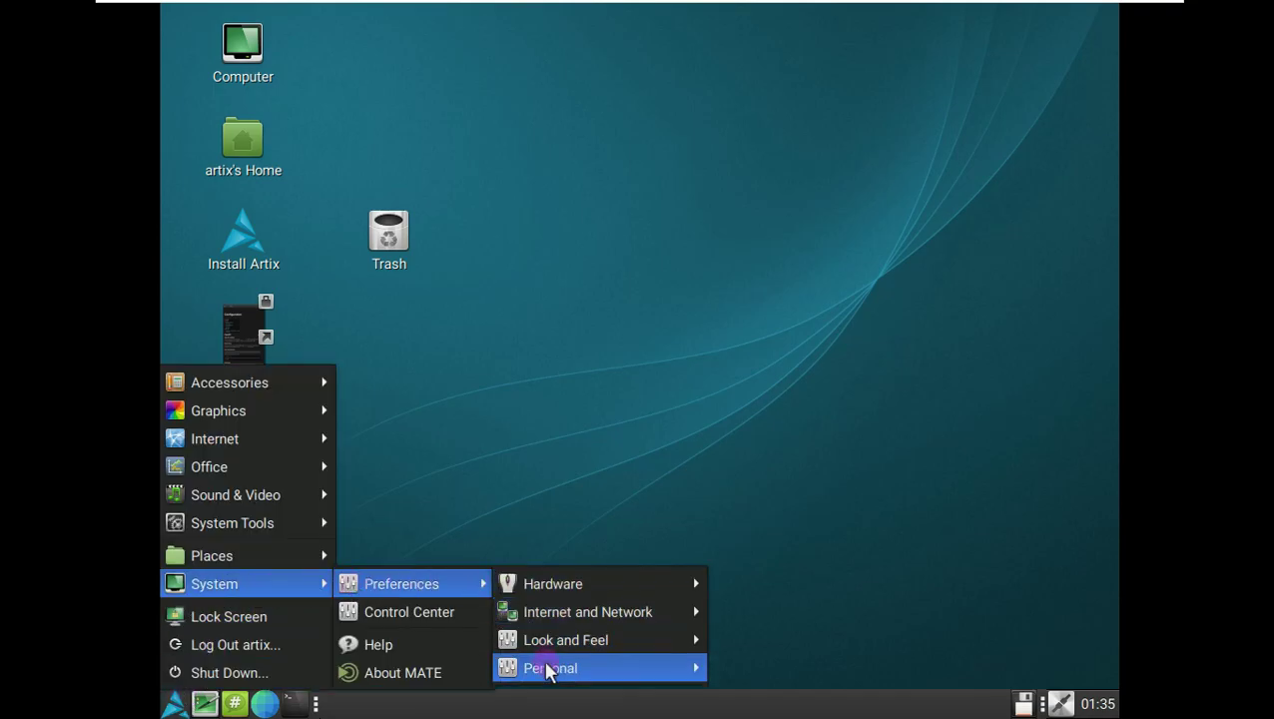
{"action": "mouse_move", "coordinate": [547, 669]}
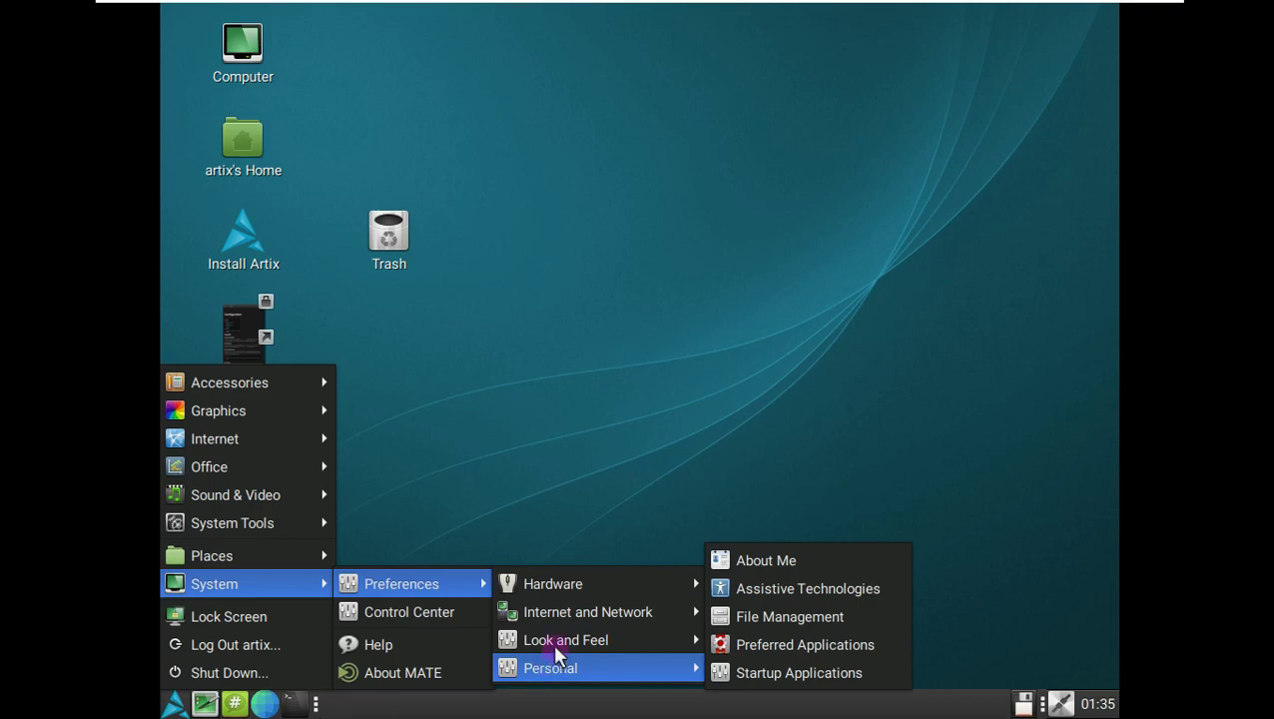
{"action": "mouse_move", "coordinate": [557, 644]}
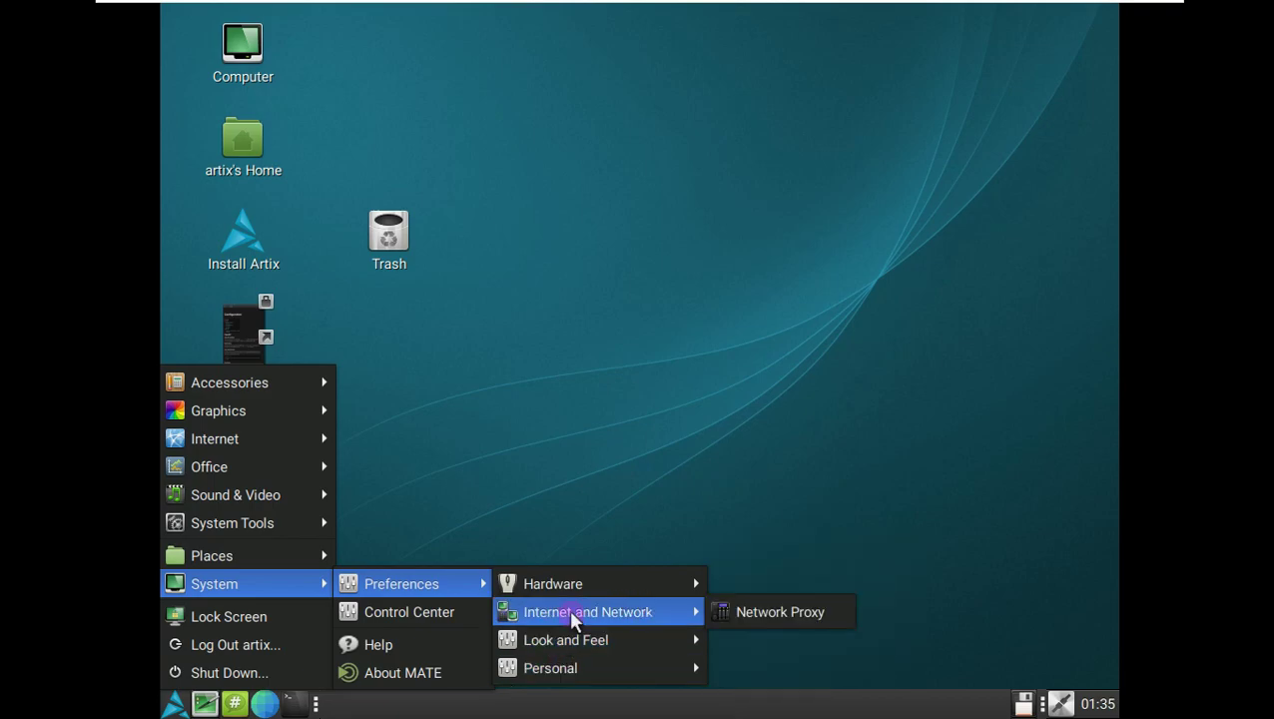
{"action": "mouse_move", "coordinate": [579, 598]}
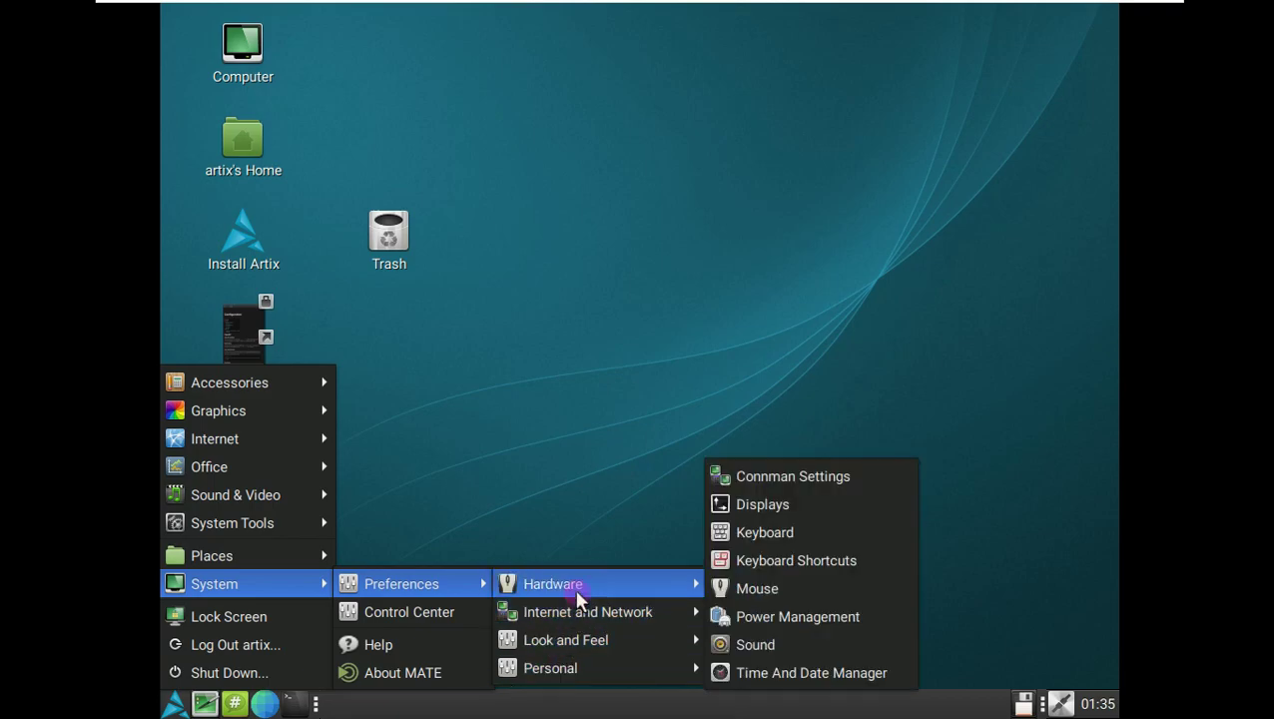
{"action": "left_click", "coordinate": [784, 504]}
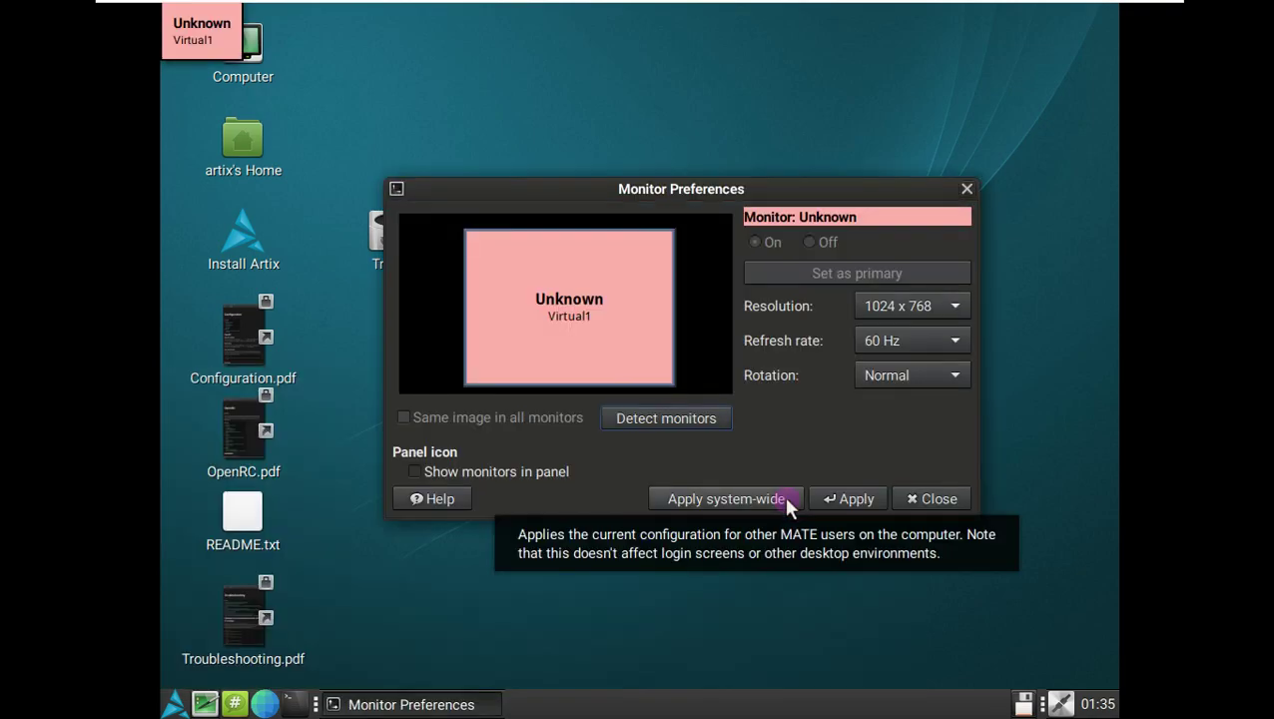
{"action": "left_click", "coordinate": [909, 306]}
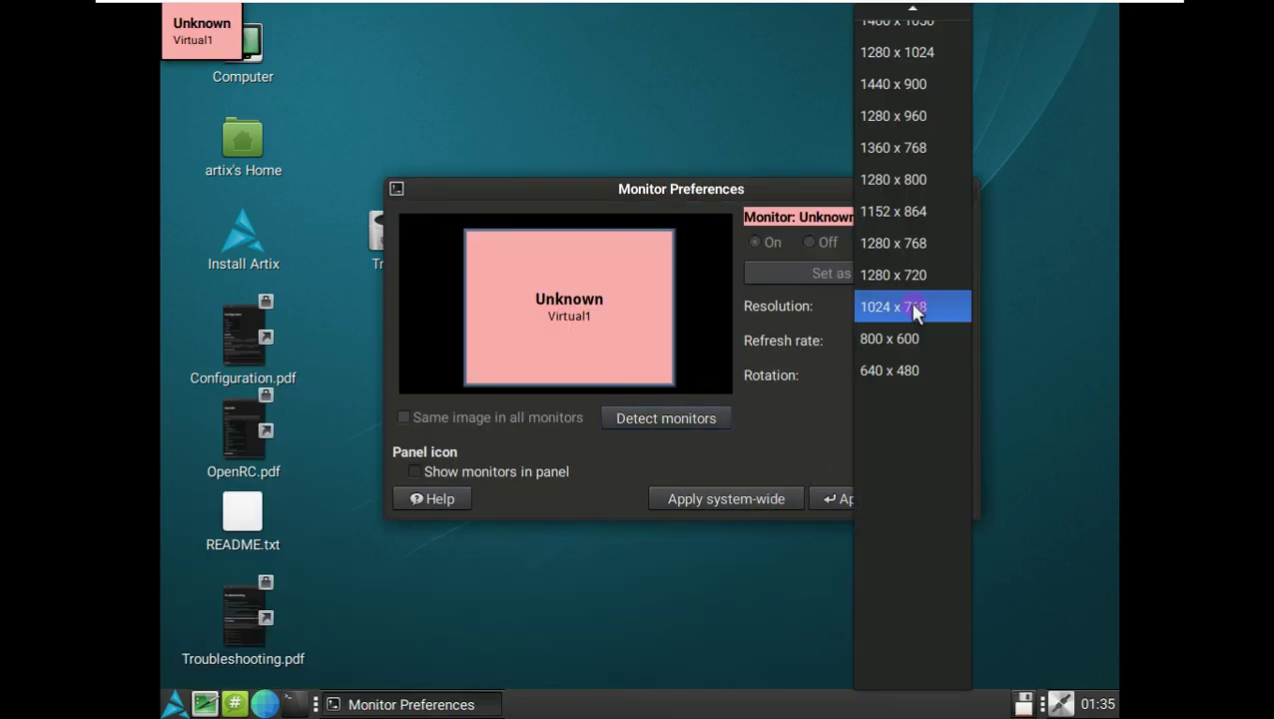
{"action": "left_click", "coordinate": [892, 145]}
{"action": "left_click", "coordinate": [844, 498]}
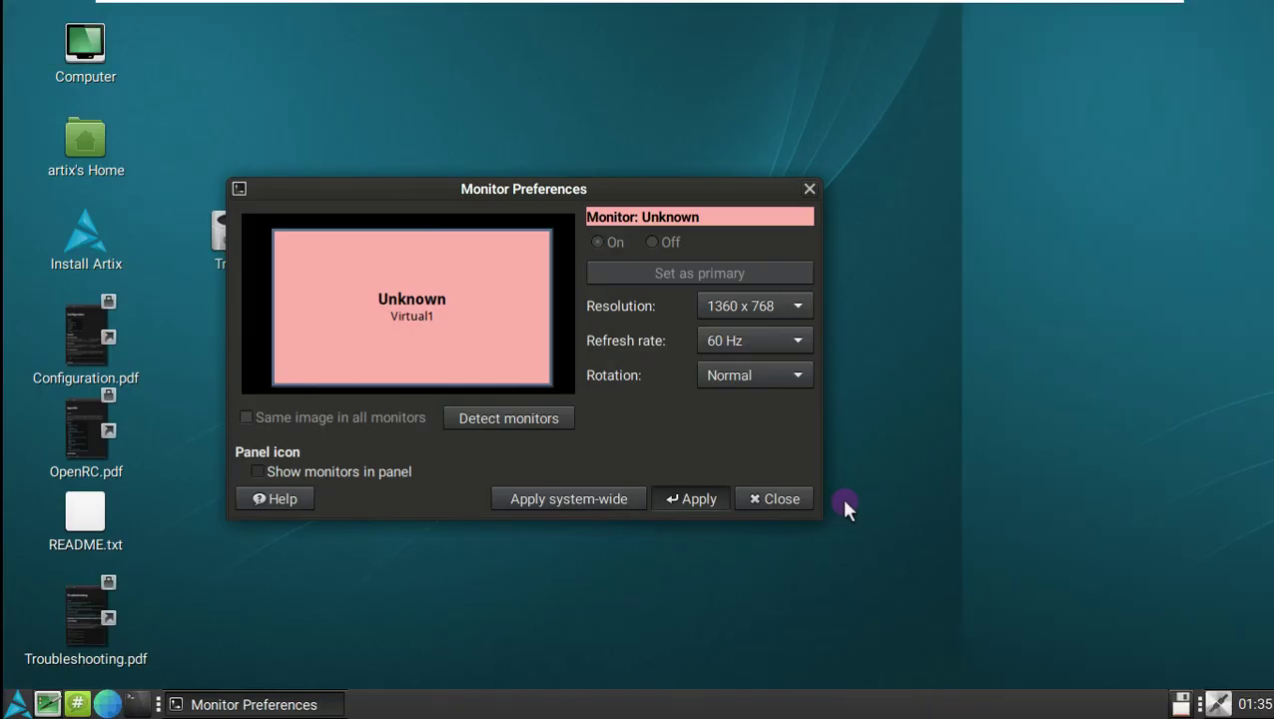
{"action": "left_click", "coordinate": [633, 397]}
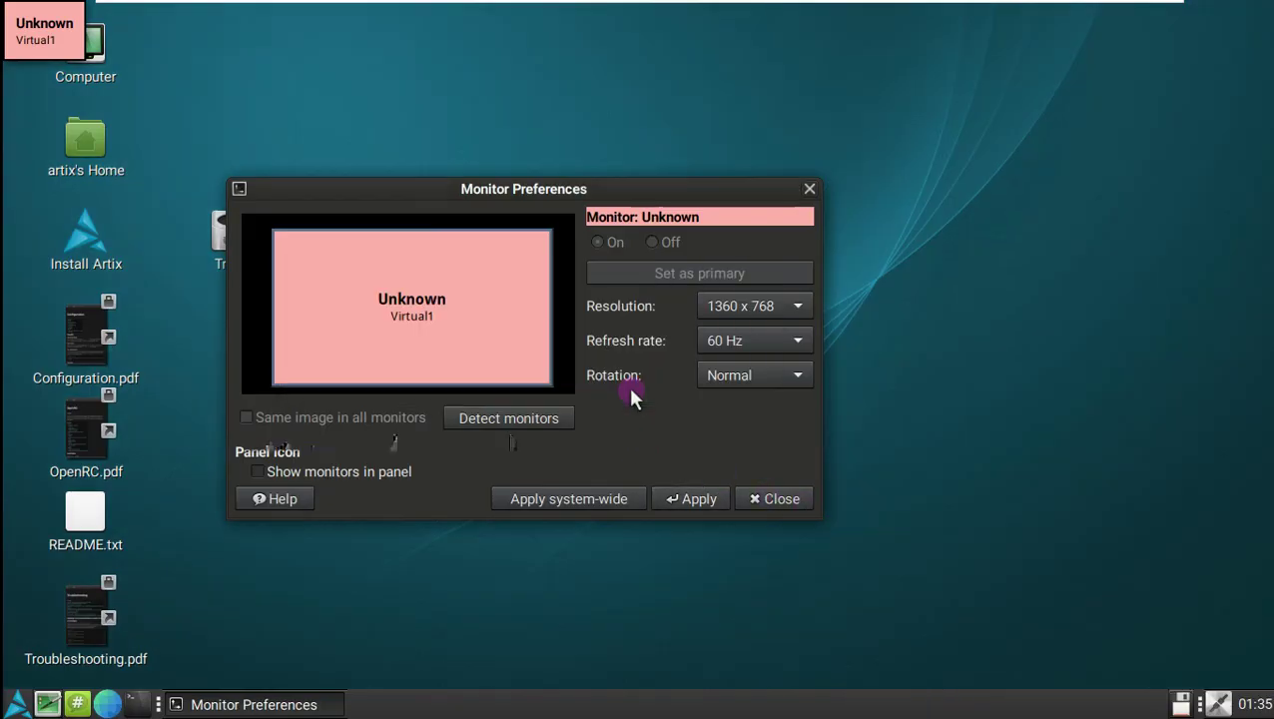
{"action": "left_click", "coordinate": [787, 500]}
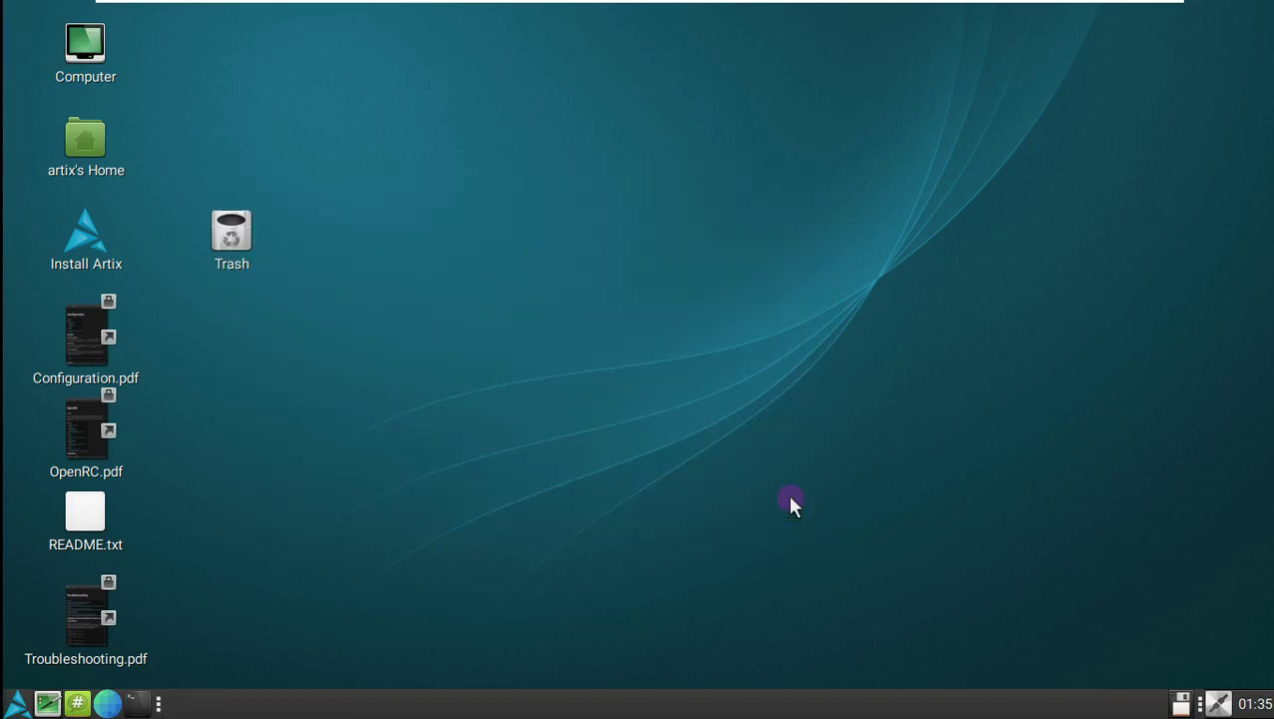
Step: View the version information about the MATE desktop environment and close it
{"action": "left_click", "coordinate": [17, 702]}
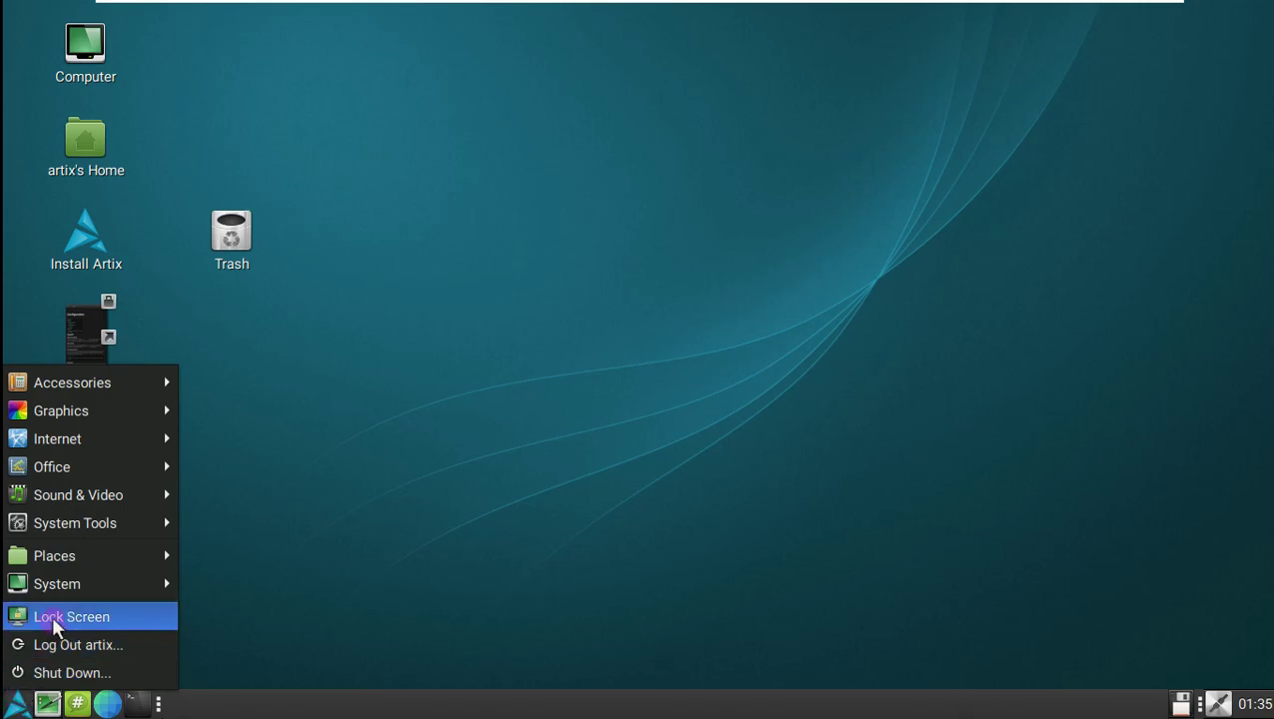
{"action": "mouse_move", "coordinate": [68, 594]}
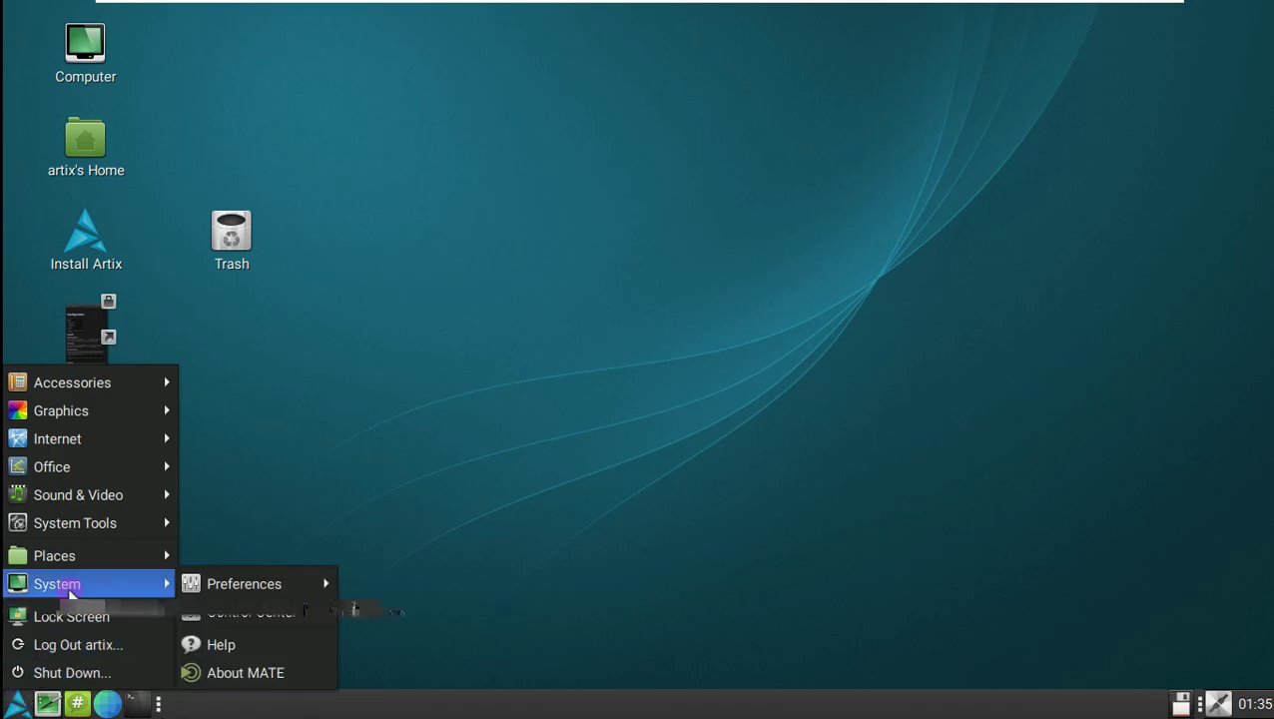
{"action": "left_click", "coordinate": [254, 675]}
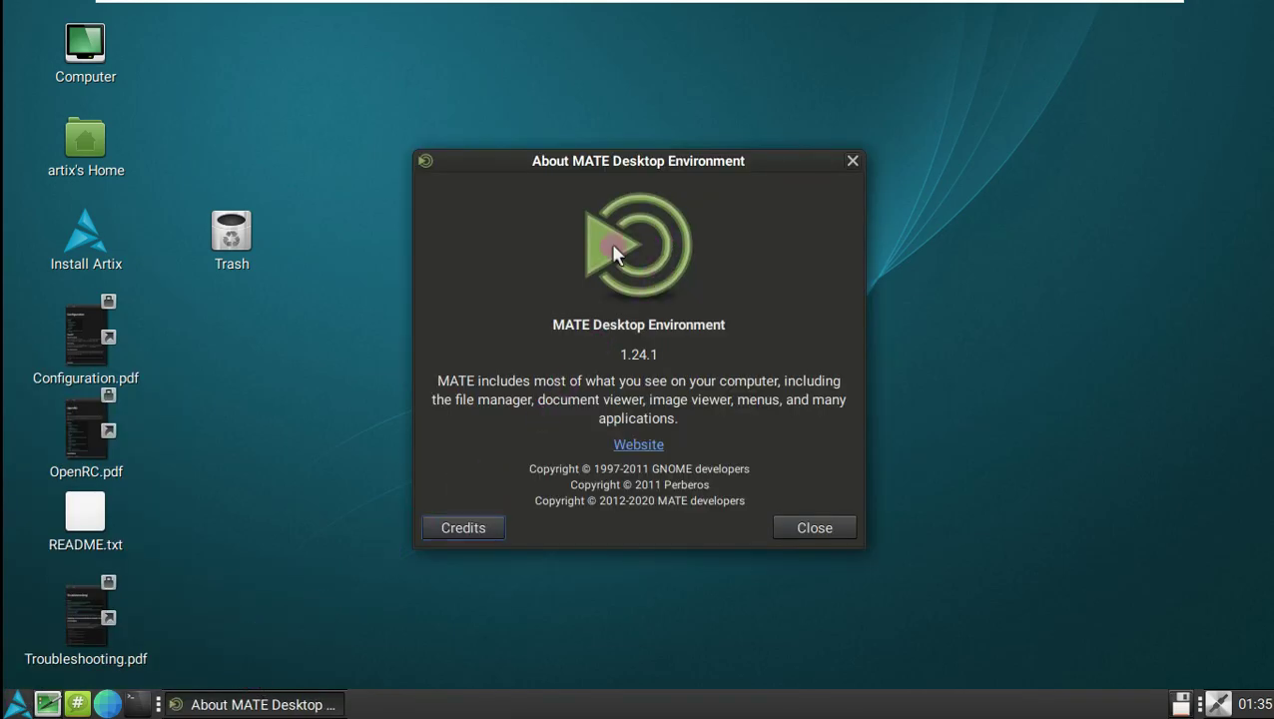
{"action": "left_click", "coordinate": [819, 526]}
Step: Open the Control Center and look through its Hardware, Internet and Network, Look and Feel, and Personal groups
{"action": "left_click", "coordinate": [17, 706]}
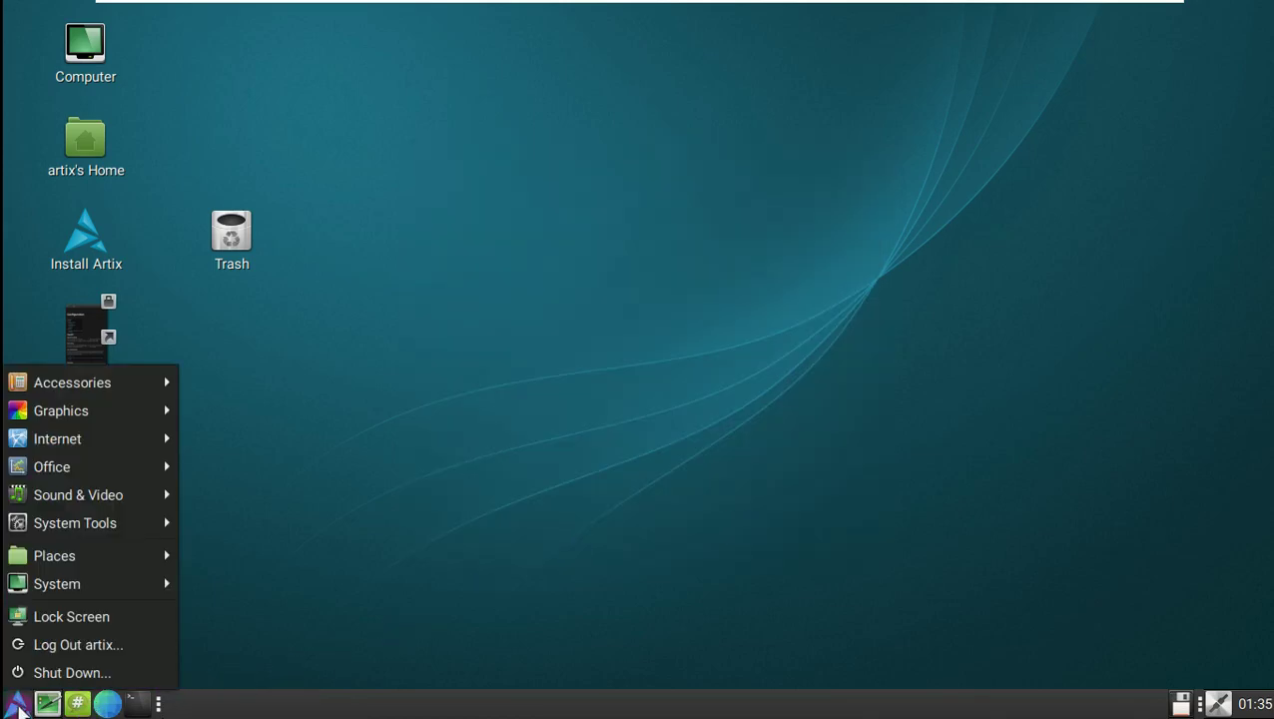
{"action": "mouse_move", "coordinate": [69, 583]}
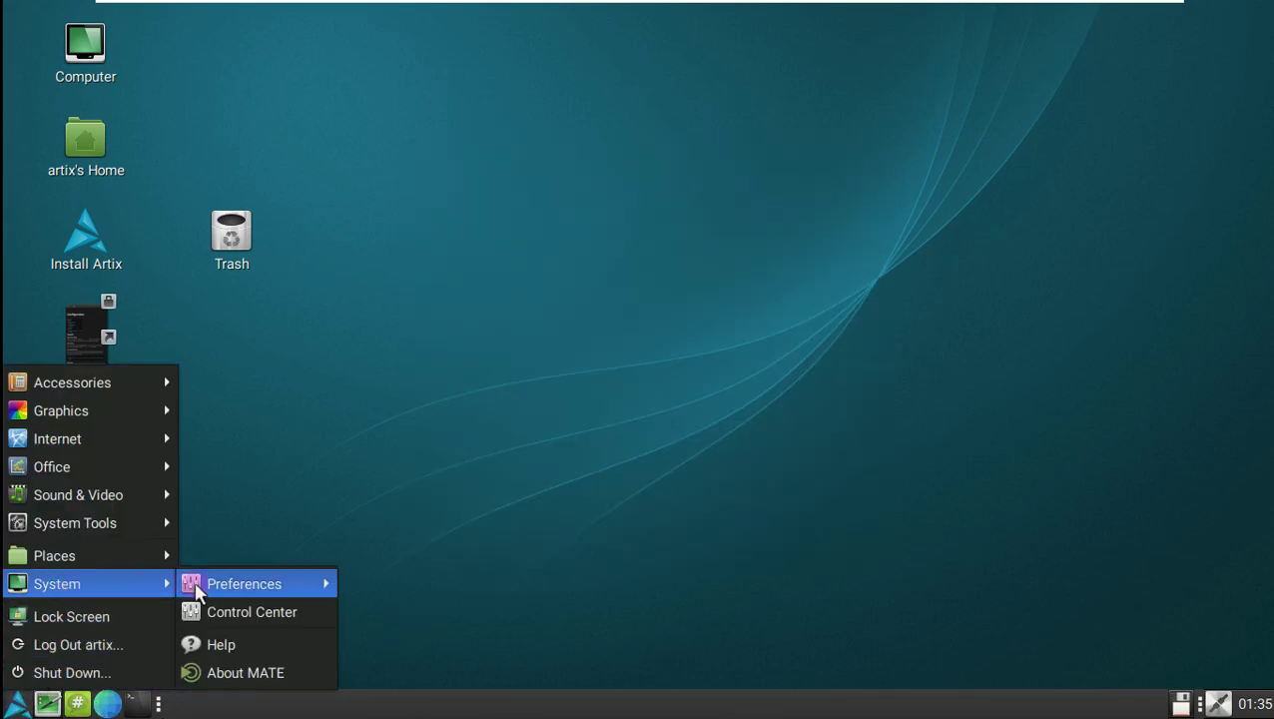
{"action": "mouse_move", "coordinate": [196, 589]}
{"action": "mouse_move", "coordinate": [397, 586]}
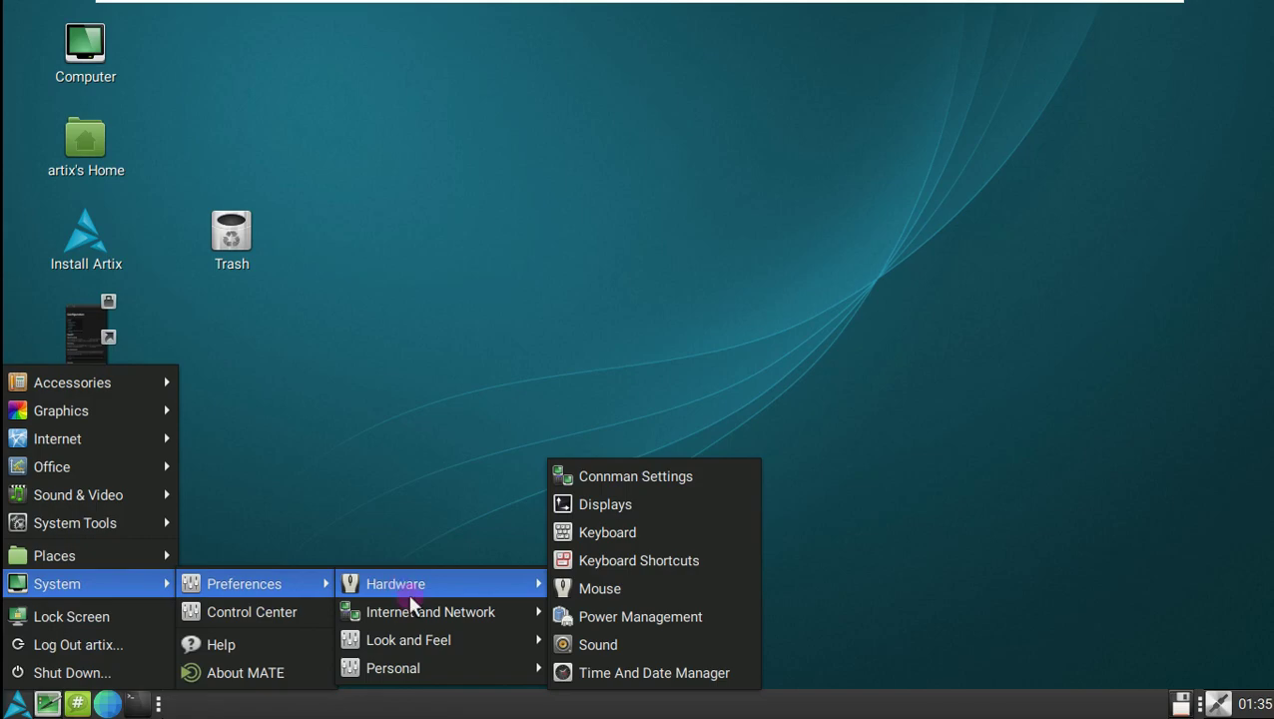
{"action": "mouse_move", "coordinate": [420, 639]}
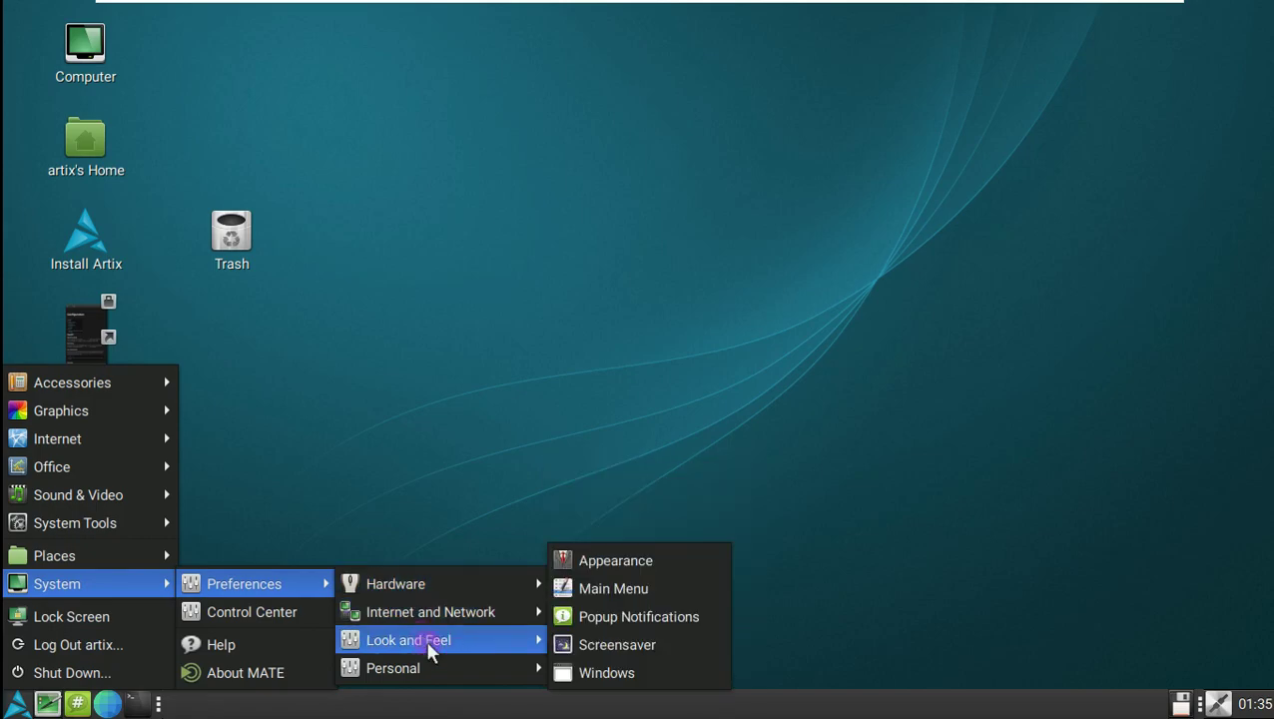
{"action": "mouse_move", "coordinate": [431, 661]}
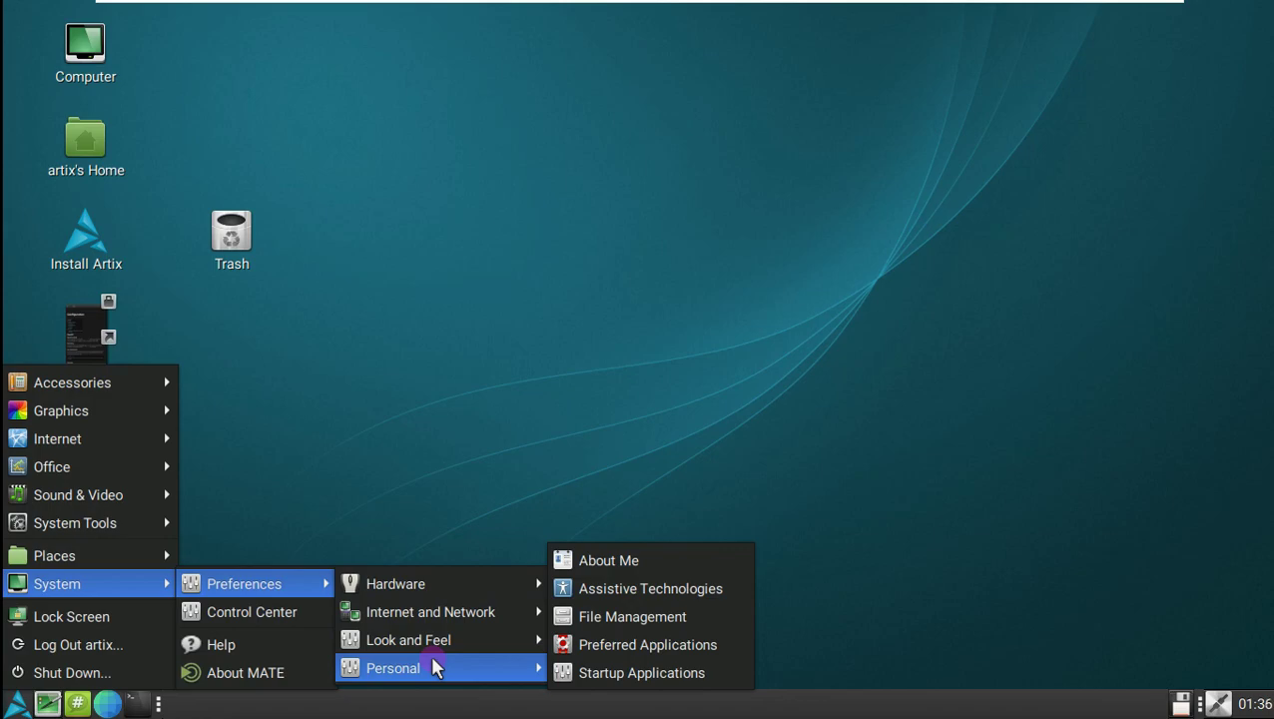
{"action": "left_click", "coordinate": [284, 610]}
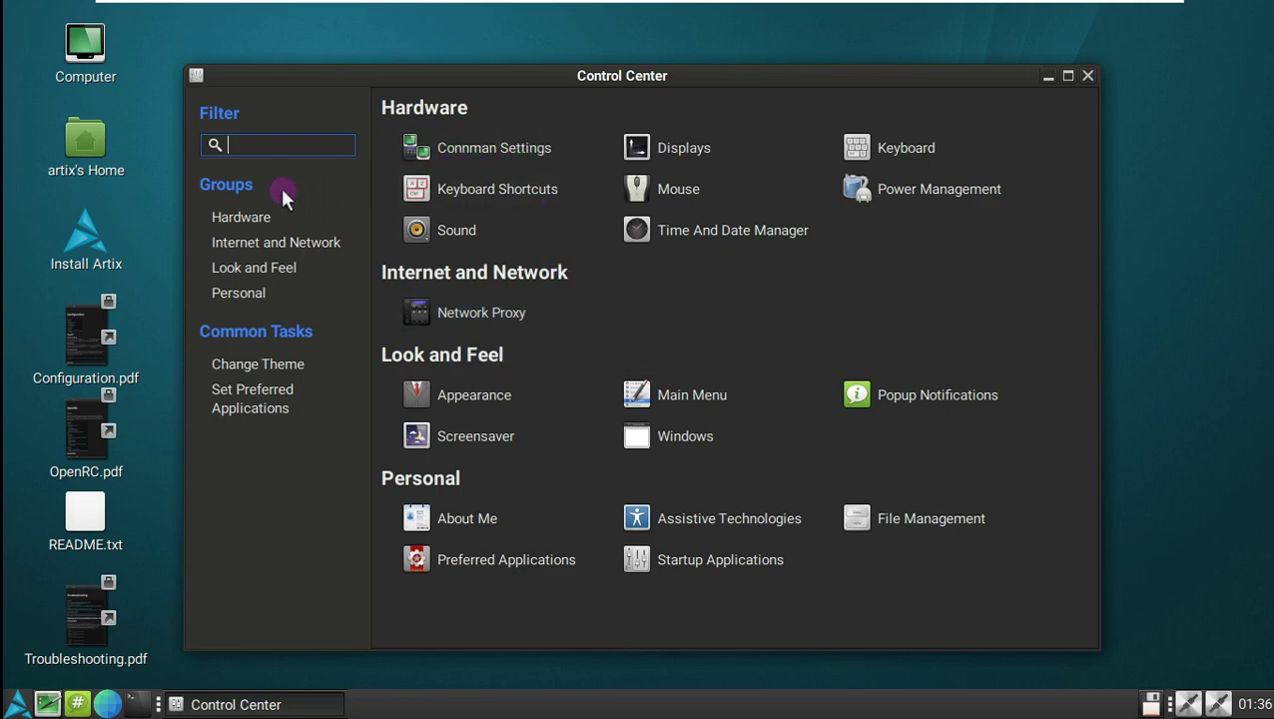
{"action": "left_click", "coordinate": [271, 216]}
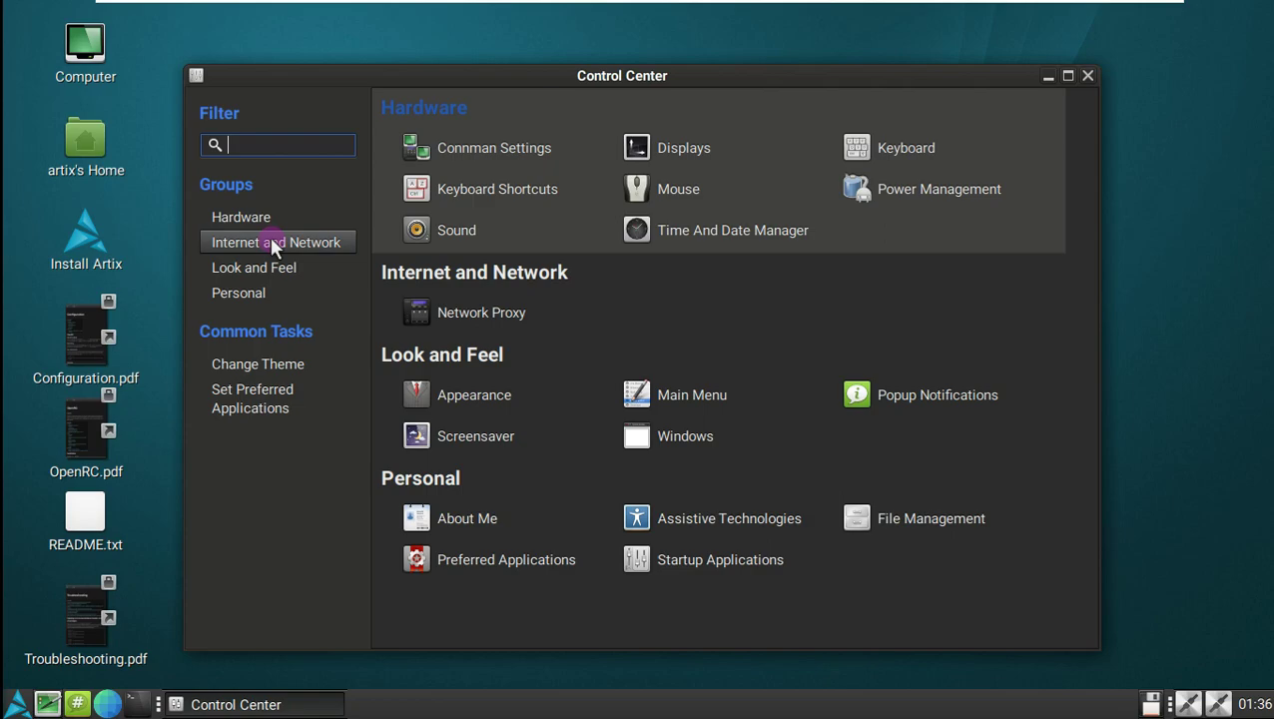
{"action": "left_click", "coordinate": [271, 242]}
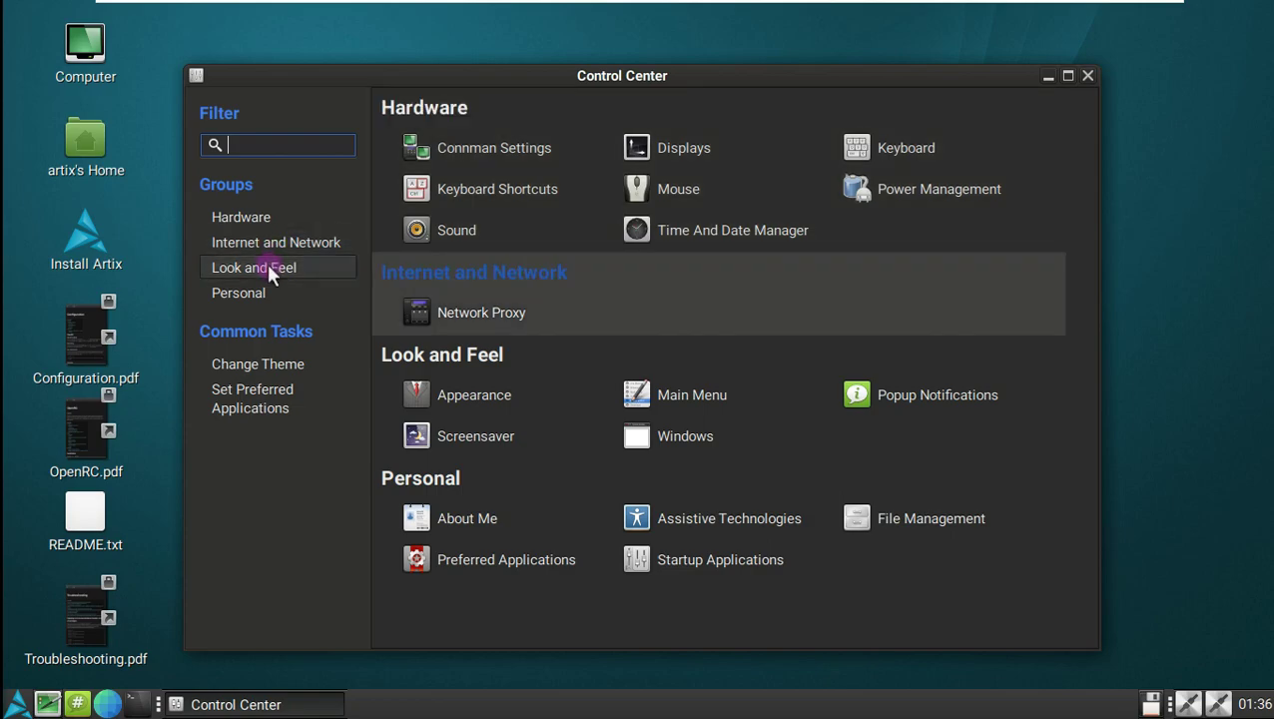
{"action": "left_click", "coordinate": [268, 269]}
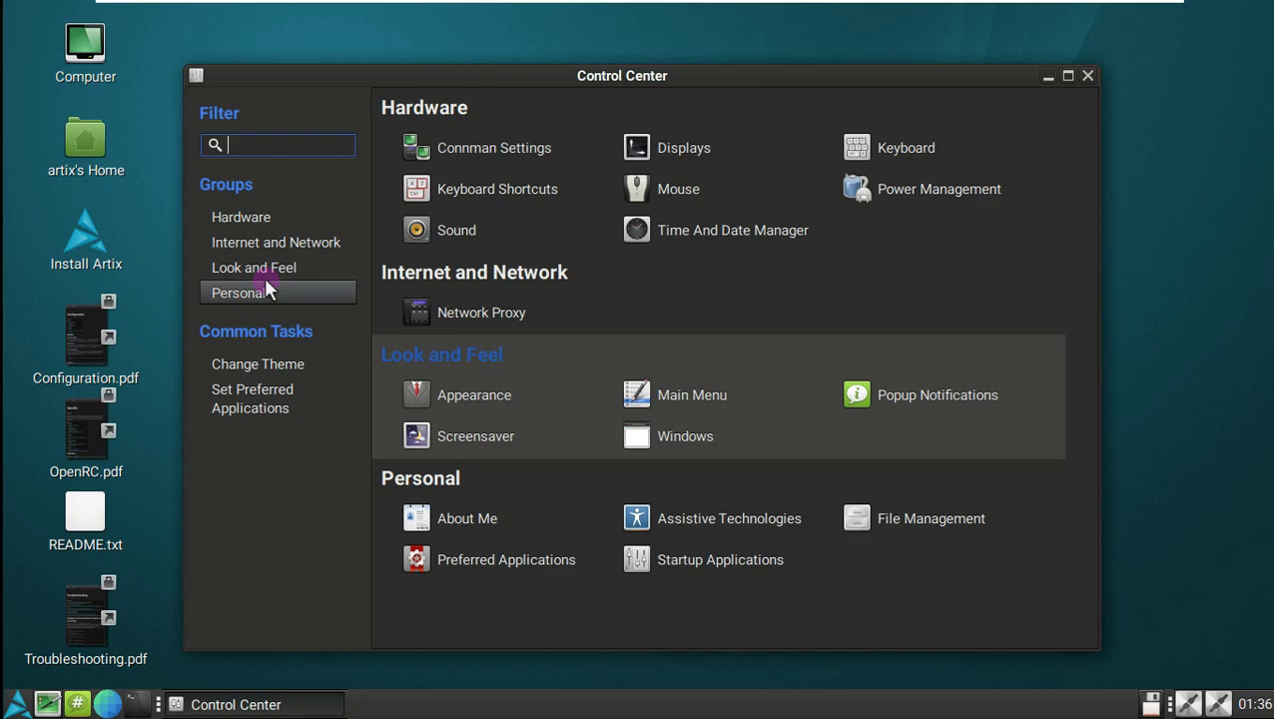
{"action": "left_click", "coordinate": [265, 285]}
Step: View the theme and preferred applications settings from the Control Center's common tasks, then close all the settings windows
{"action": "left_click", "coordinate": [262, 360]}
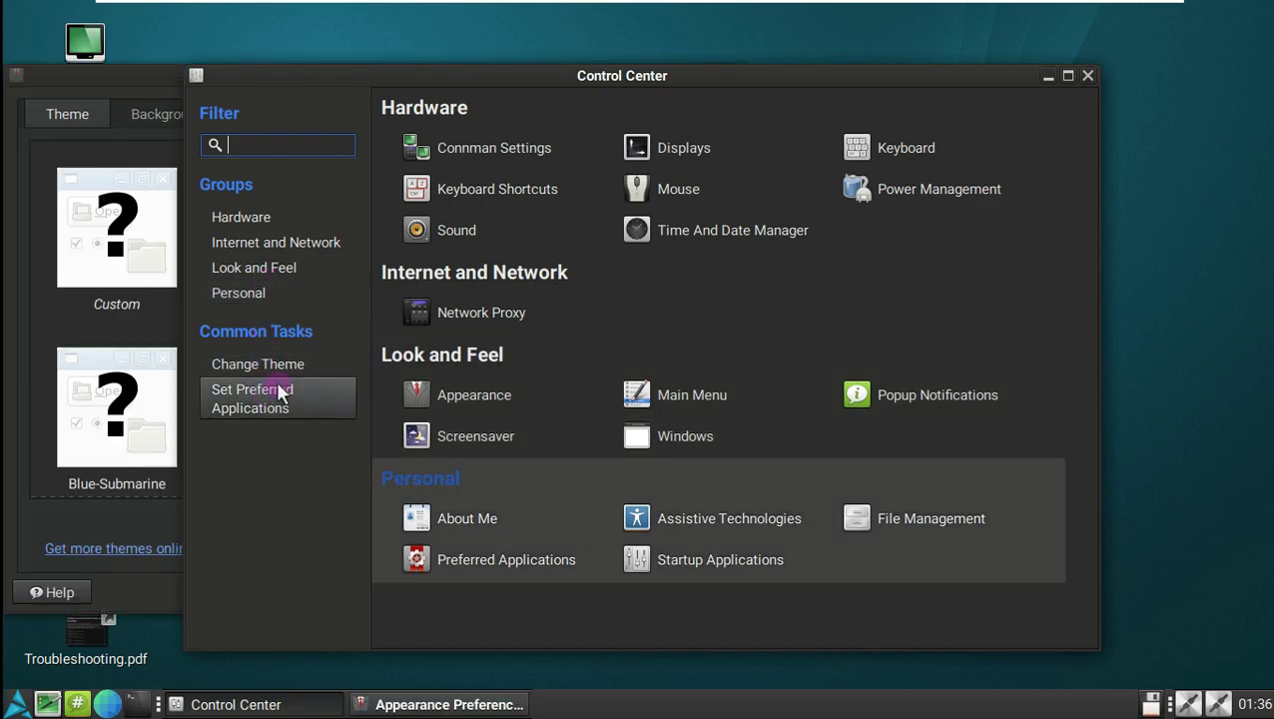
{"action": "left_click", "coordinate": [267, 401]}
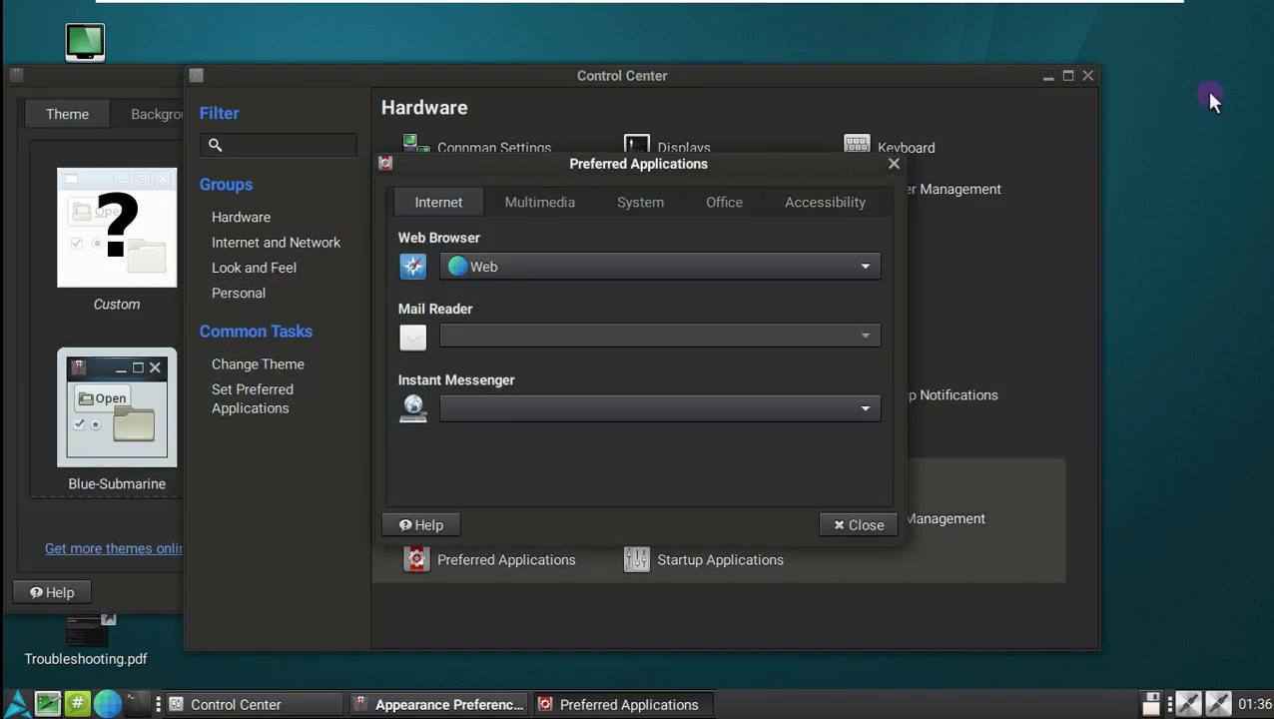
{"action": "left_click", "coordinate": [892, 162]}
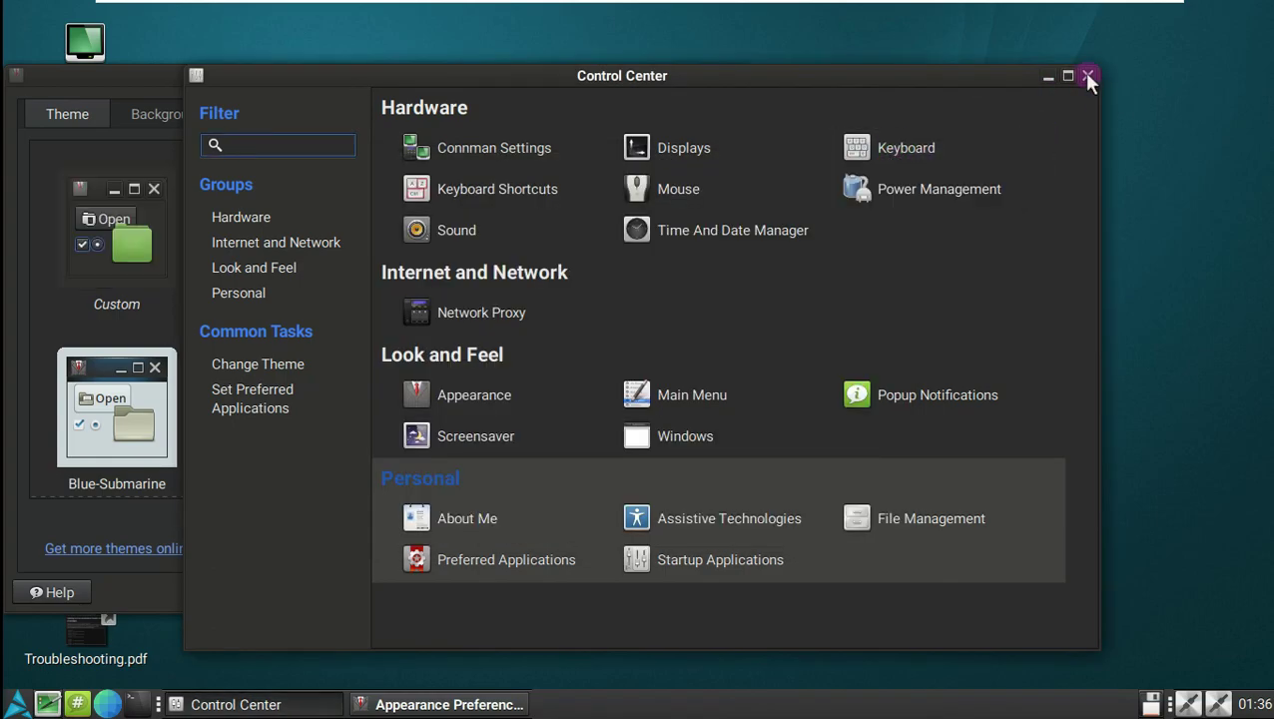
{"action": "left_click", "coordinate": [1089, 78]}
{"action": "left_click_drag", "start_coordinate": [556, 85], "coordinate": [796, 107]}
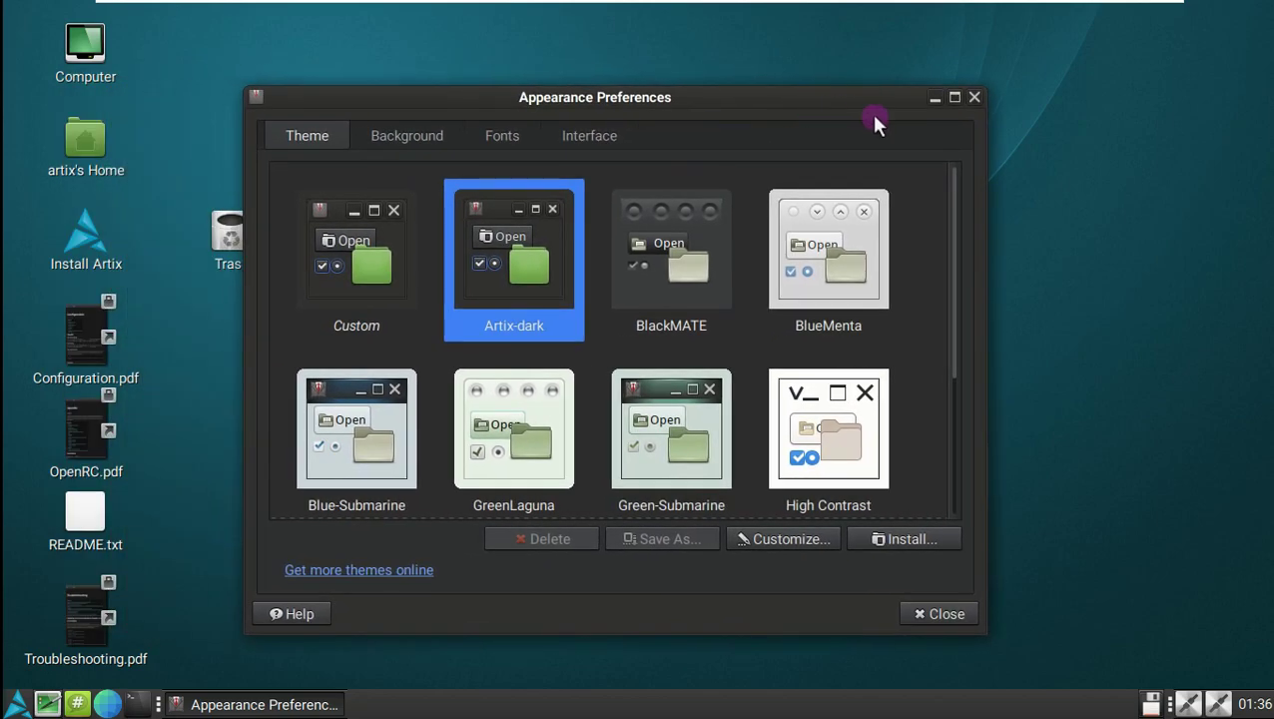
{"action": "left_click", "coordinate": [973, 99]}
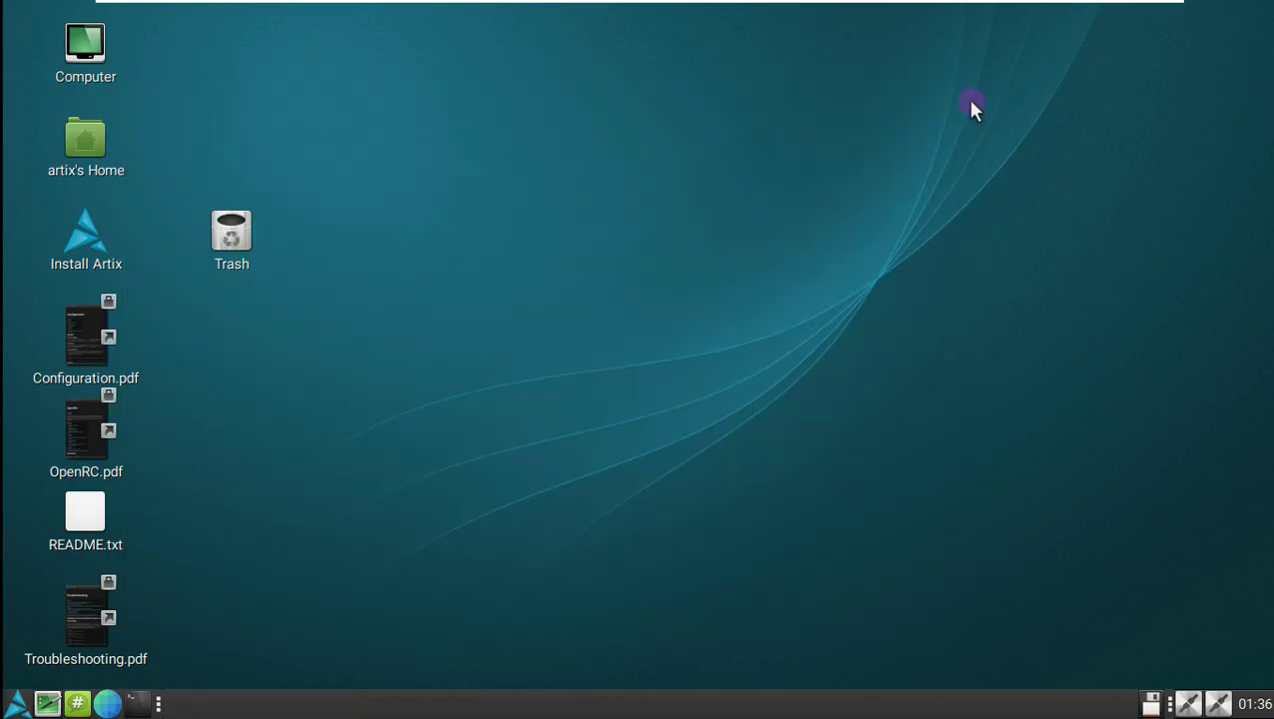
Step: Look through the preinstalled applications from Accessories to System Tools and open the MATE System Monitor
{"action": "left_click", "coordinate": [16, 704]}
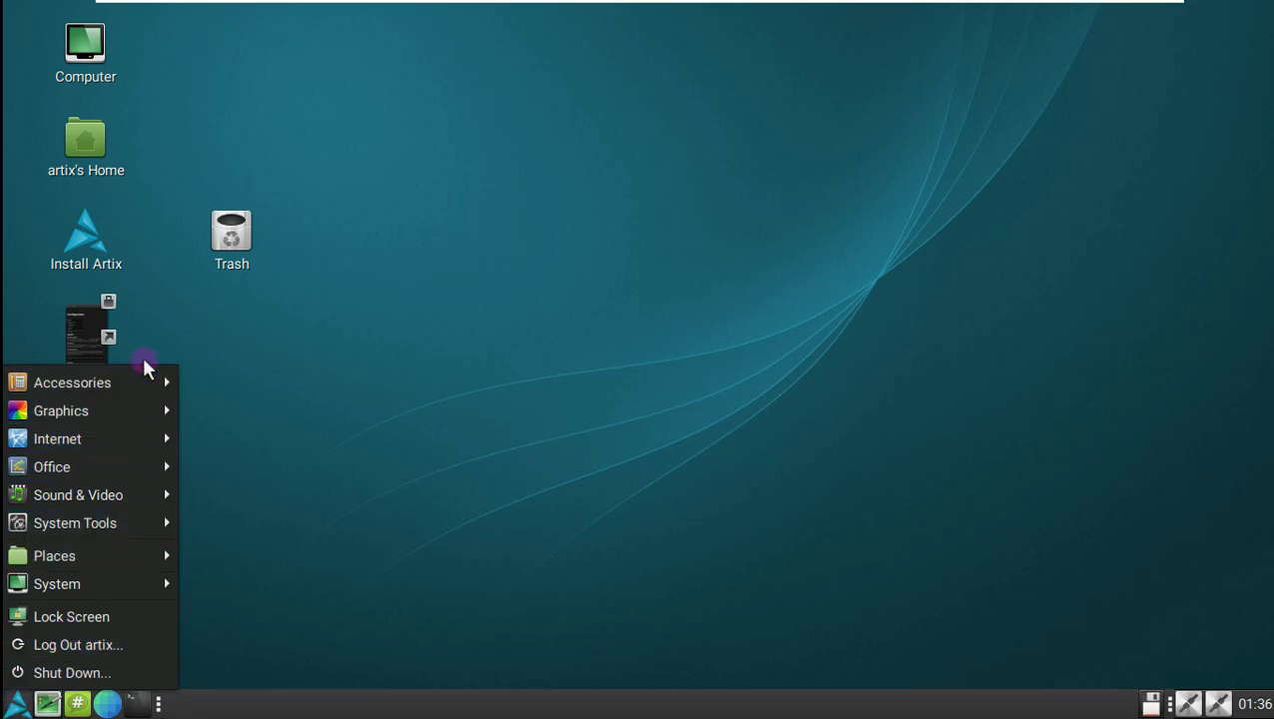
{"action": "mouse_move", "coordinate": [145, 385]}
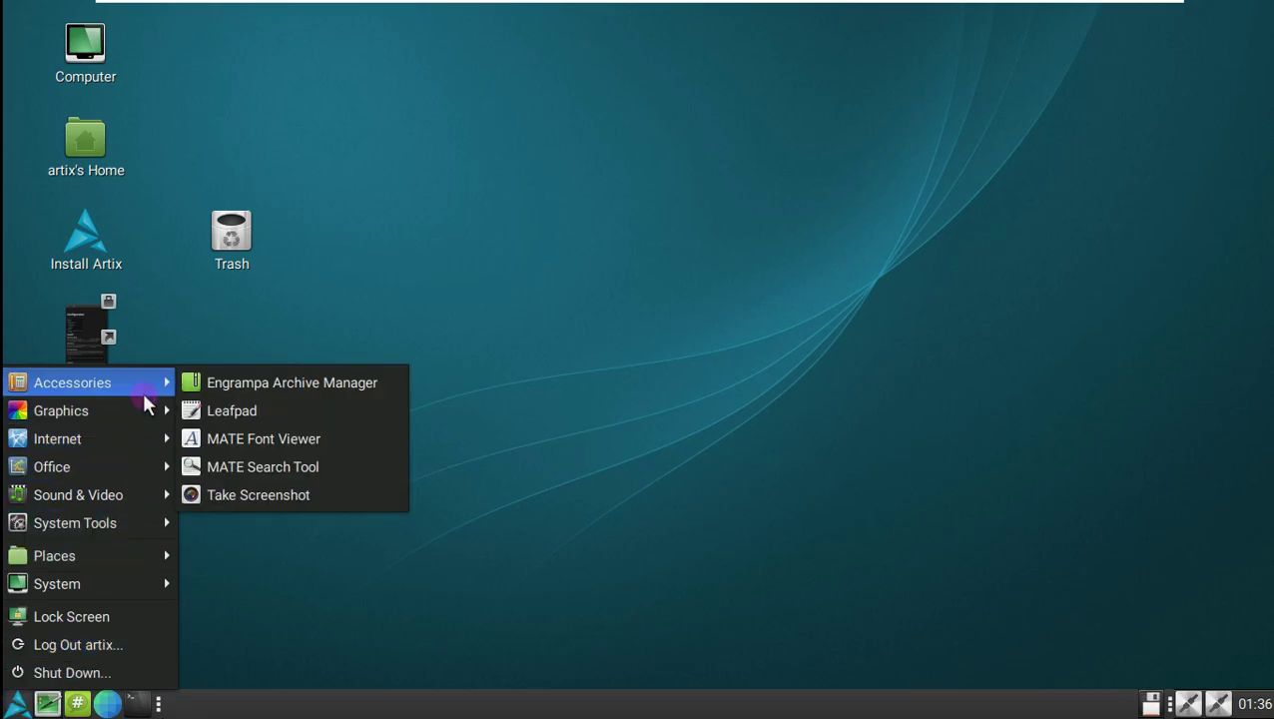
{"action": "mouse_move", "coordinate": [147, 408]}
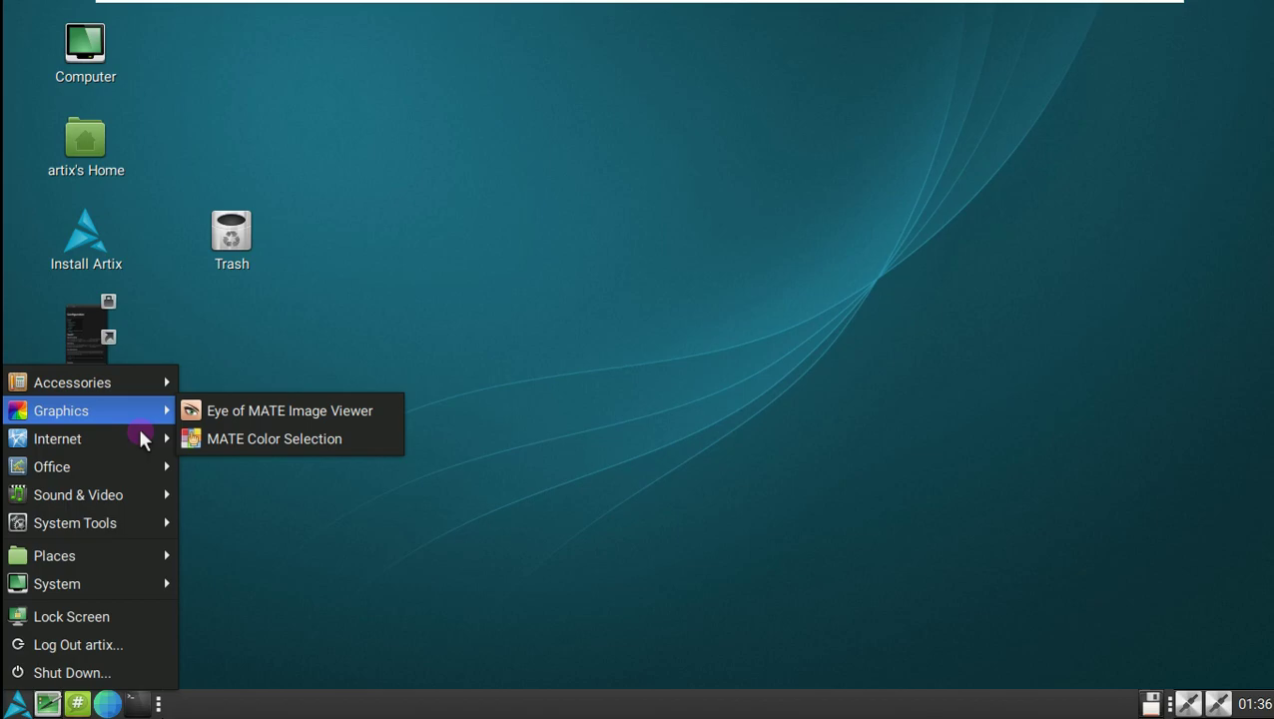
{"action": "mouse_move", "coordinate": [113, 440]}
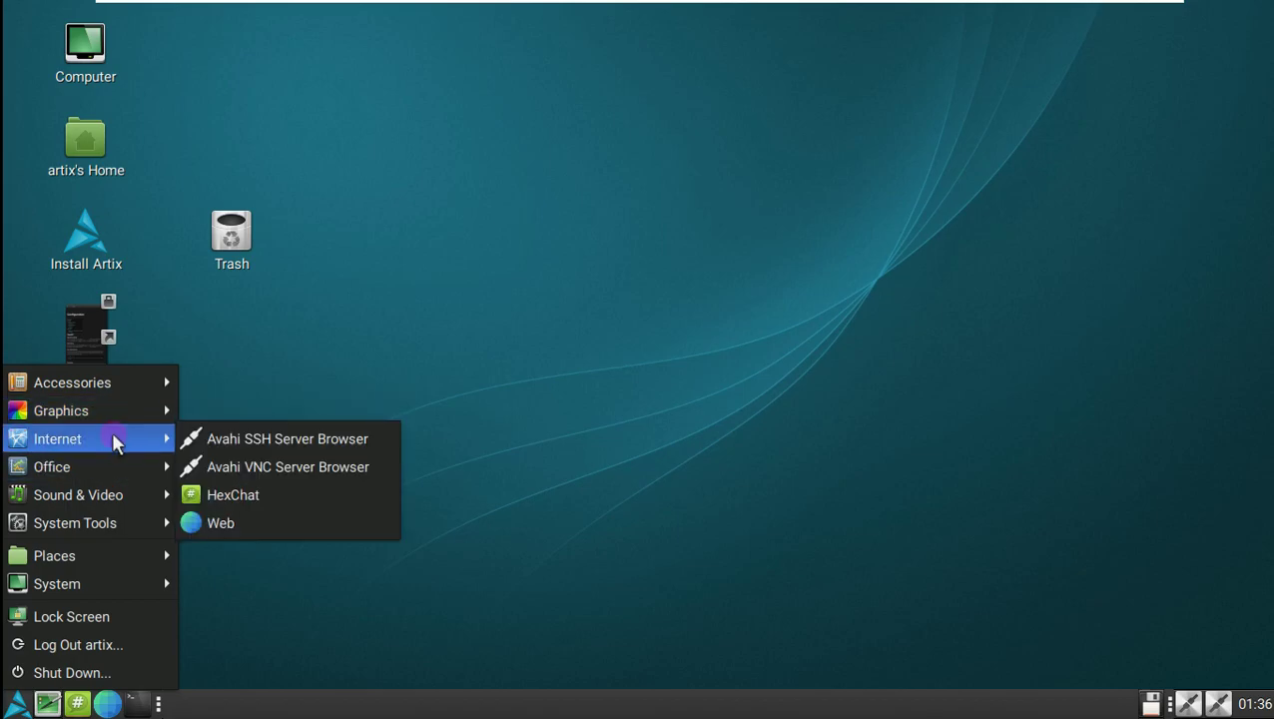
{"action": "mouse_move", "coordinate": [107, 467]}
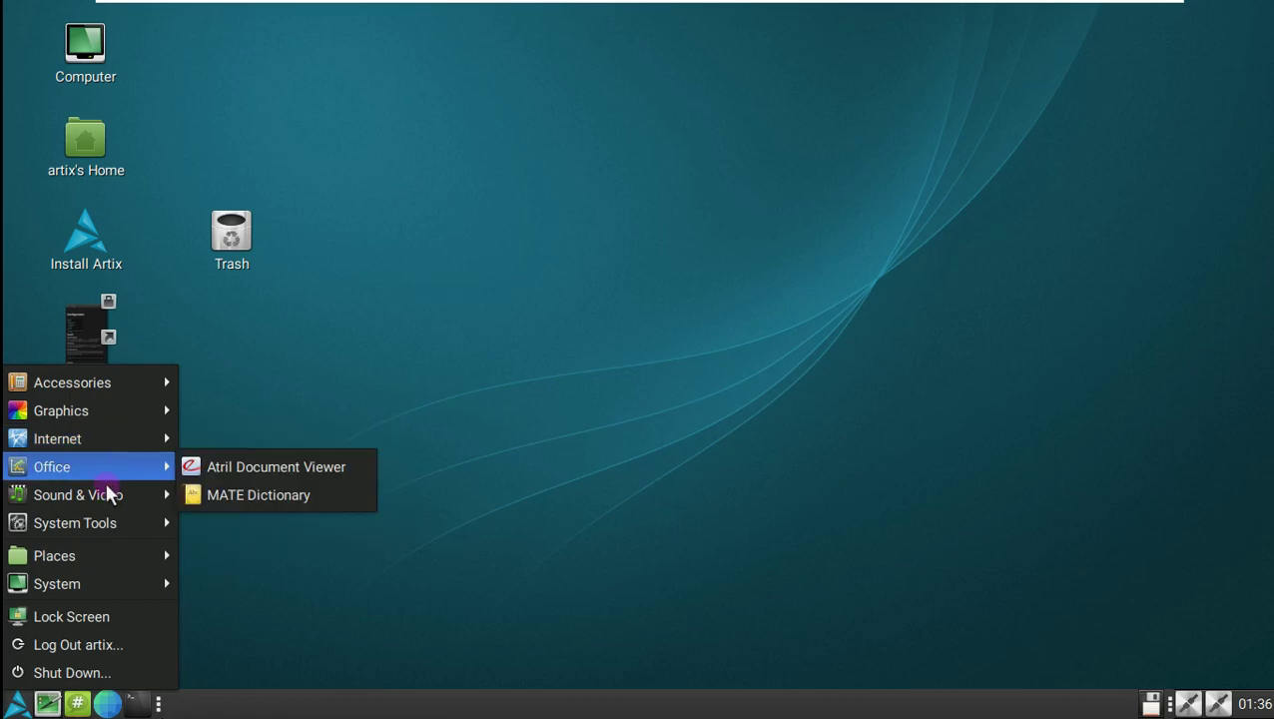
{"action": "mouse_move", "coordinate": [107, 494]}
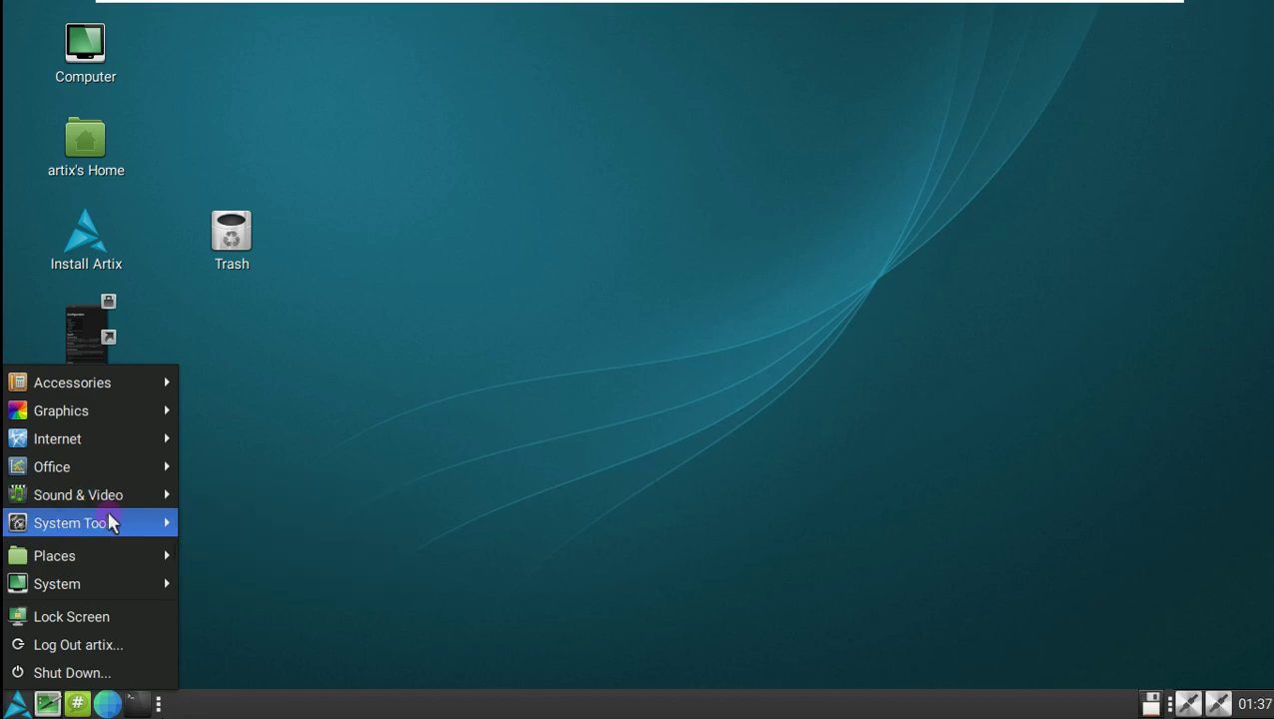
{"action": "mouse_move", "coordinate": [112, 521]}
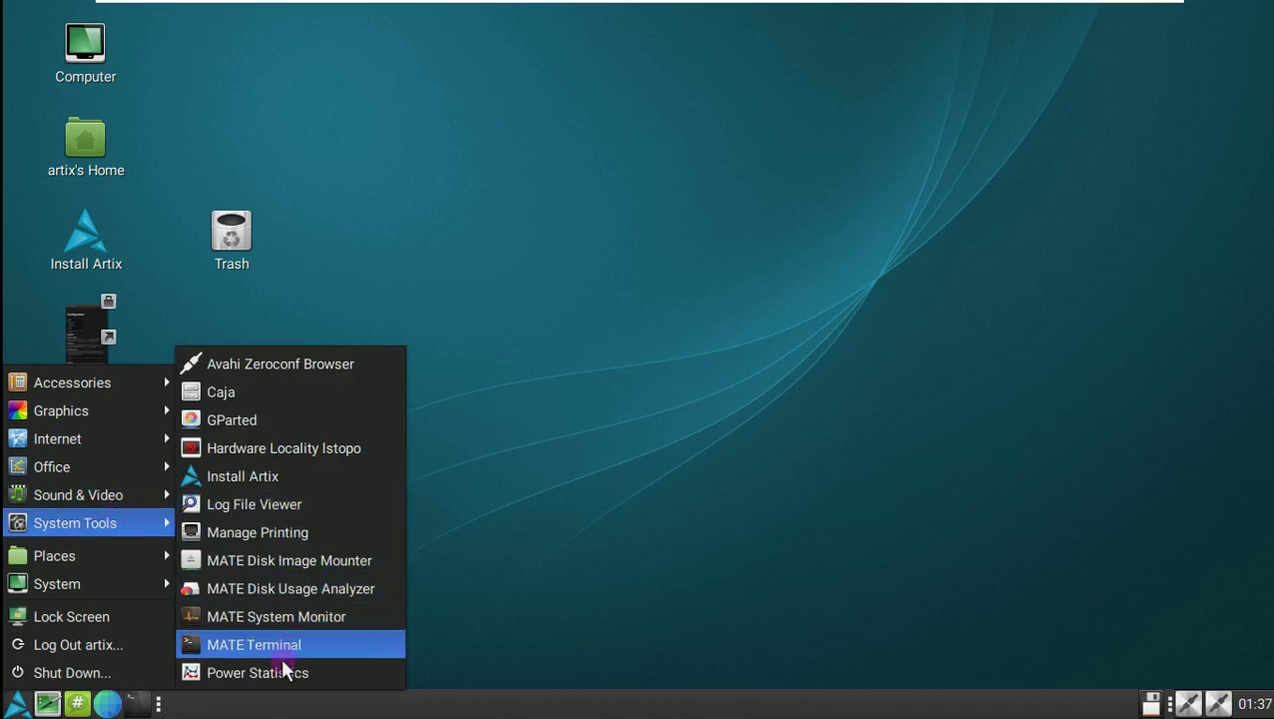
{"action": "left_click", "coordinate": [292, 616]}
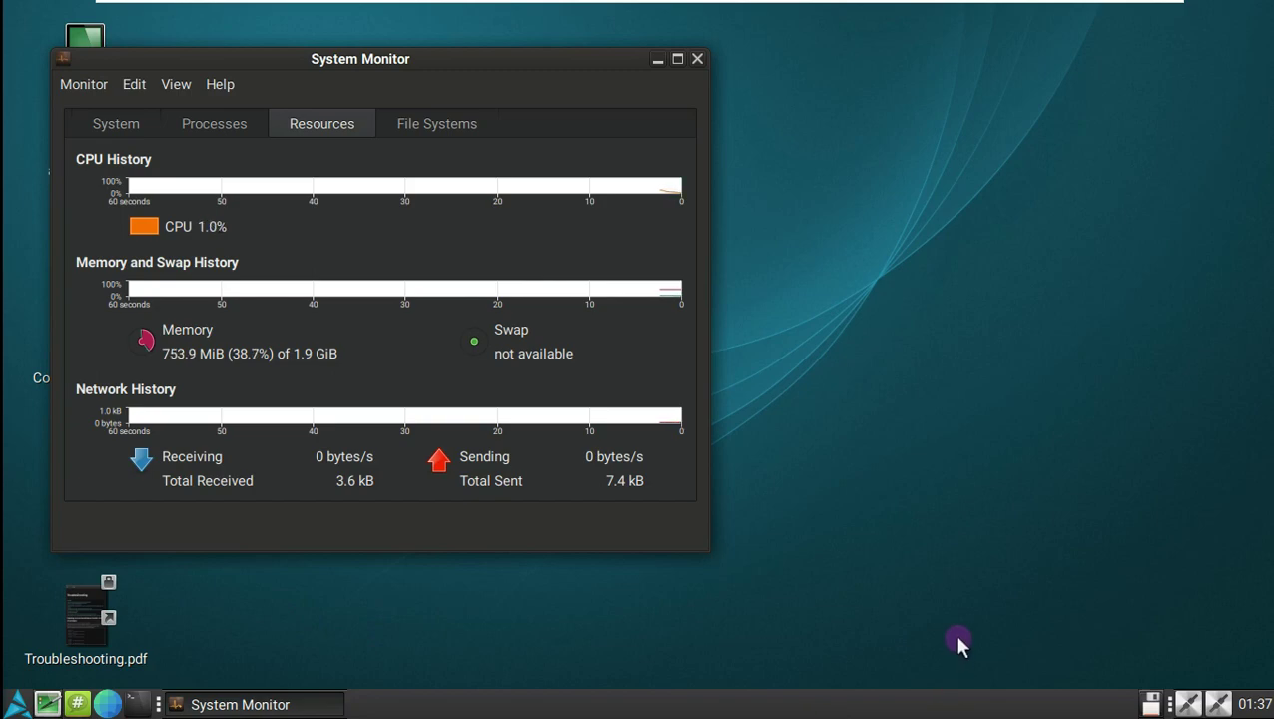
Step: Examine the system, processes, resources and file systems information in the System Monitor, and close it
{"action": "left_click_drag", "start_coordinate": [463, 59], "coordinate": [773, 99]}
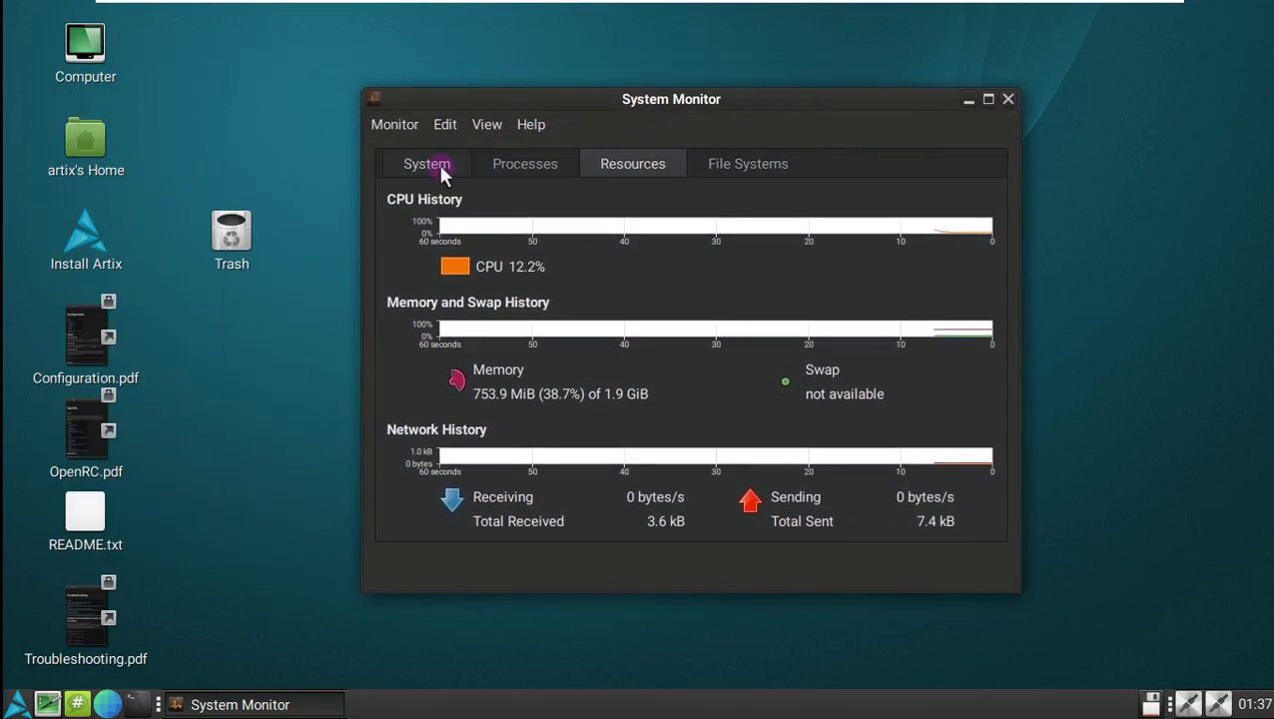
{"action": "left_click", "coordinate": [438, 162]}
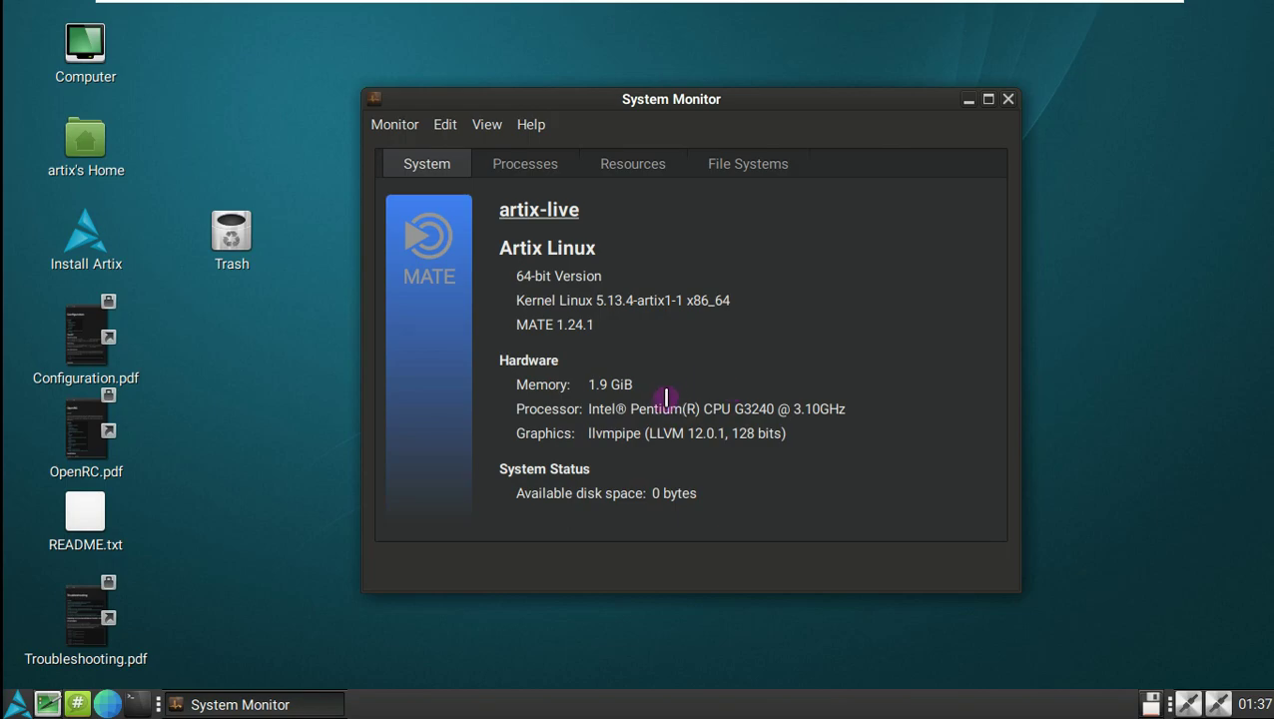
{"action": "left_click", "coordinate": [552, 172]}
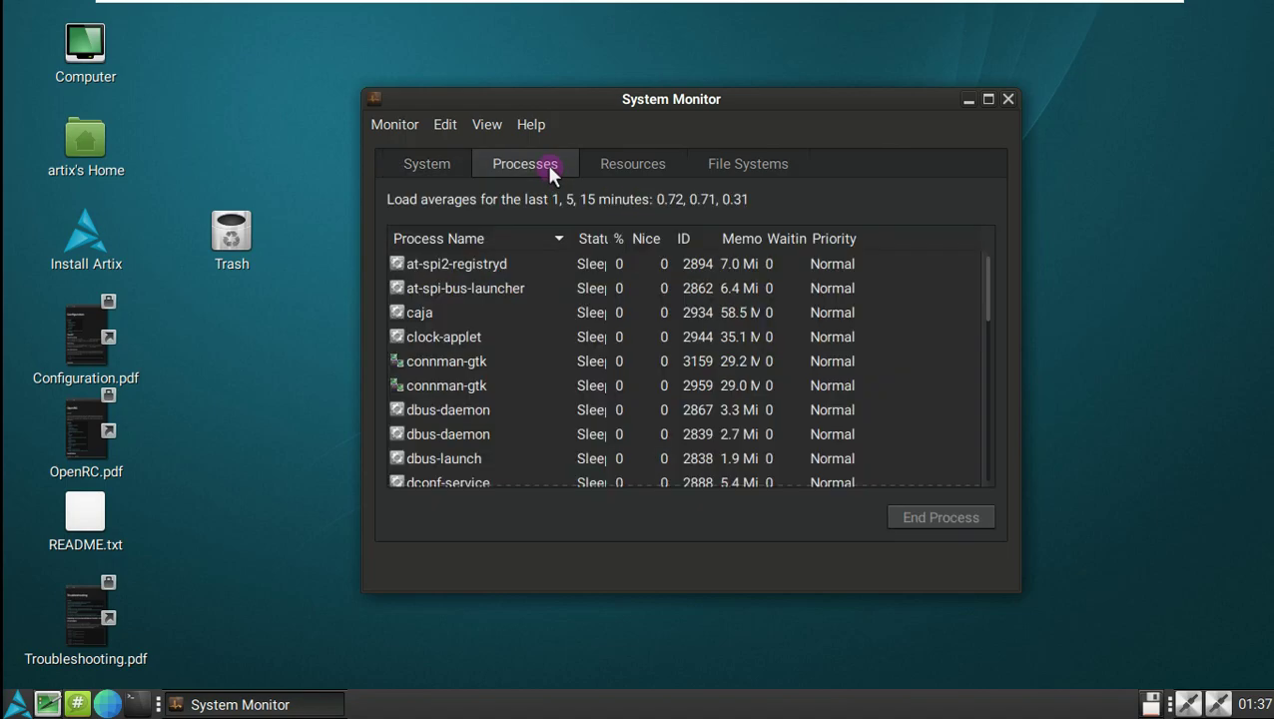
{"action": "left_click", "coordinate": [627, 161]}
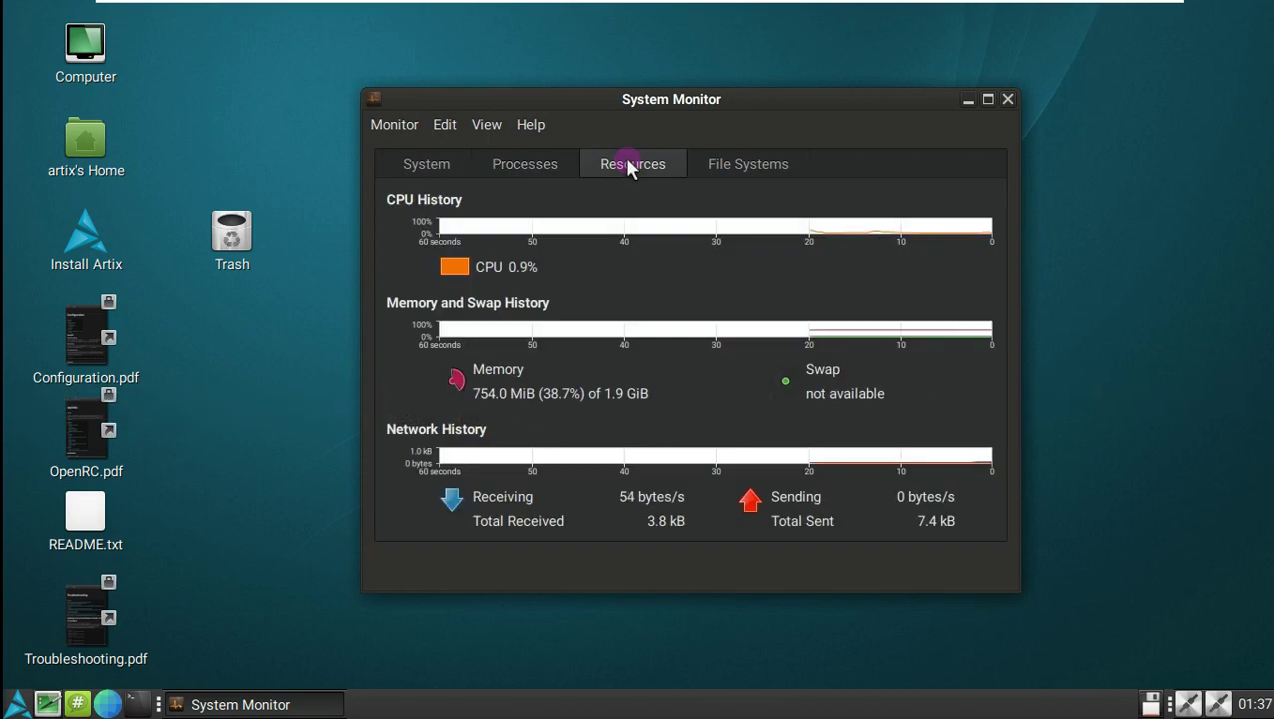
{"action": "left_click", "coordinate": [708, 164]}
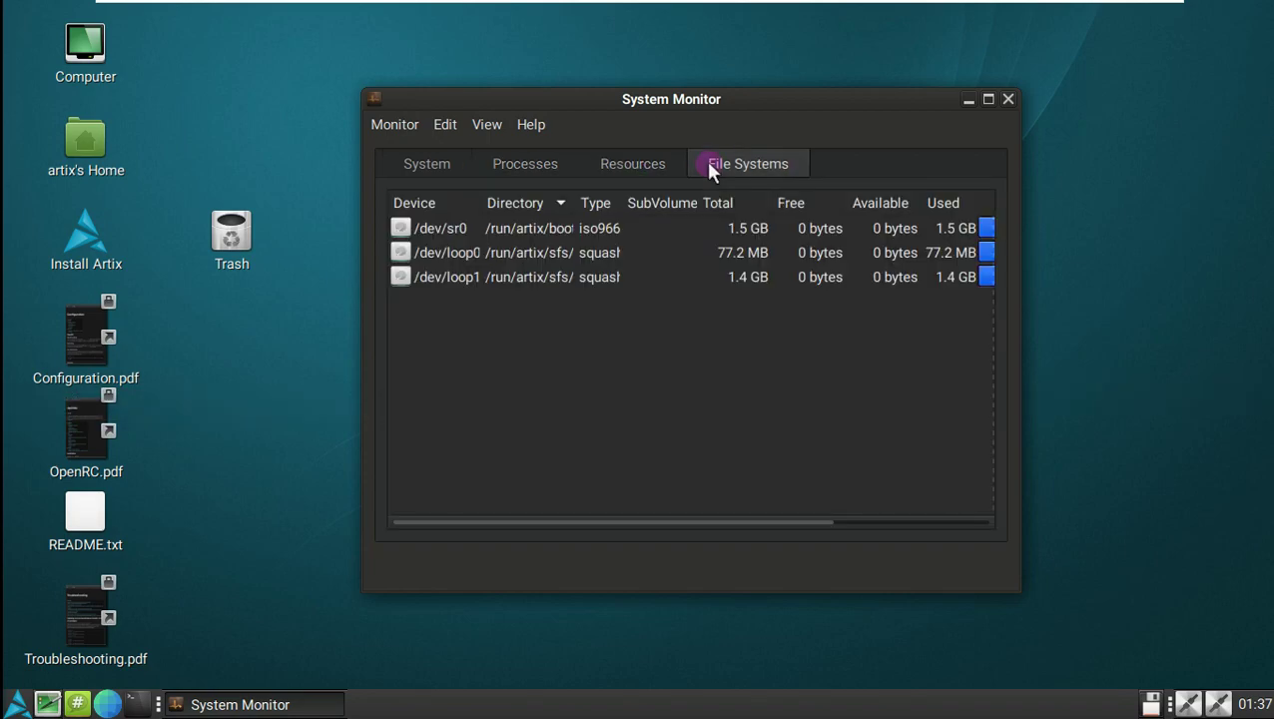
{"action": "left_click", "coordinate": [1009, 99]}
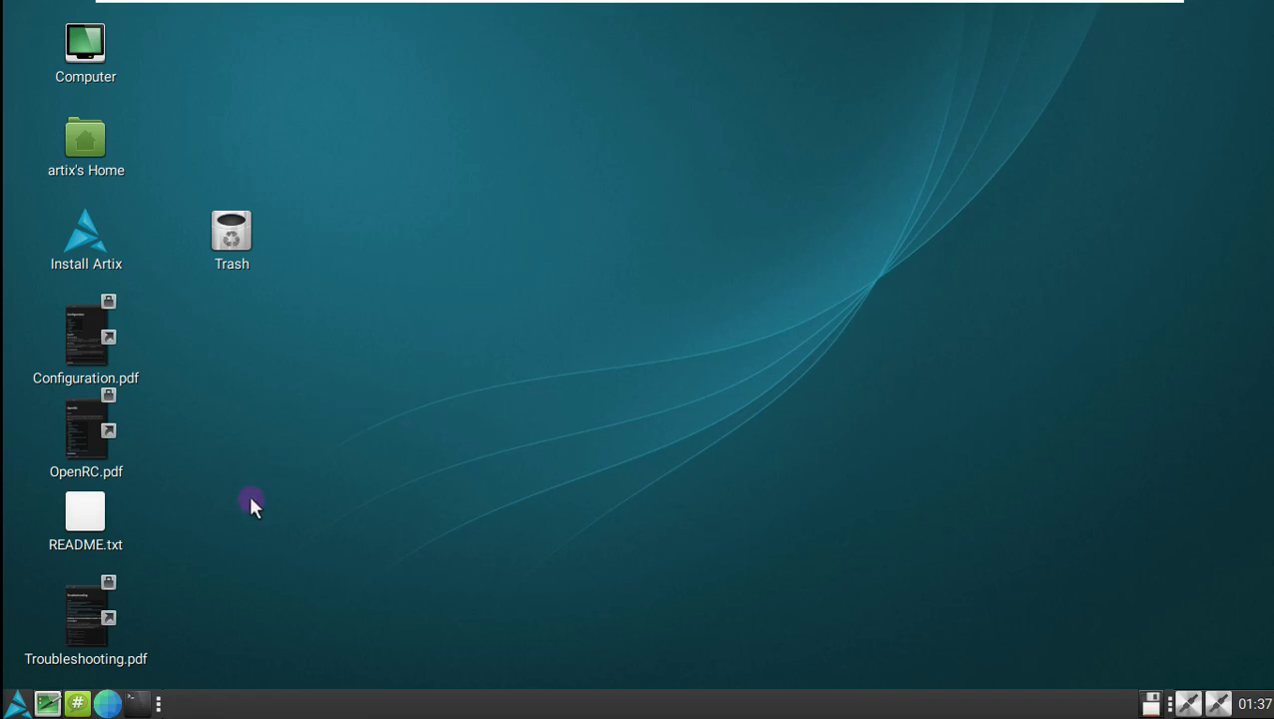
Step: Look over the Office, Sound & Video and System Tools applications and launch the Artix Linux installer
{"action": "left_click", "coordinate": [25, 701]}
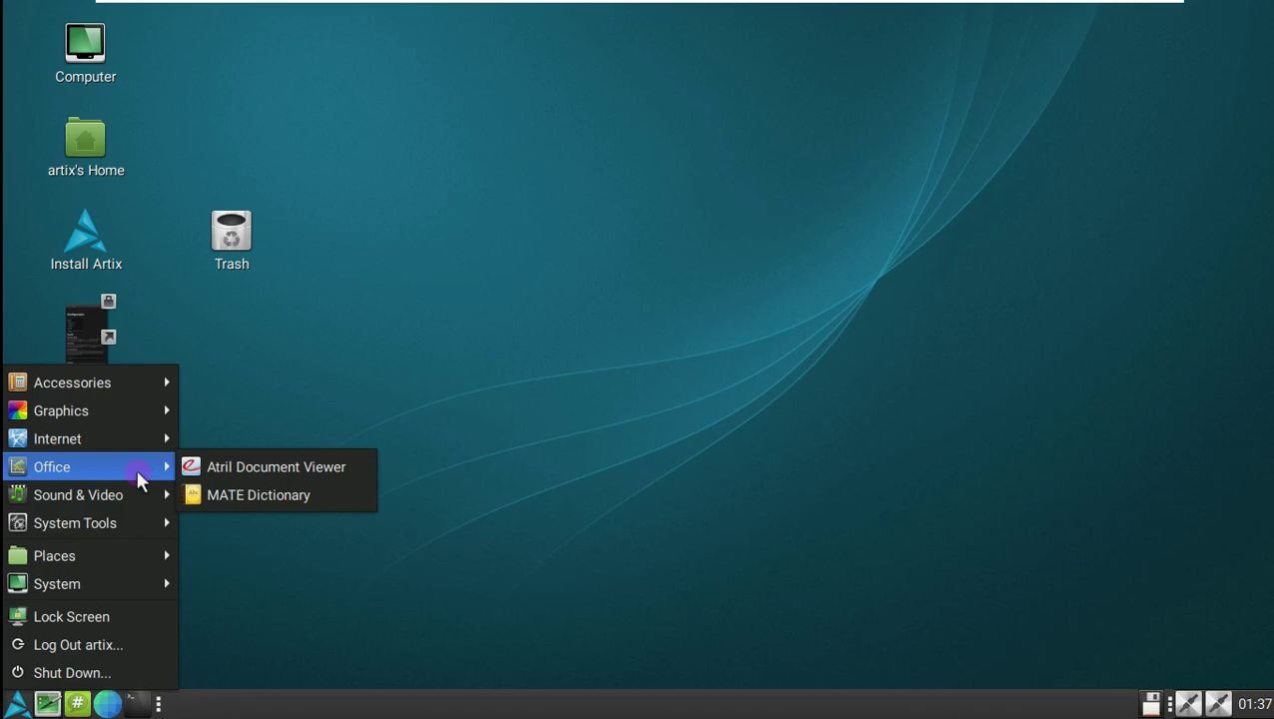
{"action": "mouse_move", "coordinate": [138, 495]}
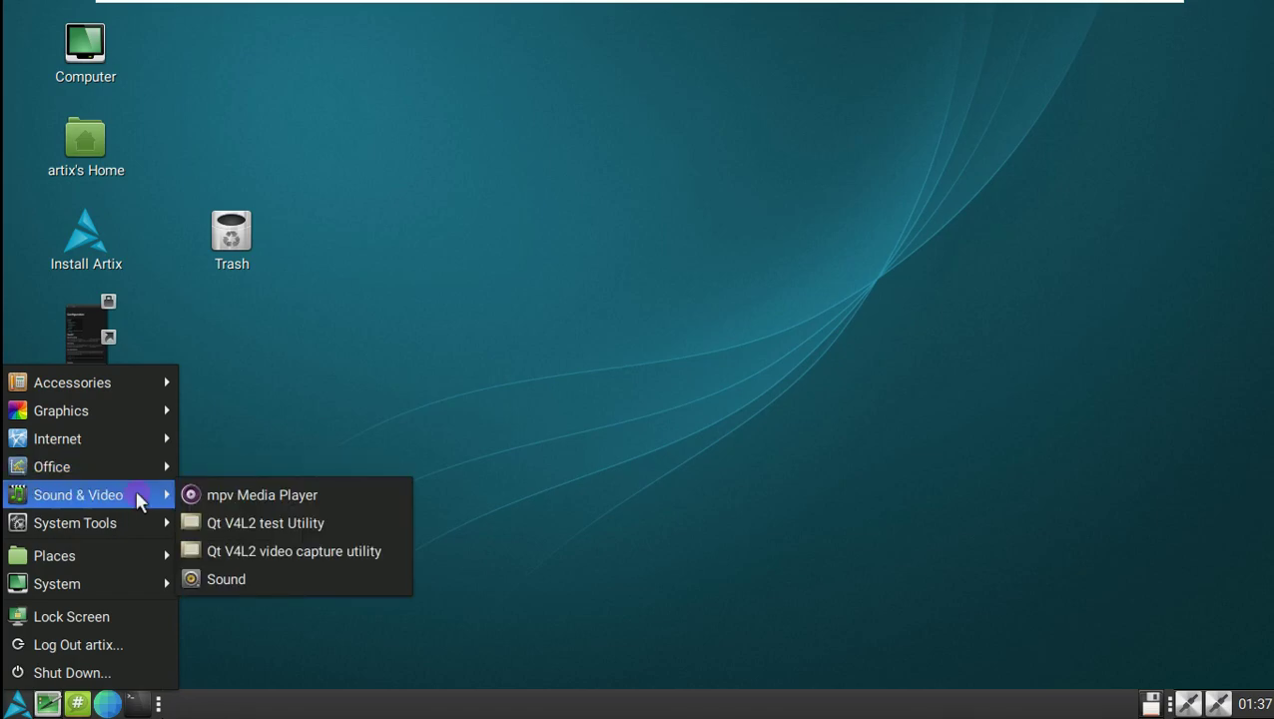
{"action": "mouse_move", "coordinate": [127, 521]}
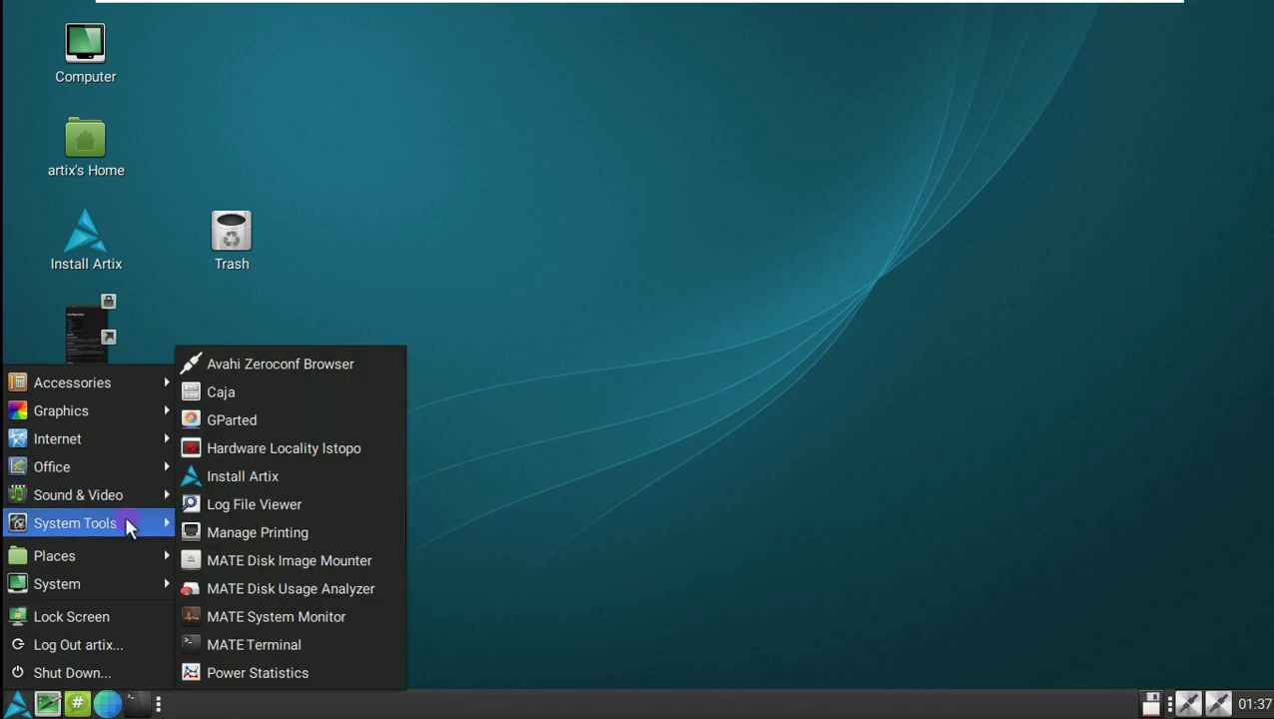
{"action": "left_click", "coordinate": [275, 479]}
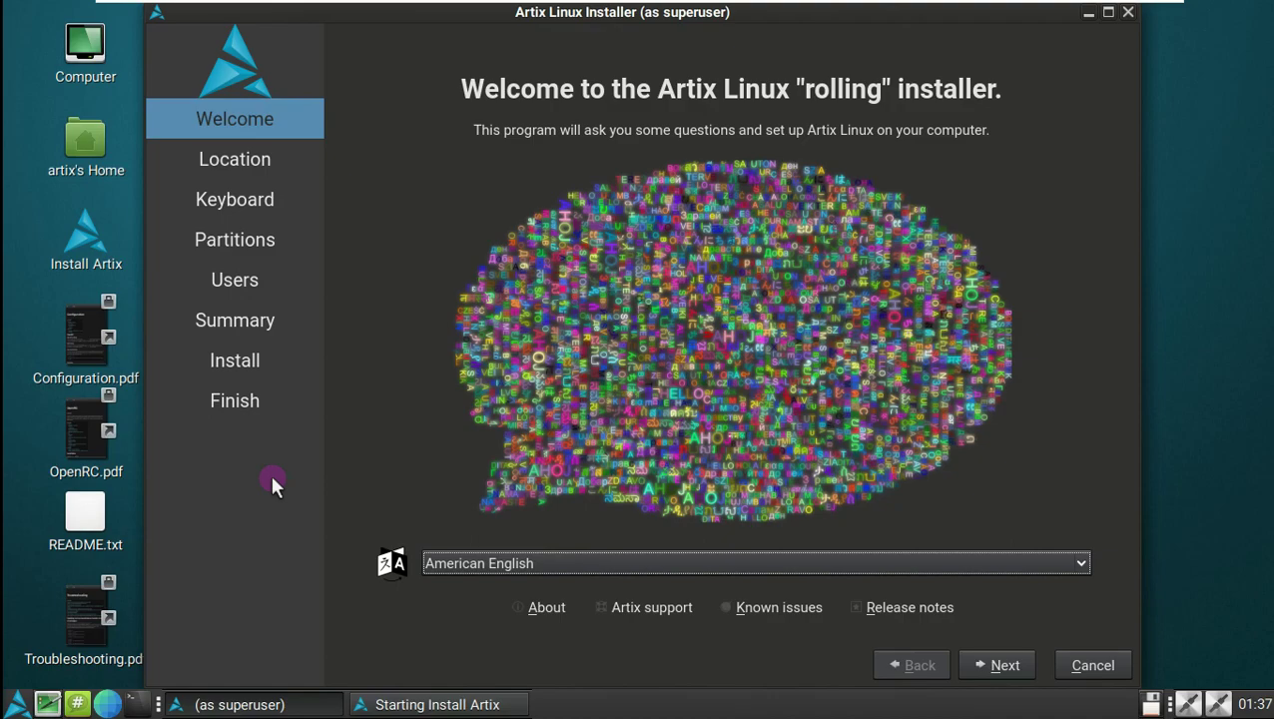
Step: Review the available installer languages, keep American English and continue to the location settings
{"action": "left_click", "coordinate": [726, 563]}
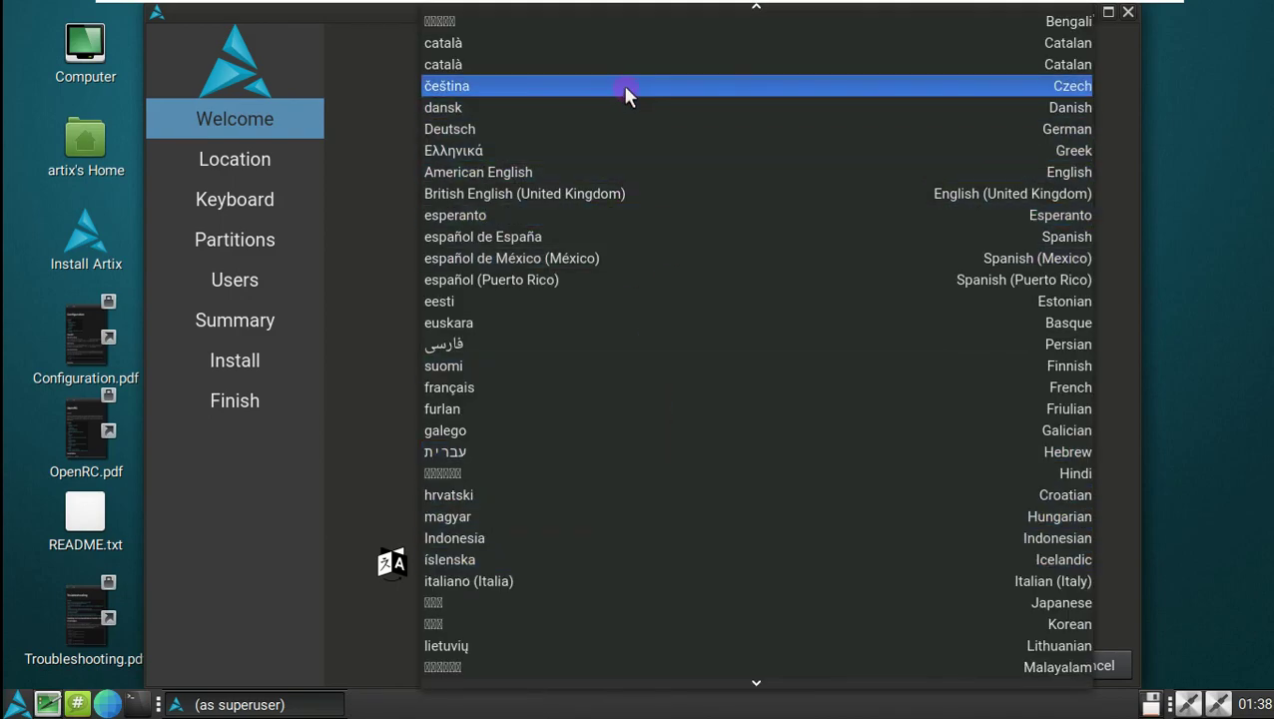
{"action": "left_click", "coordinate": [379, 388]}
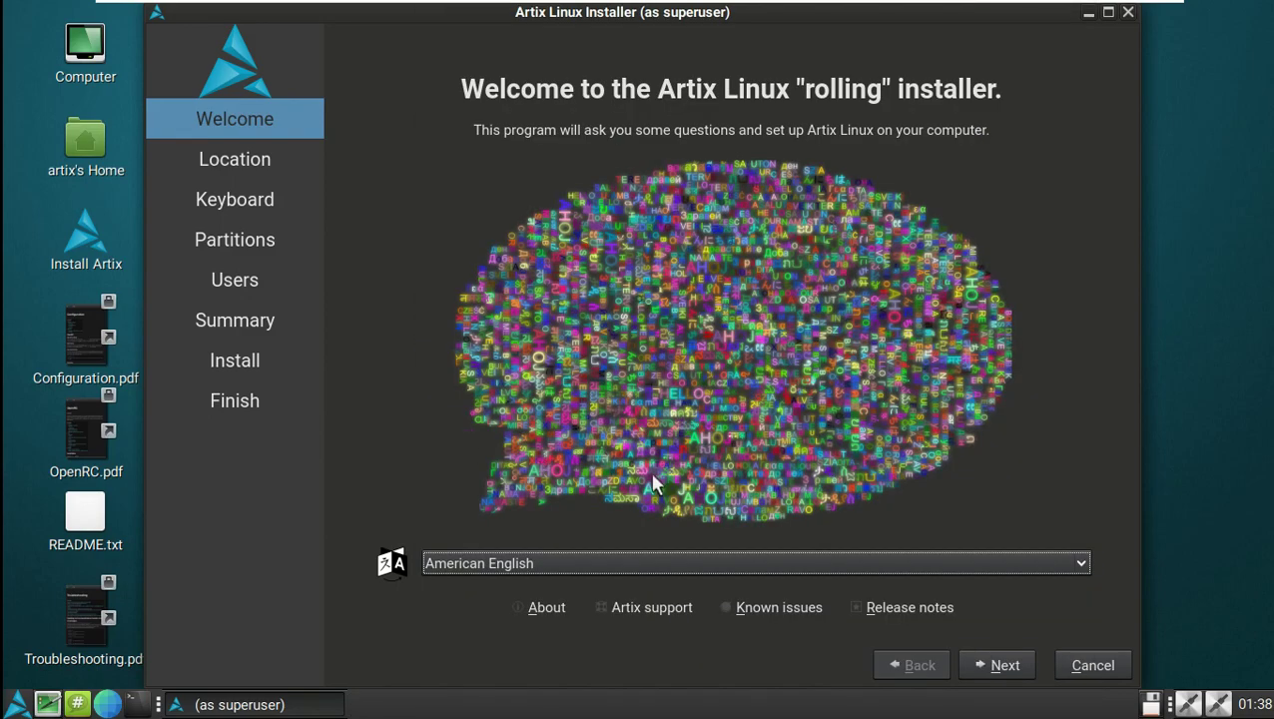
{"action": "left_click", "coordinate": [1005, 664]}
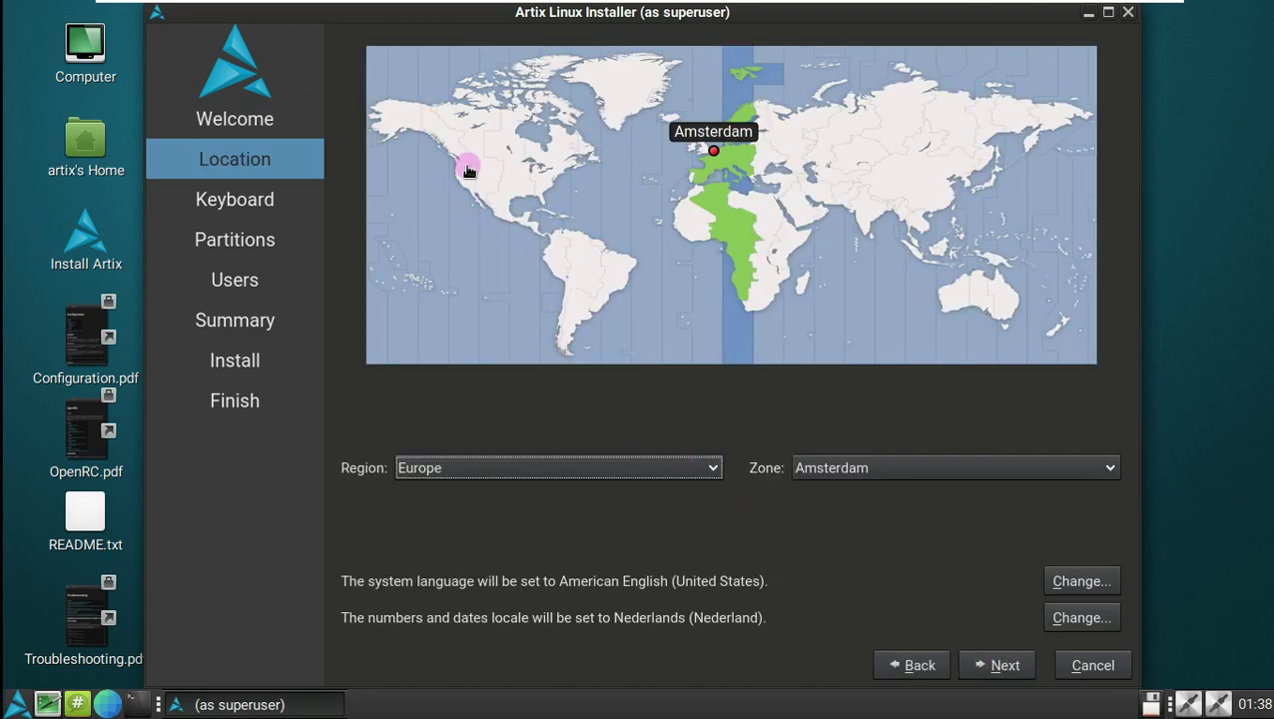
Step: Try out different time zone locations on the installer's world map, including Los Angeles, Kyiv and Thule
{"action": "left_click", "coordinate": [466, 182]}
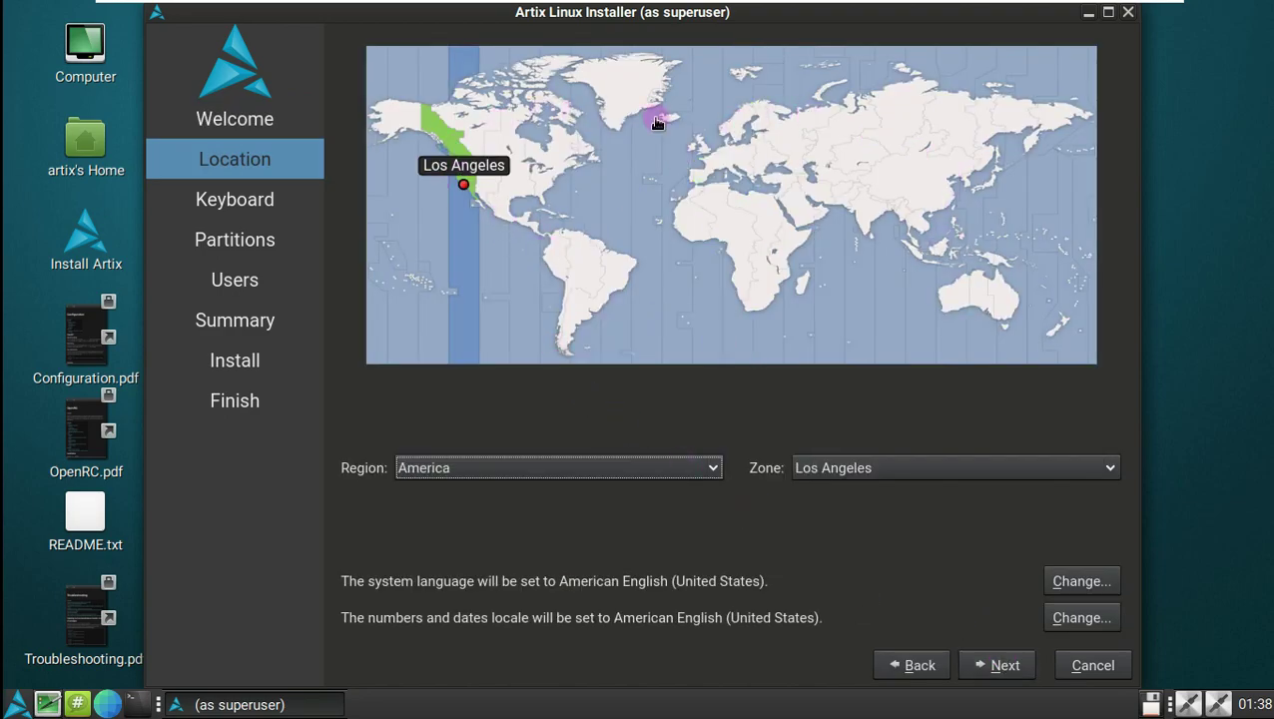
{"action": "left_click", "coordinate": [754, 140]}
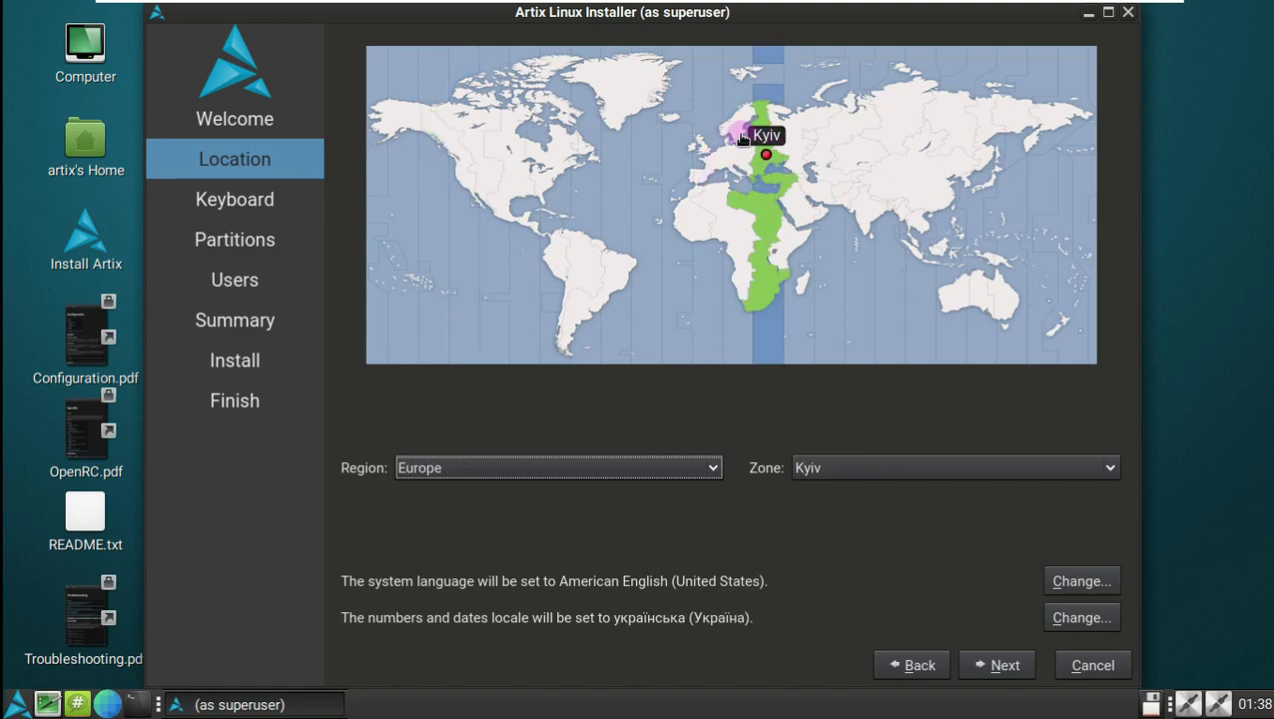
{"action": "left_click", "coordinate": [647, 70]}
{"action": "left_click", "coordinate": [628, 78]}
{"action": "left_click", "coordinate": [587, 76]}
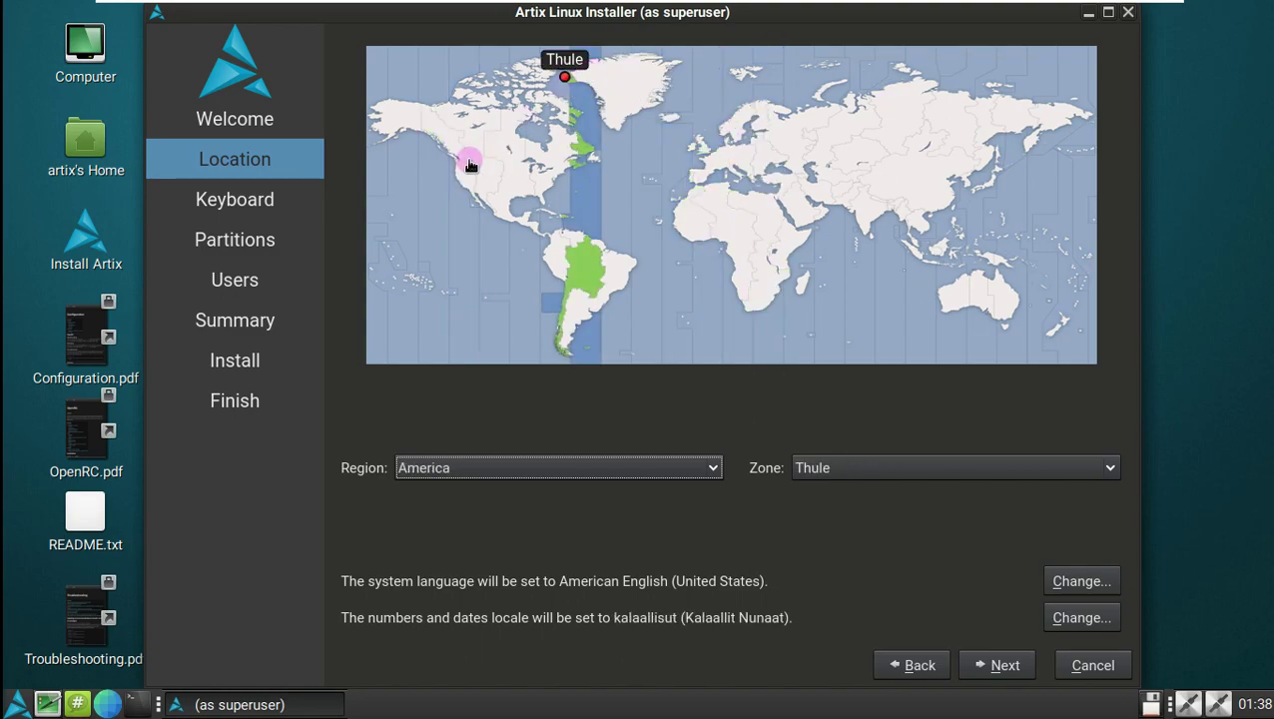
Step: Set the installation location to region America, zone Los Angeles, and continue to the keyboard settings
{"action": "left_click", "coordinate": [463, 183]}
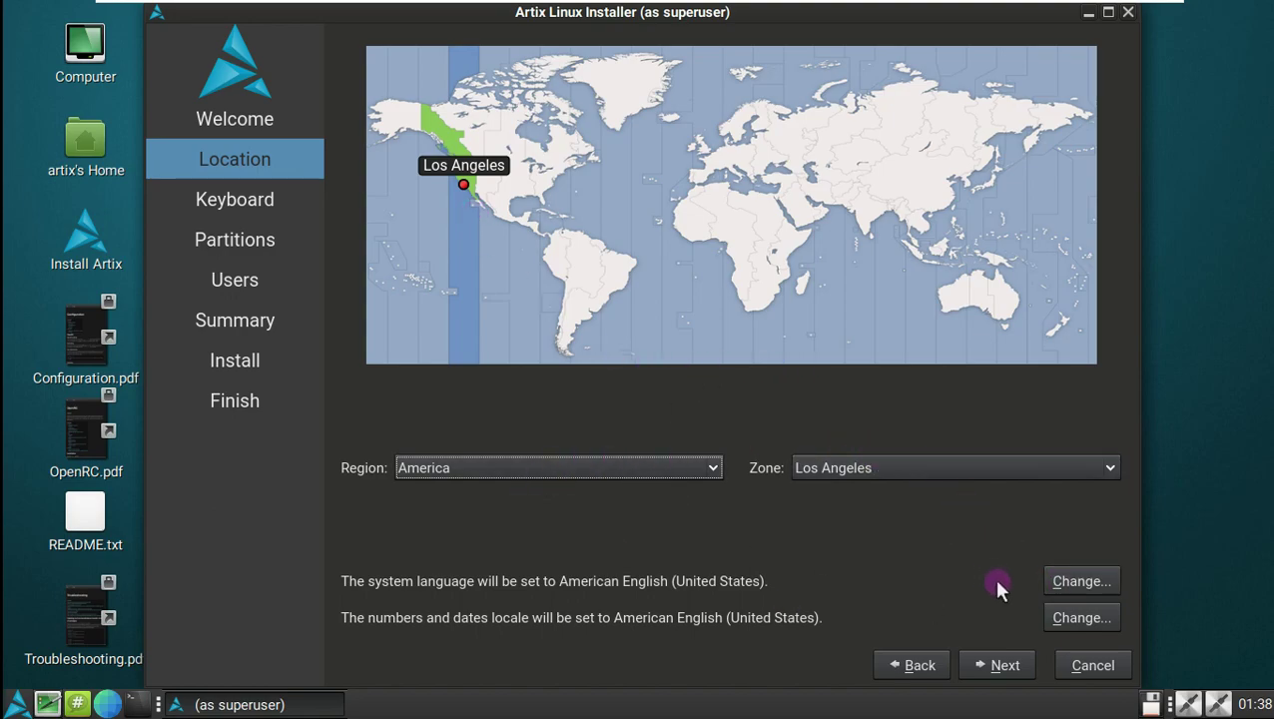
{"action": "left_click", "coordinate": [991, 673]}
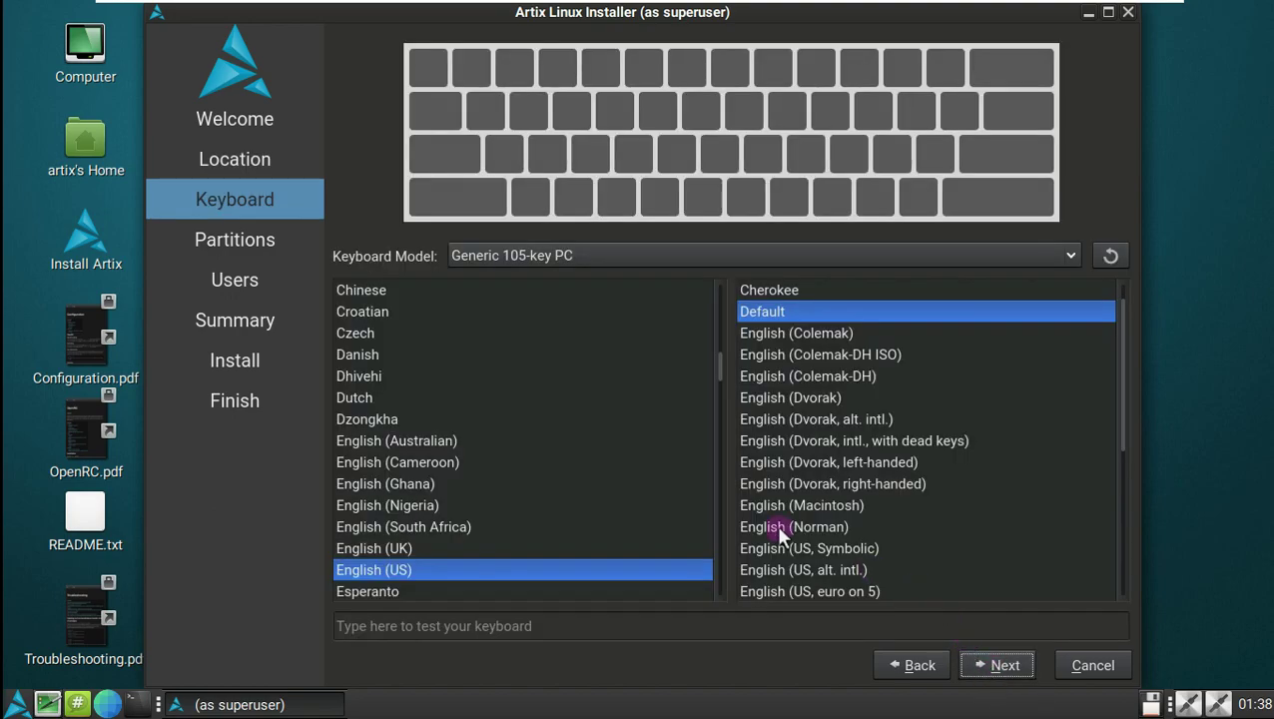
Step: Review the keyboard models, keep Generic 105-key PC with the default English (US) layout and continue to partitioning
{"action": "left_click", "coordinate": [586, 250]}
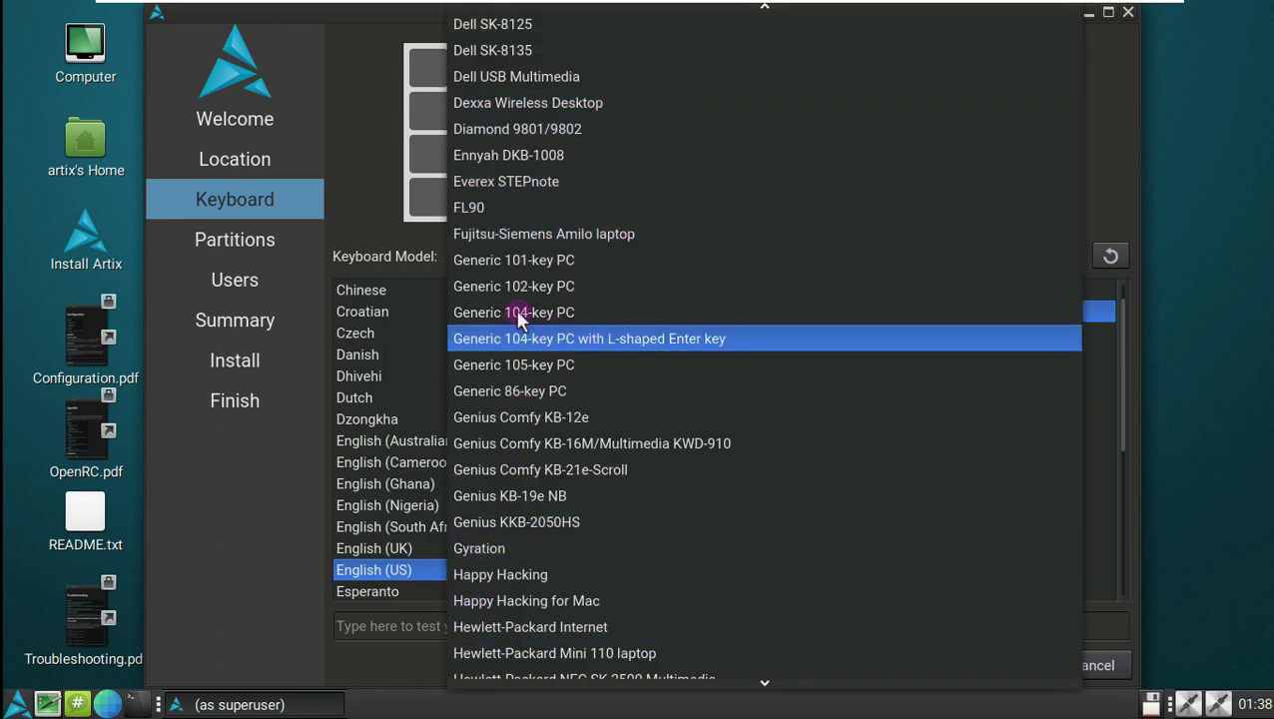
{"action": "left_click", "coordinate": [379, 156]}
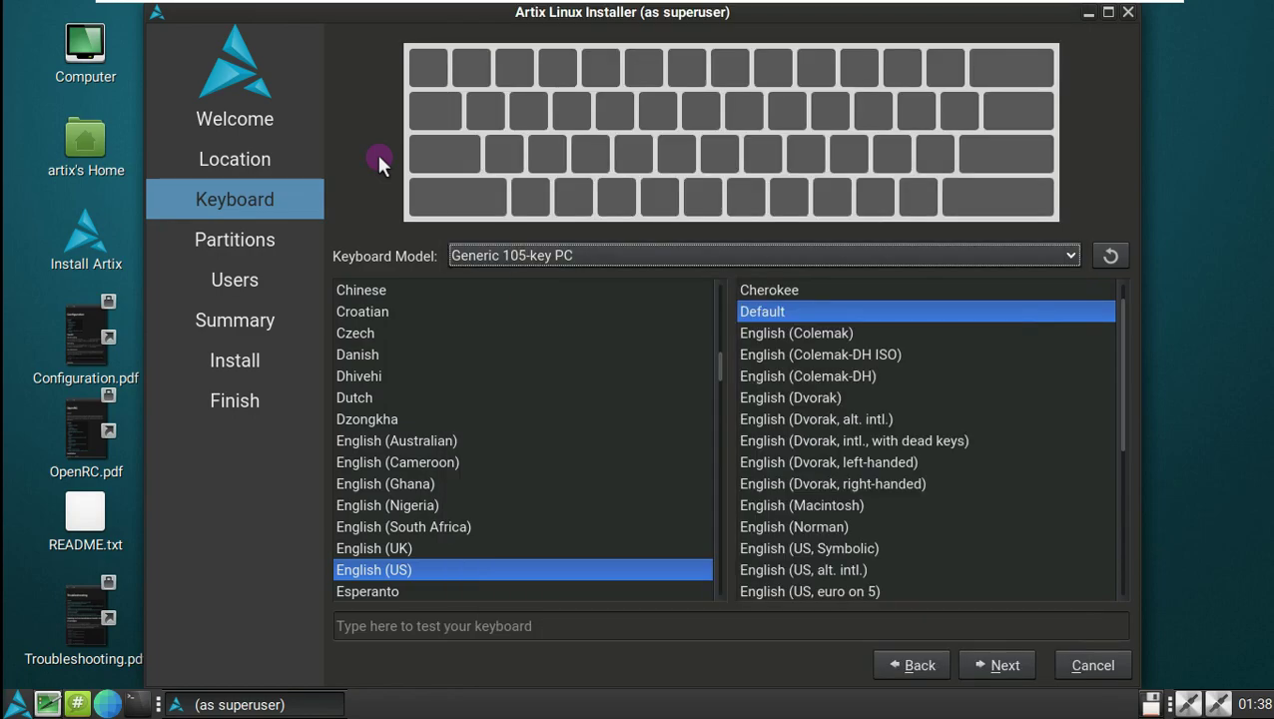
{"action": "left_click", "coordinate": [986, 663]}
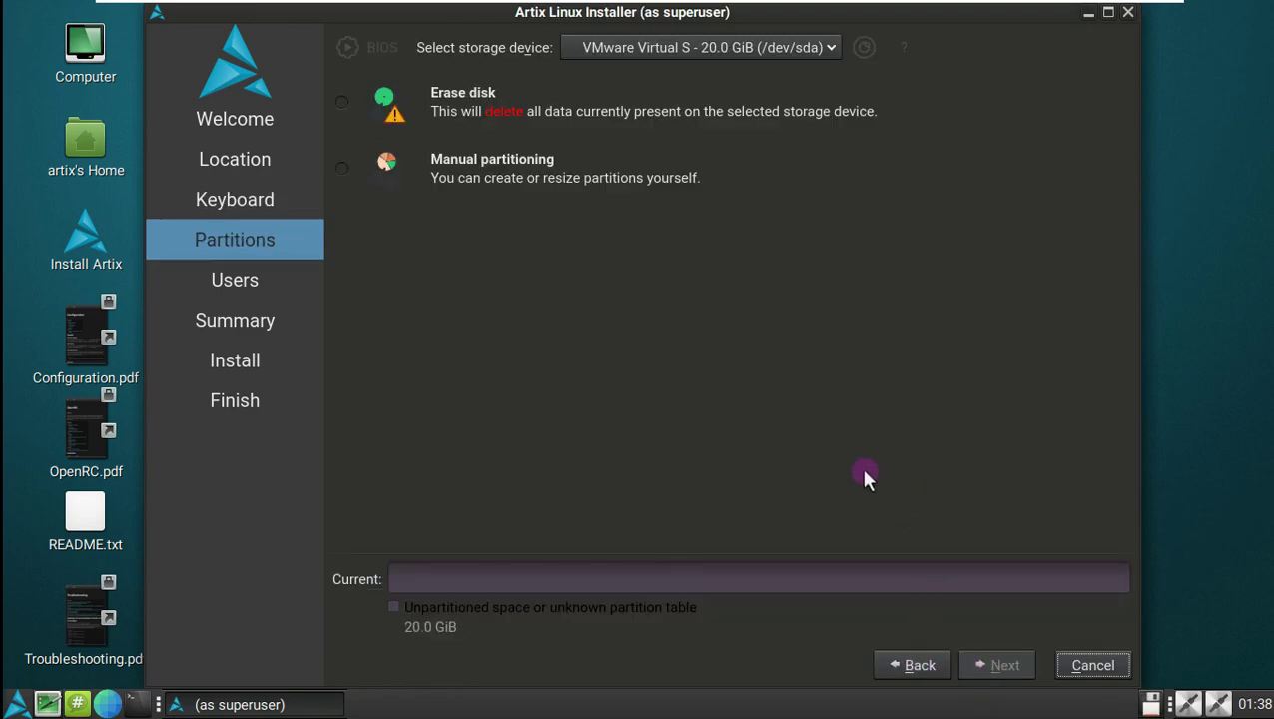
Step: Choose to erase the 20.0 GiB VMware Virtual S disk (/dev/sda) with No Swap, placing the boot loader in its Master Boot Record
{"action": "left_click", "coordinate": [773, 49]}
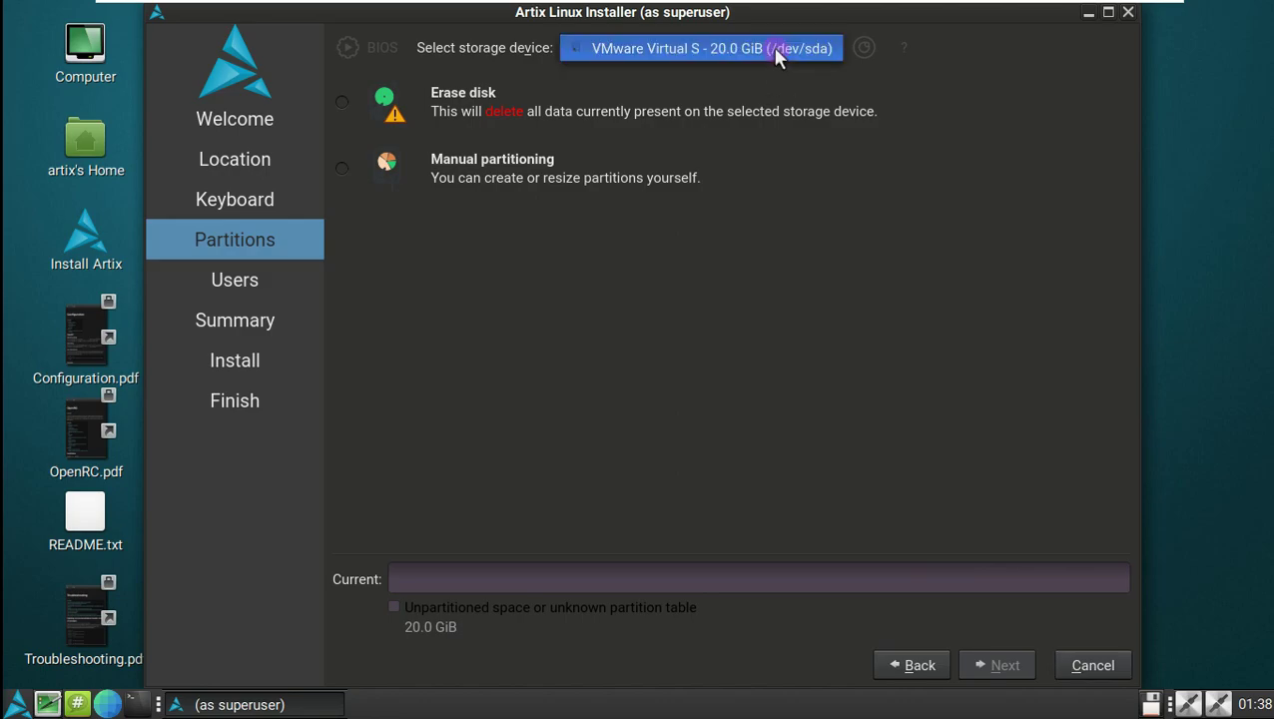
{"action": "left_click", "coordinate": [762, 266]}
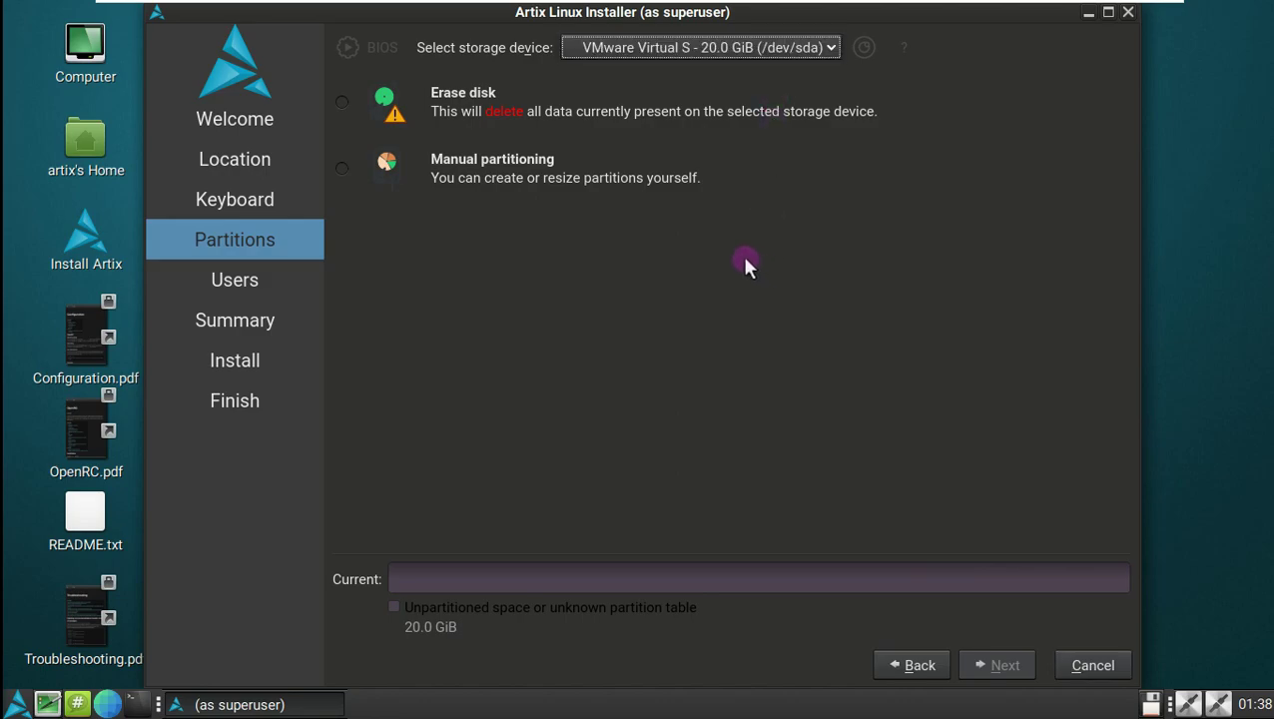
{"action": "left_click", "coordinate": [344, 98]}
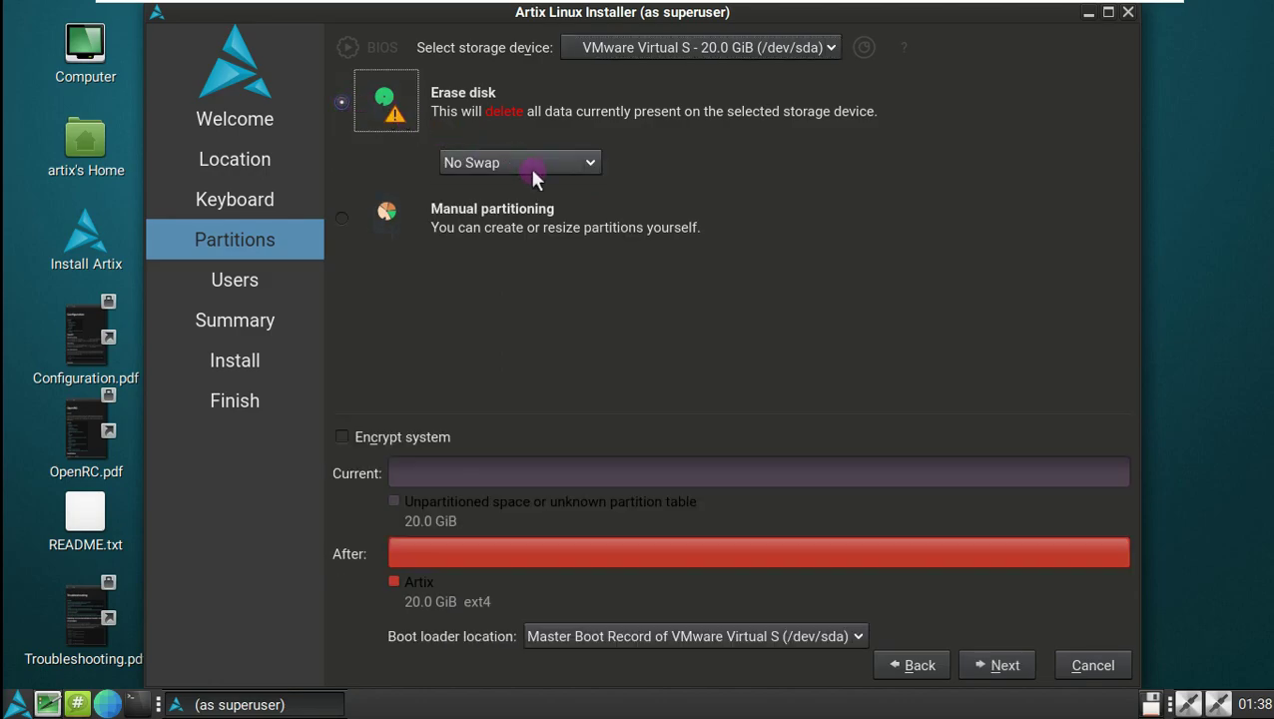
{"action": "left_click", "coordinate": [532, 171]}
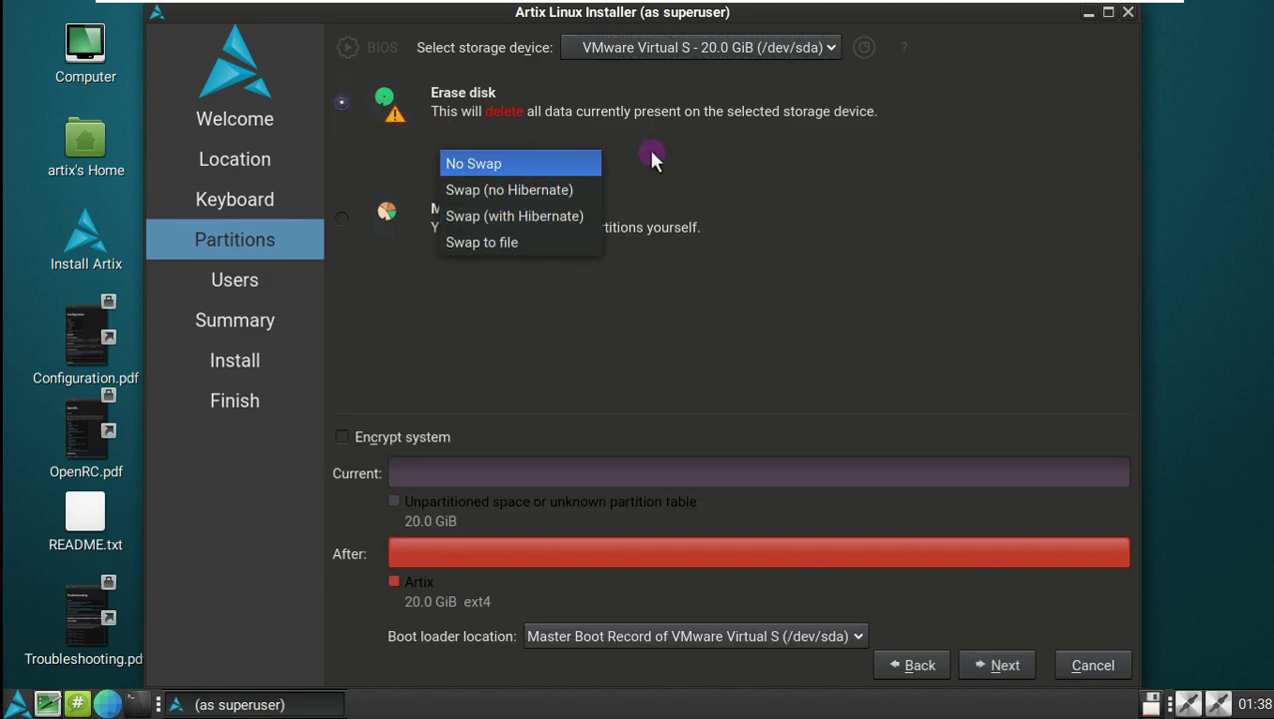
{"action": "left_click", "coordinate": [733, 229]}
{"action": "left_click", "coordinate": [759, 636]}
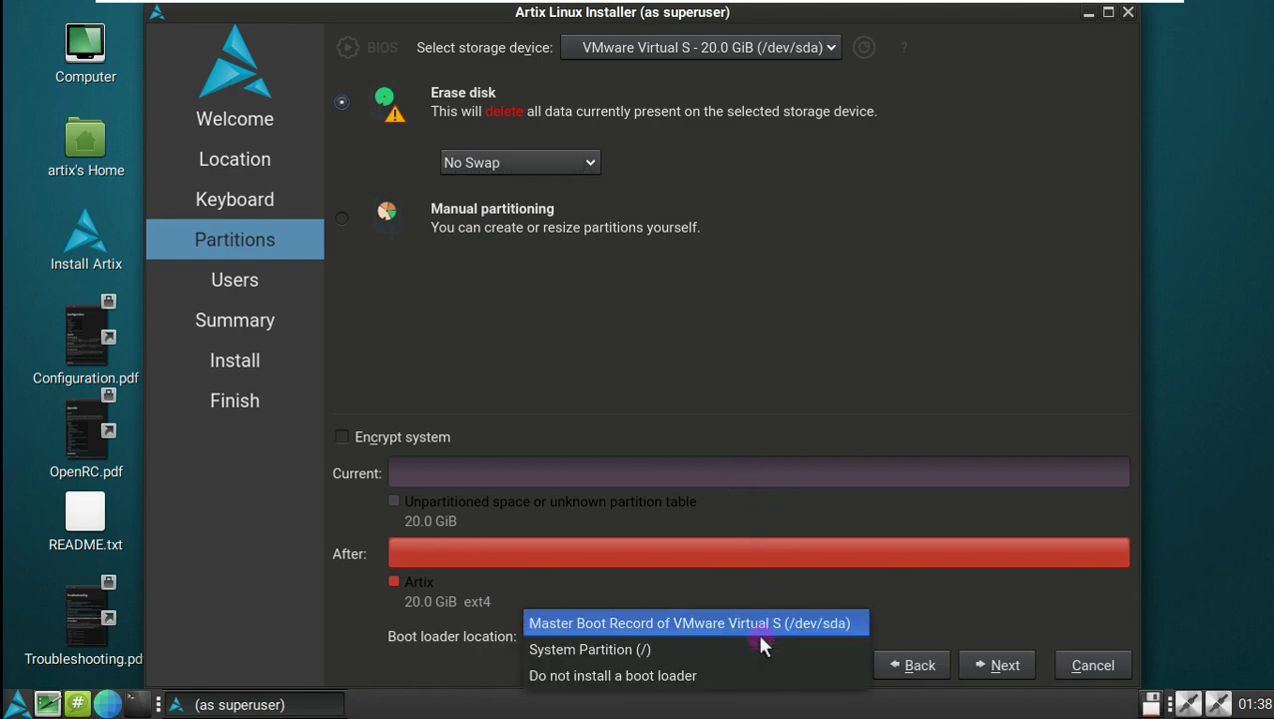
{"action": "left_click", "coordinate": [744, 623]}
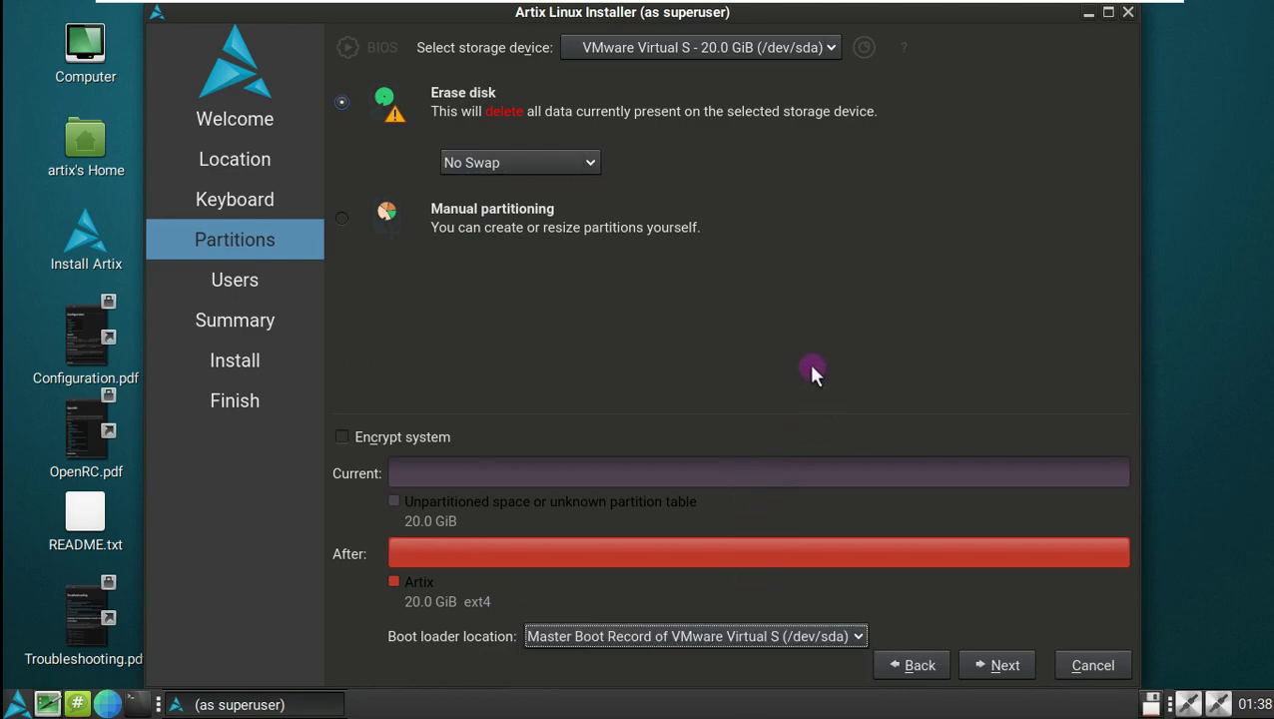
Step: Look at the manual partitioning and system encryption options, keep Erase disk without encryption, and continue to the user settings
{"action": "left_click", "coordinate": [343, 215]}
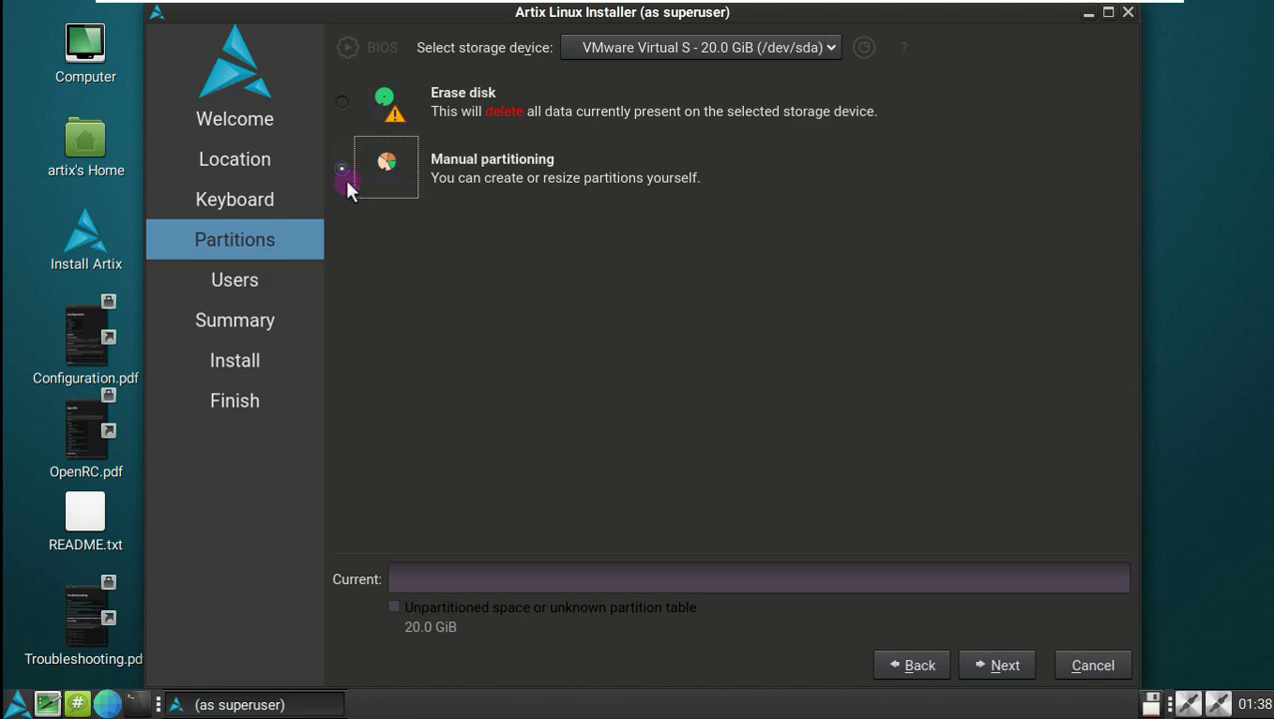
{"action": "left_click", "coordinate": [343, 101]}
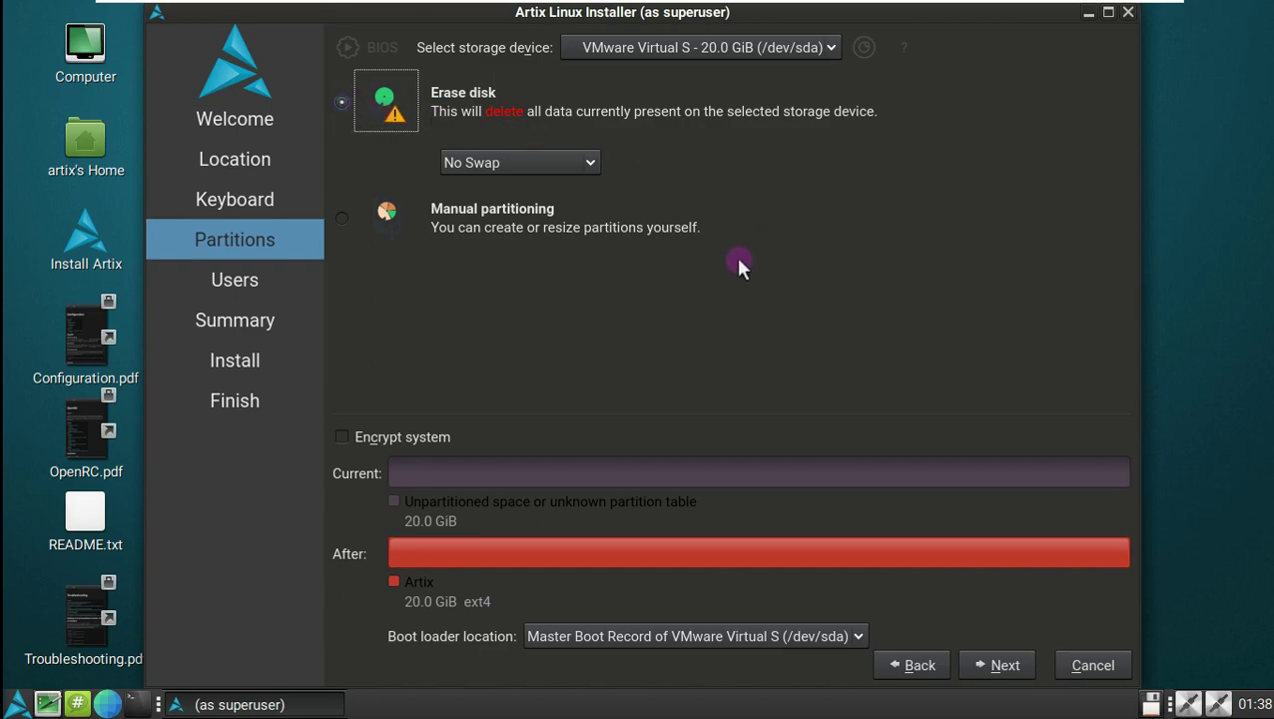
{"action": "left_click", "coordinate": [341, 435]}
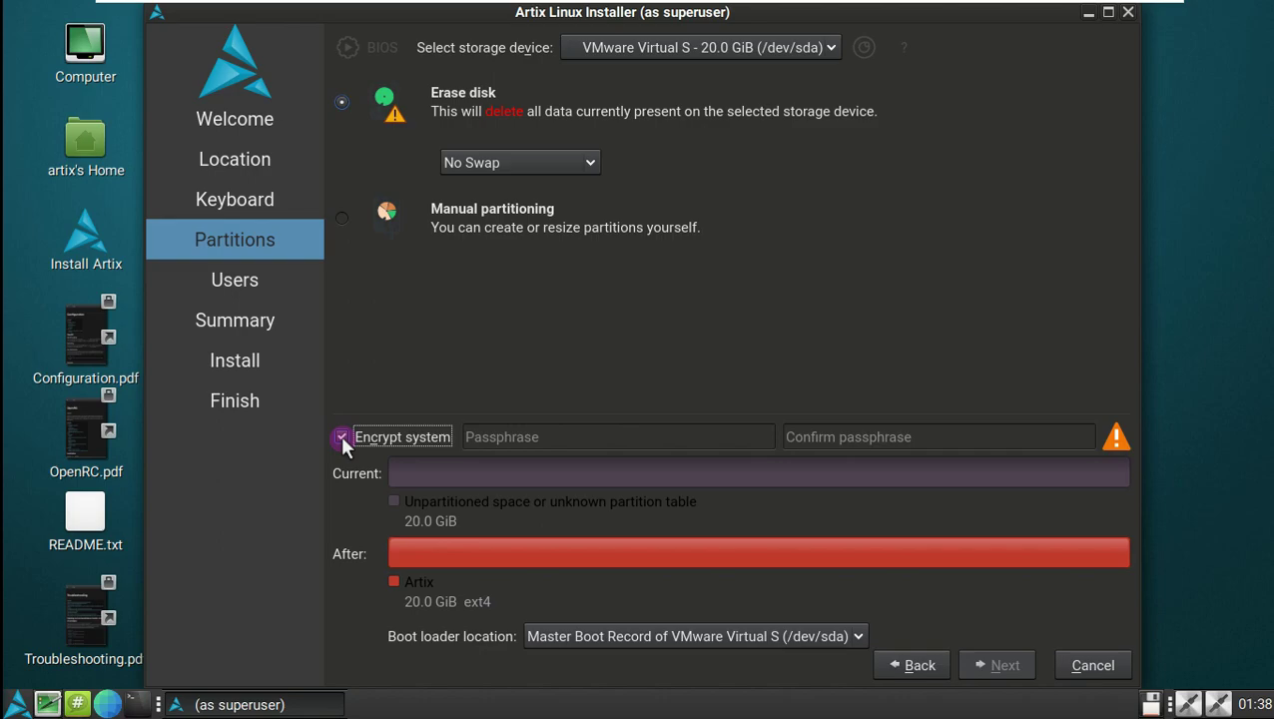
{"action": "left_click", "coordinate": [341, 436]}
{"action": "left_click", "coordinate": [986, 664]}
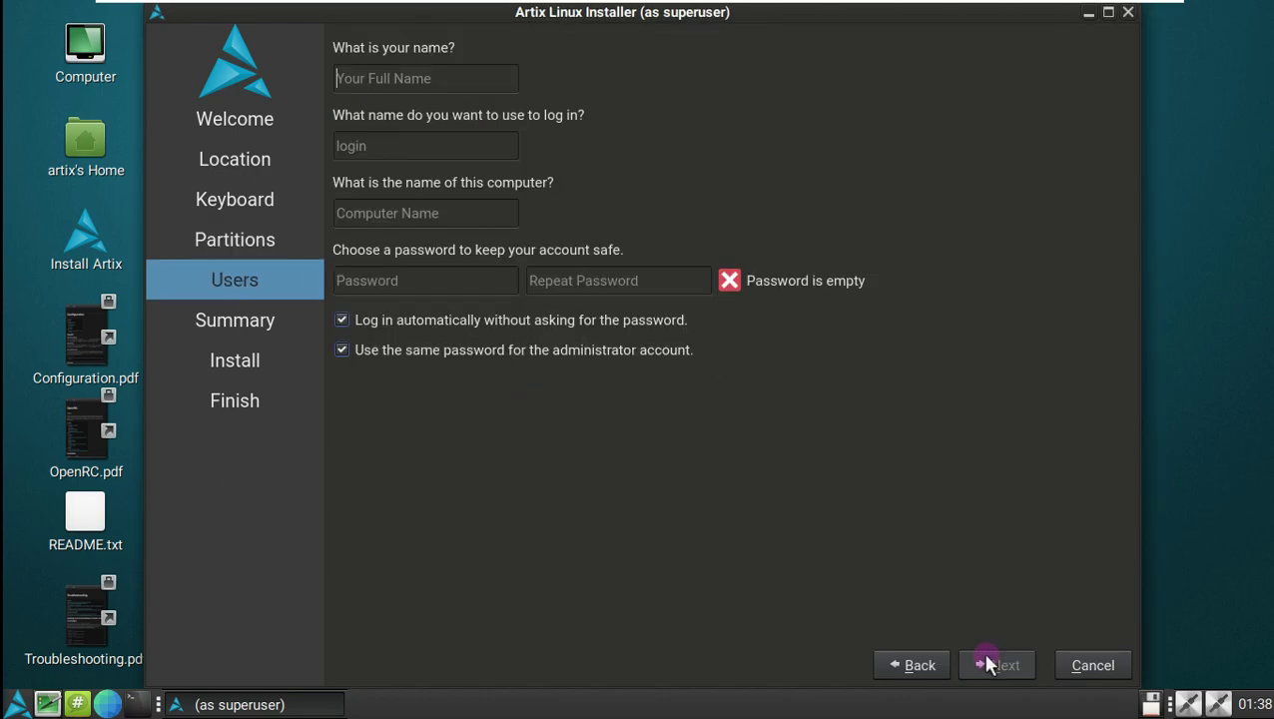
Step: Enter Runboxing as the name for the new account and shorten the computer name to runboxing
{"action": "left_click", "coordinate": [366, 80]}
{"action": "type", "text": "R"}
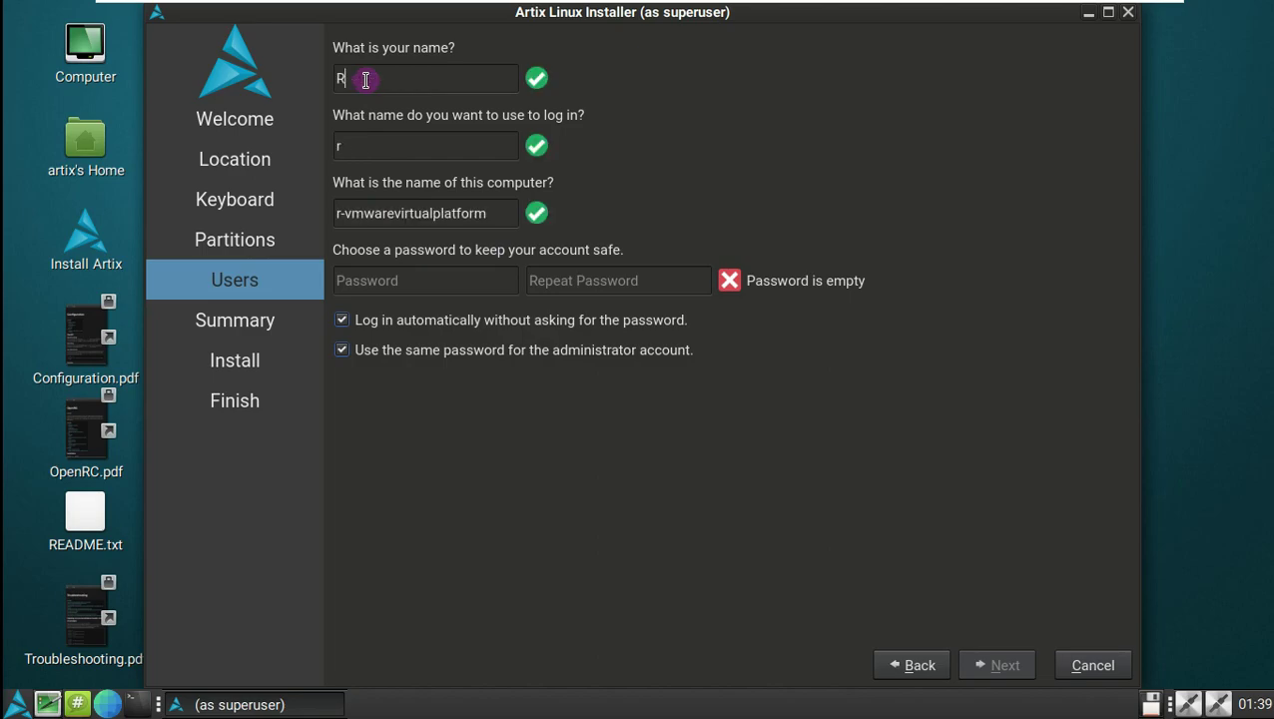
{"action": "type", "text": "unboxing"}
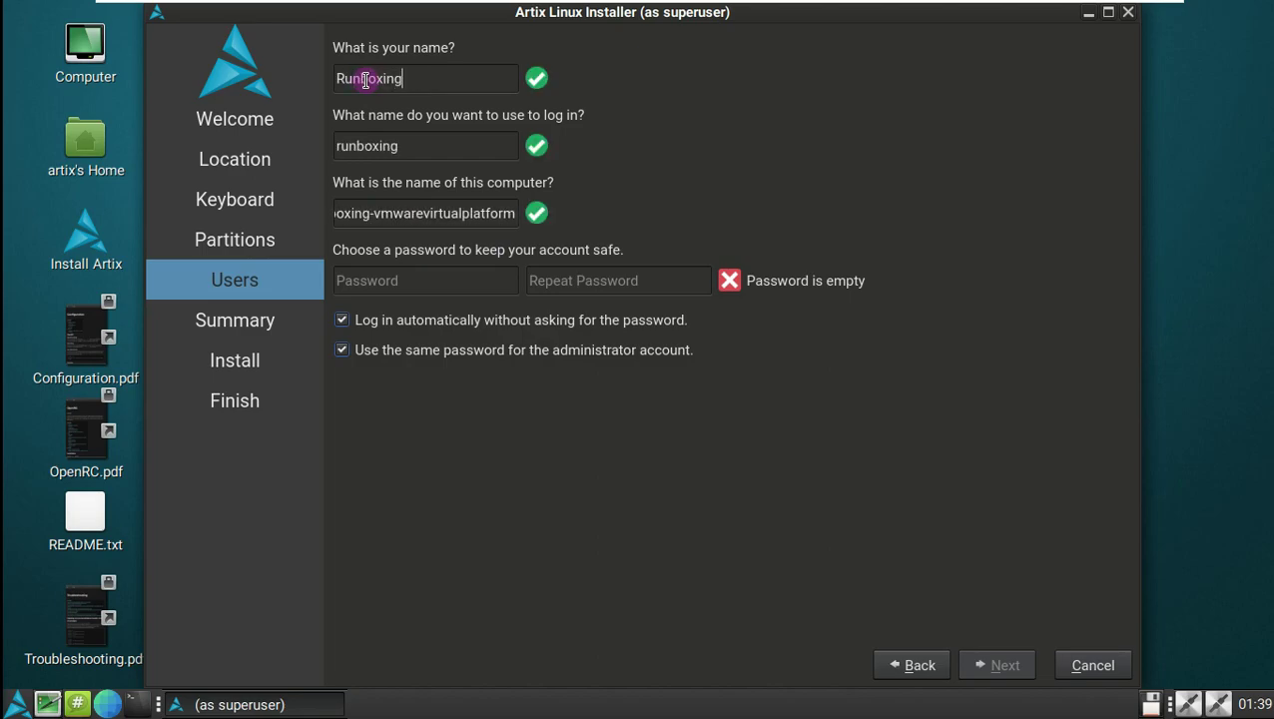
{"action": "left_click_drag", "start_coordinate": [370, 213], "coordinate": [597, 230]}
{"action": "key", "text": "BackSpace"}
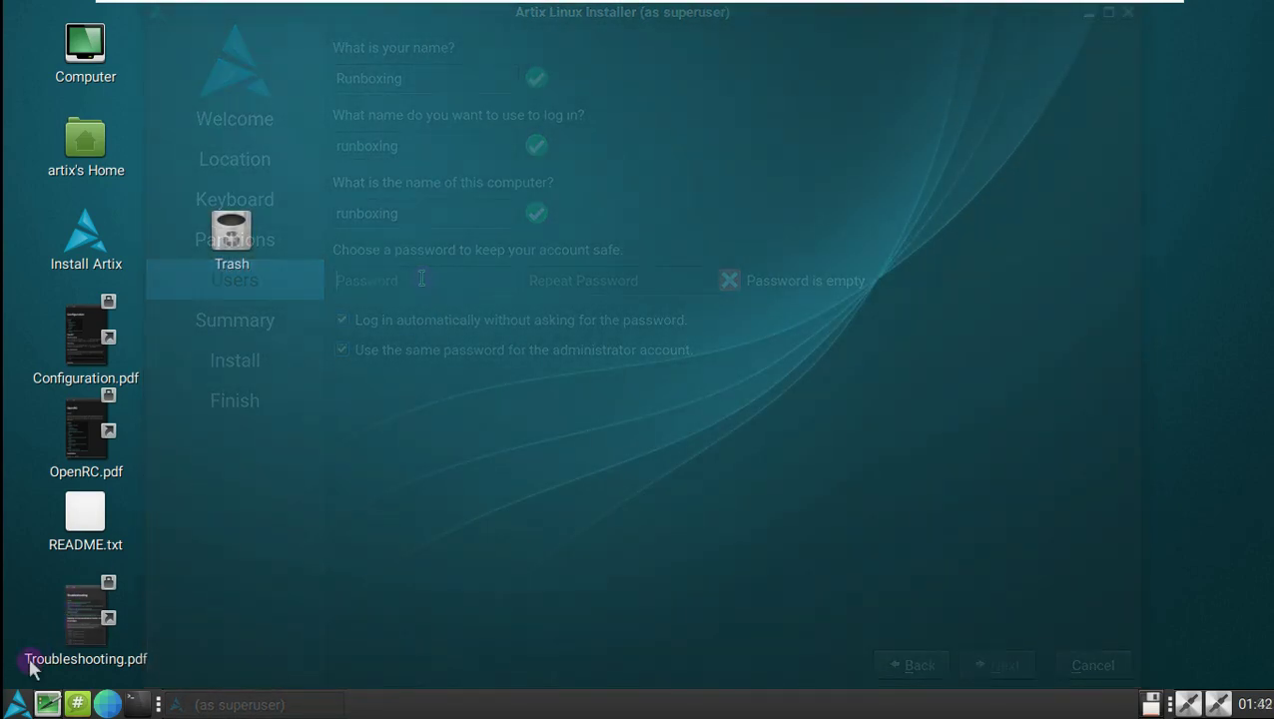
Step: Open MATE System Monitor, review its system, processes, resources and file systems information, and close it
{"action": "left_click", "coordinate": [17, 704]}
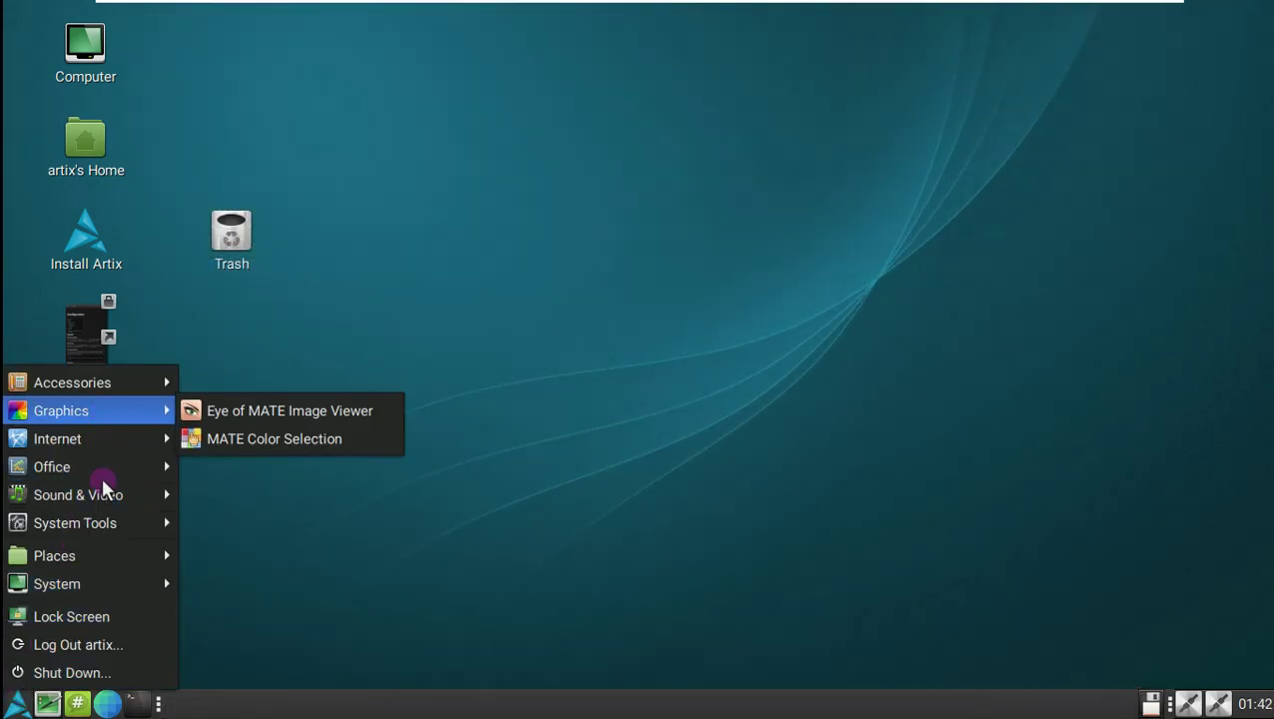
{"action": "mouse_move", "coordinate": [108, 526]}
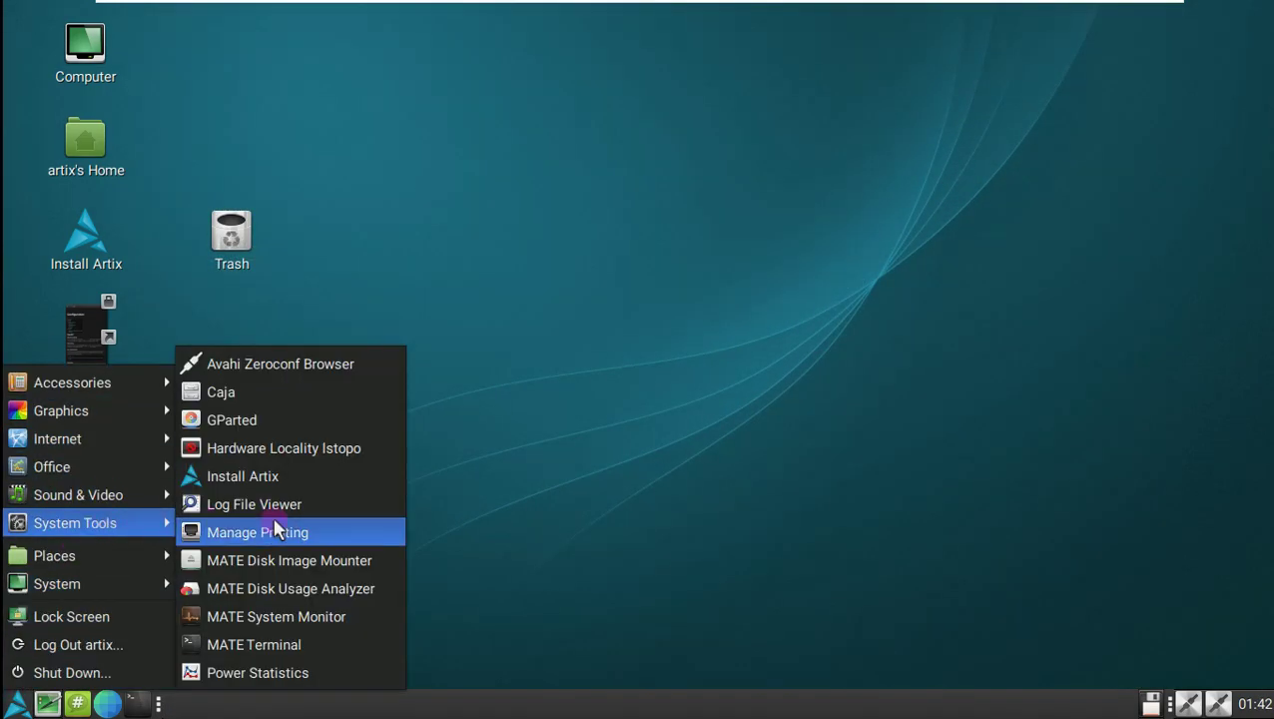
{"action": "left_click", "coordinate": [295, 616]}
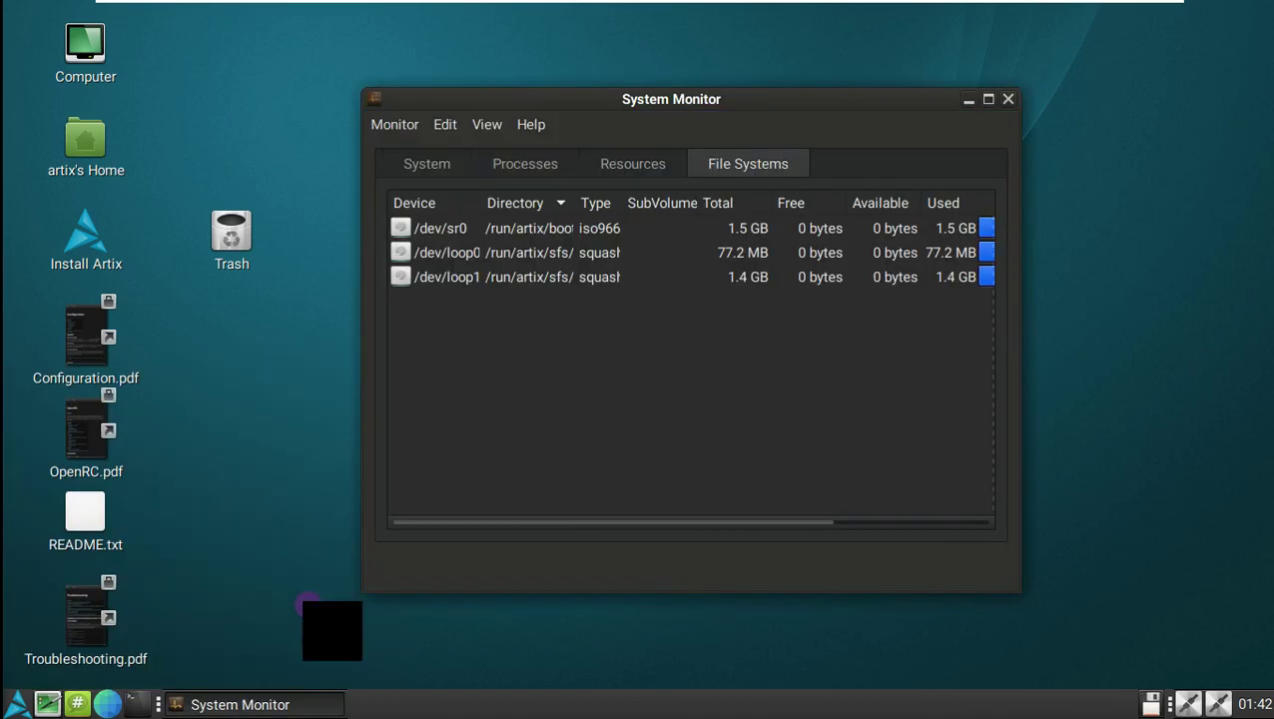
{"action": "left_click", "coordinate": [393, 124]}
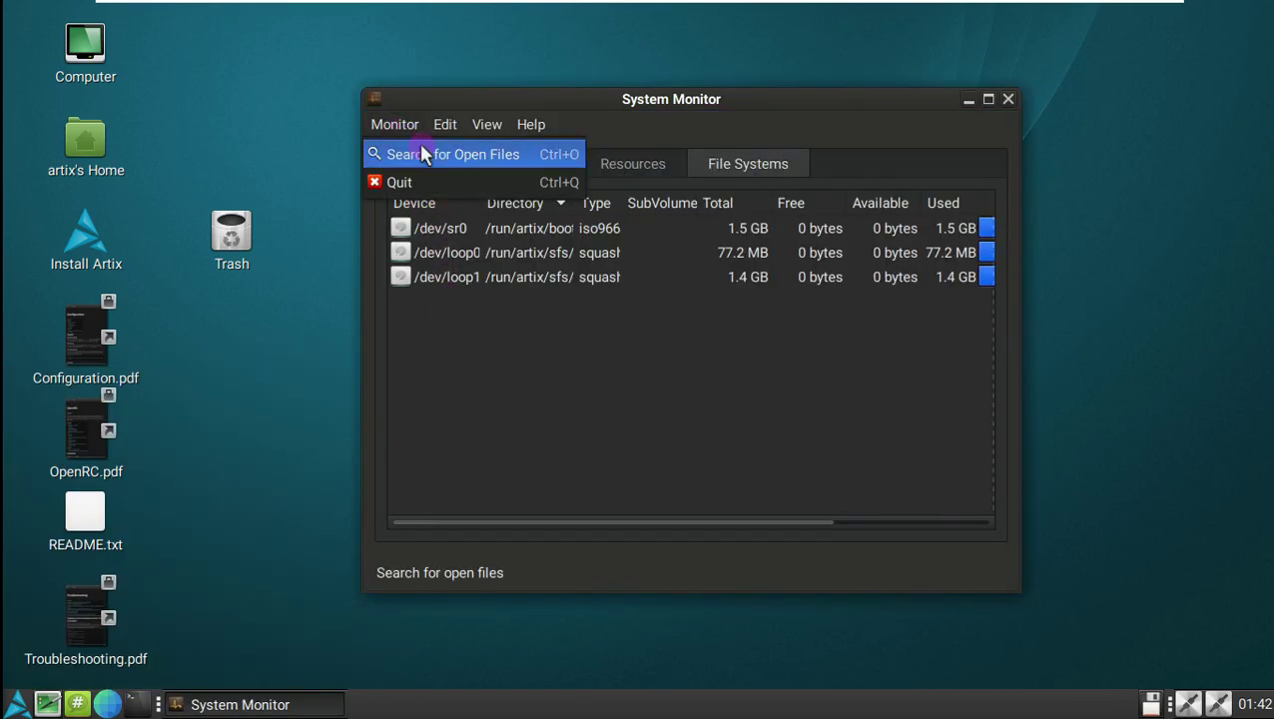
{"action": "left_click", "coordinate": [465, 288]}
{"action": "left_click", "coordinate": [431, 155]}
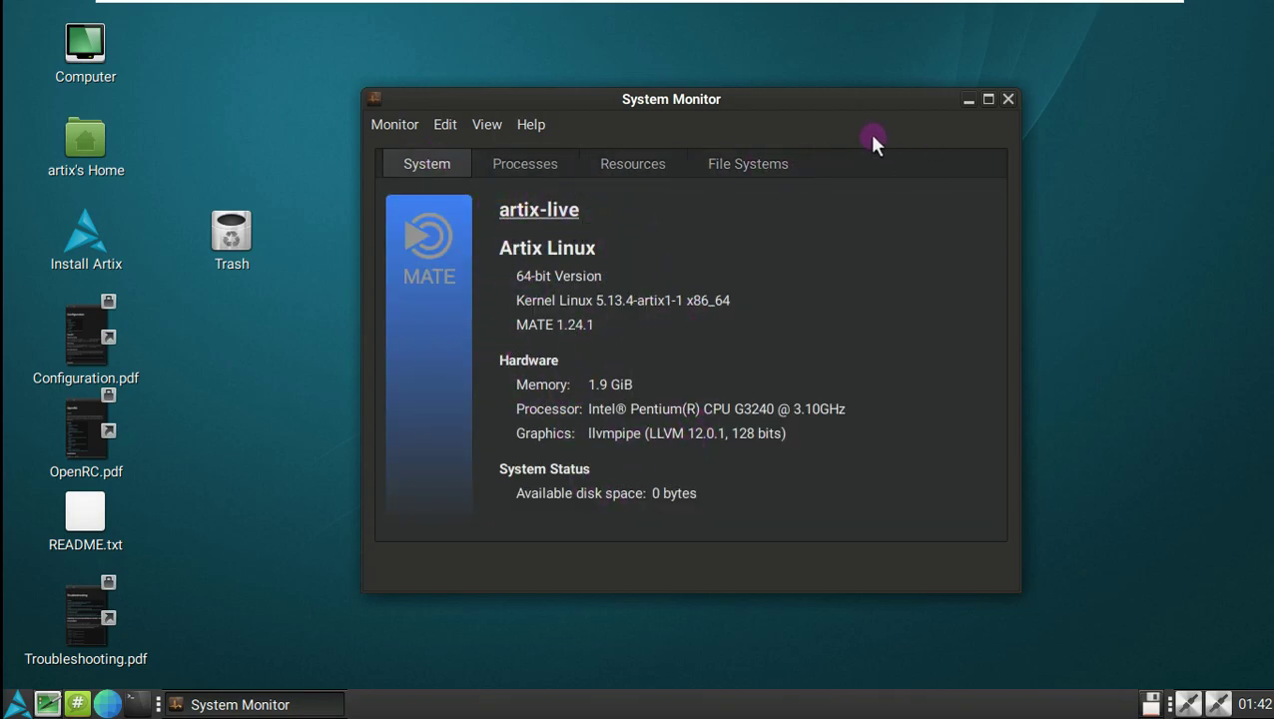
{"action": "left_click", "coordinate": [548, 151]}
{"action": "left_click", "coordinate": [611, 158]}
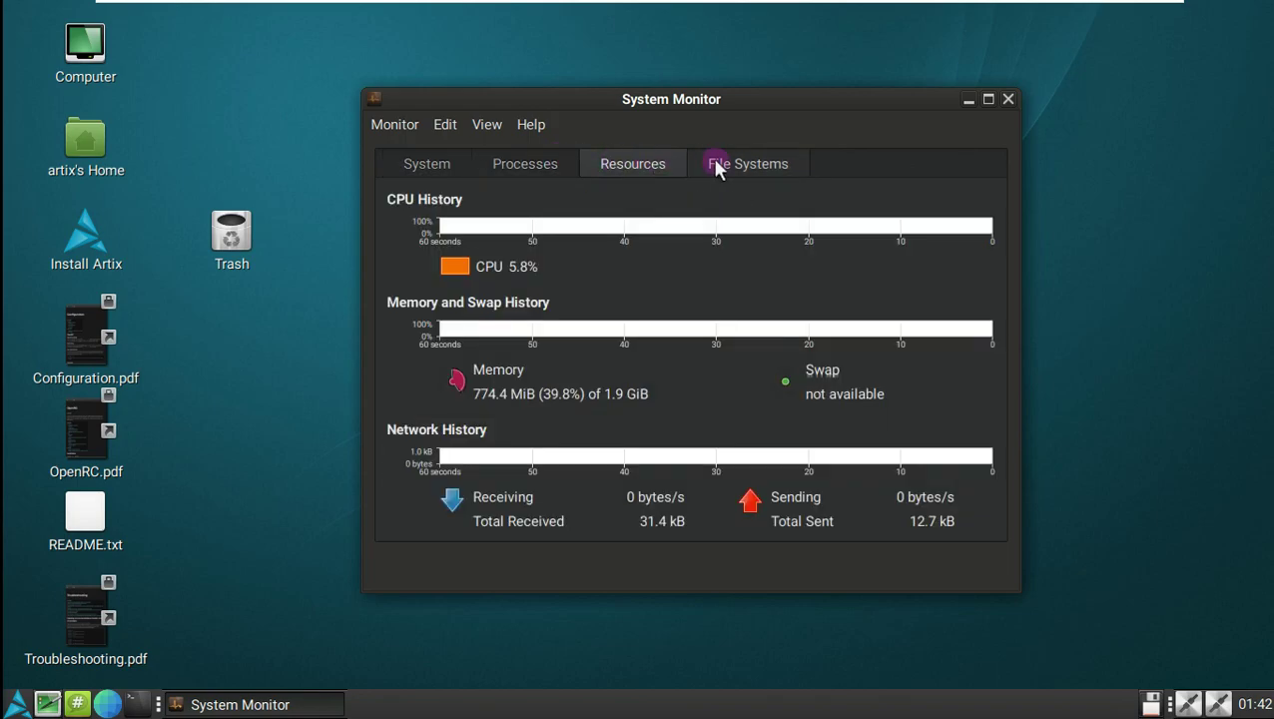
{"action": "left_click", "coordinate": [739, 164]}
{"action": "left_click", "coordinate": [1008, 99]}
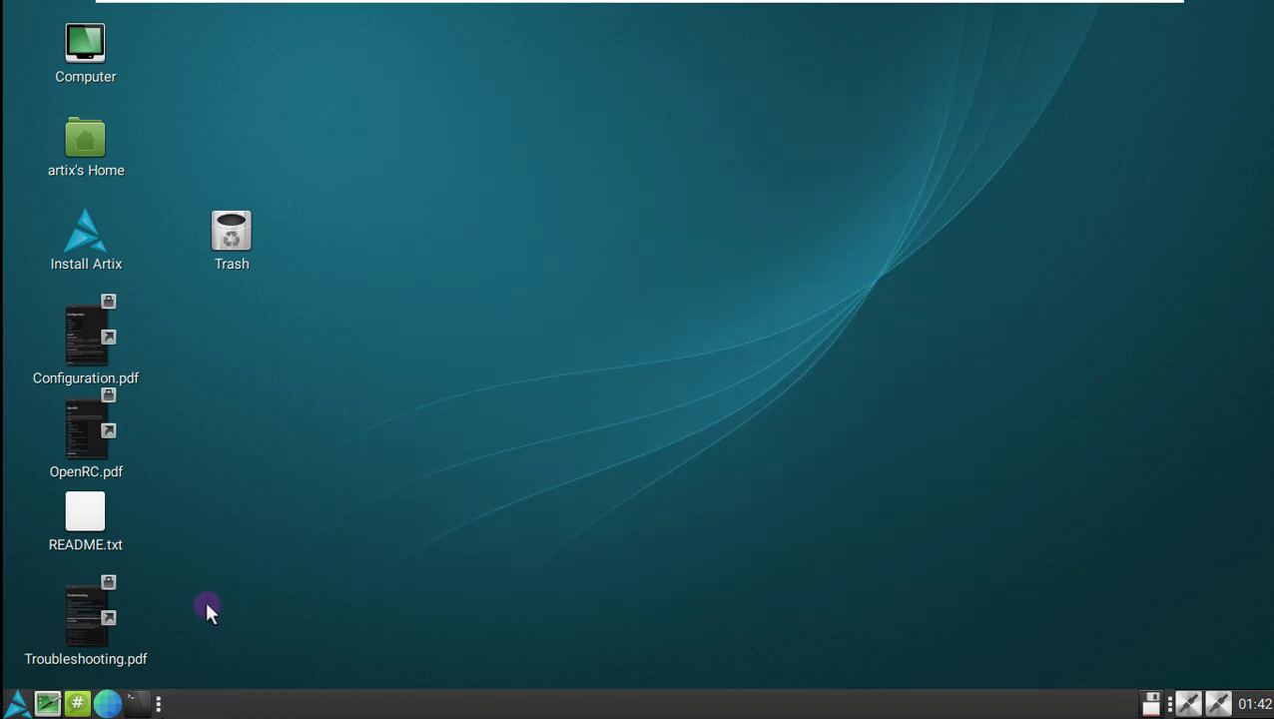
Step: Examine the programs in each application menu category, from Accessories through Places, and the System preferences groups
{"action": "left_click", "coordinate": [16, 703]}
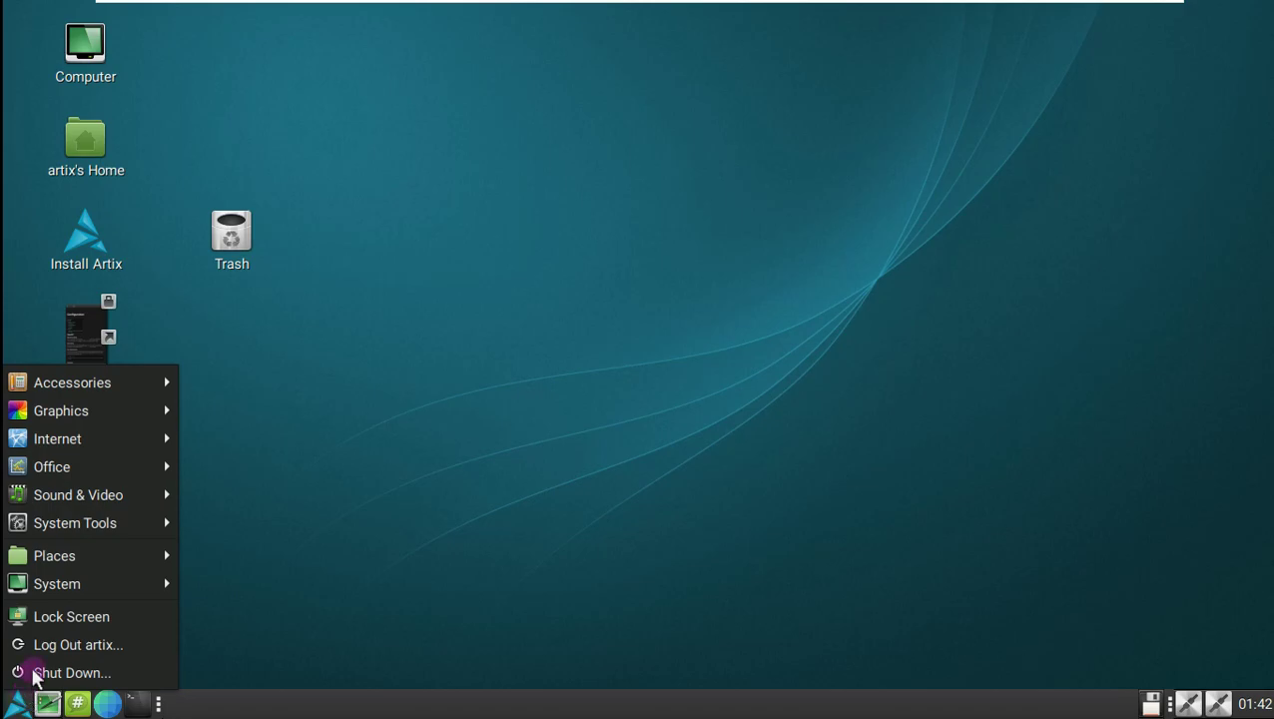
{"action": "mouse_move", "coordinate": [104, 394]}
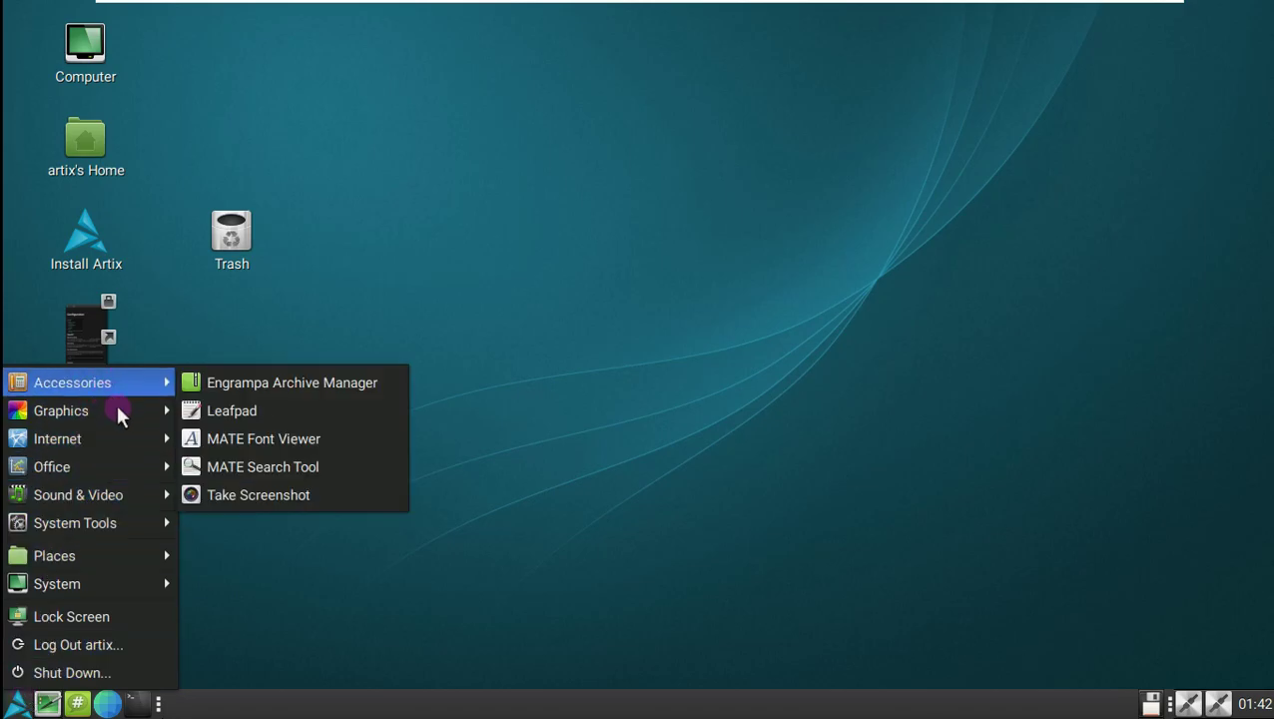
{"action": "mouse_move", "coordinate": [160, 414]}
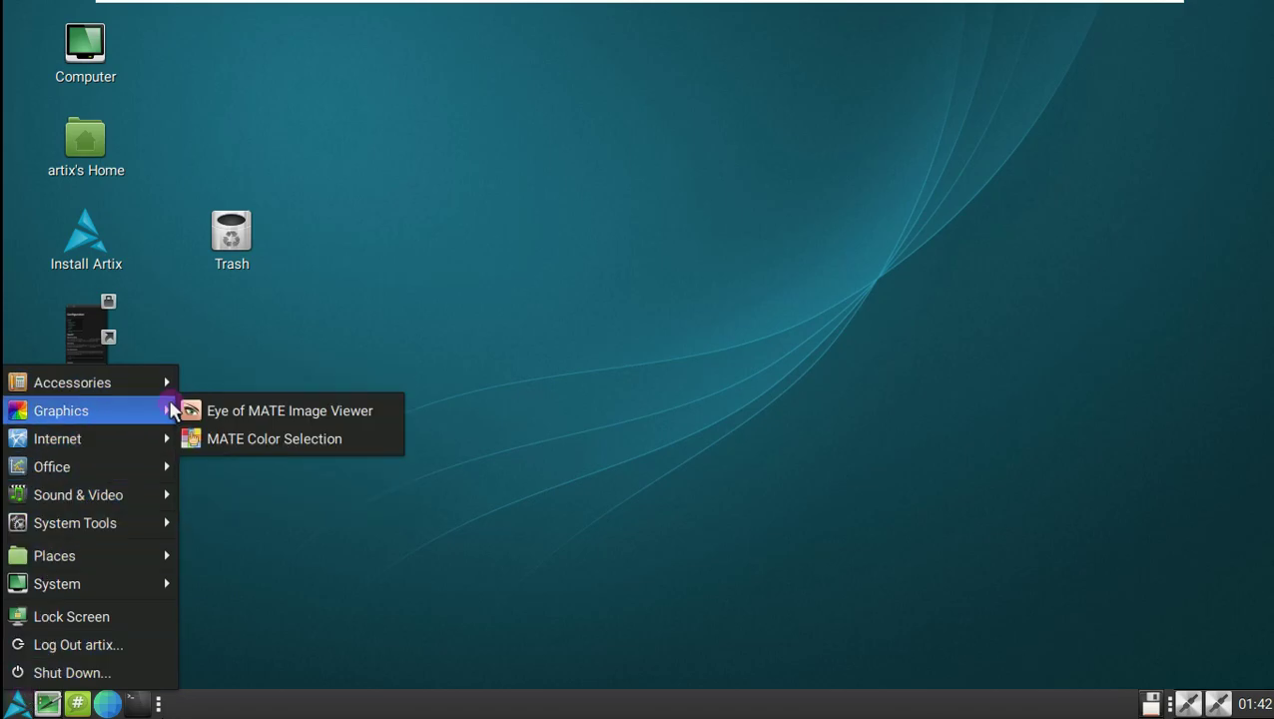
{"action": "mouse_move", "coordinate": [157, 437]}
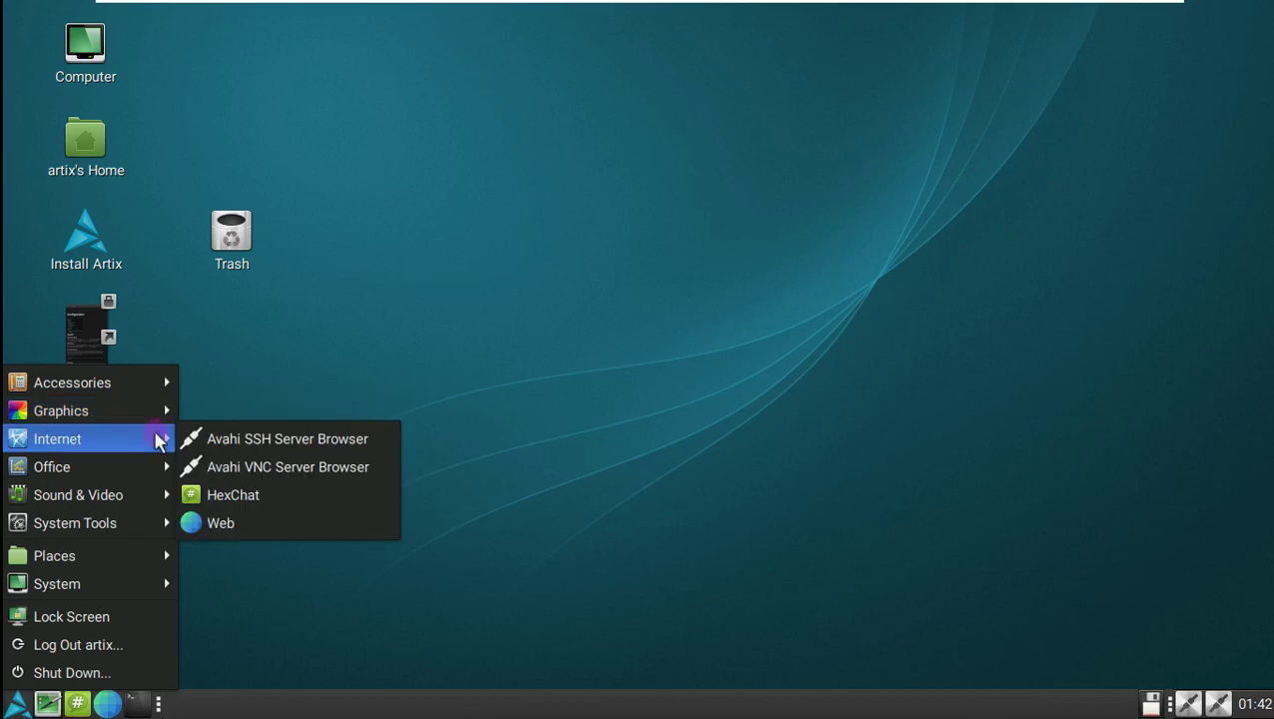
{"action": "mouse_move", "coordinate": [150, 471]}
{"action": "mouse_move", "coordinate": [146, 500]}
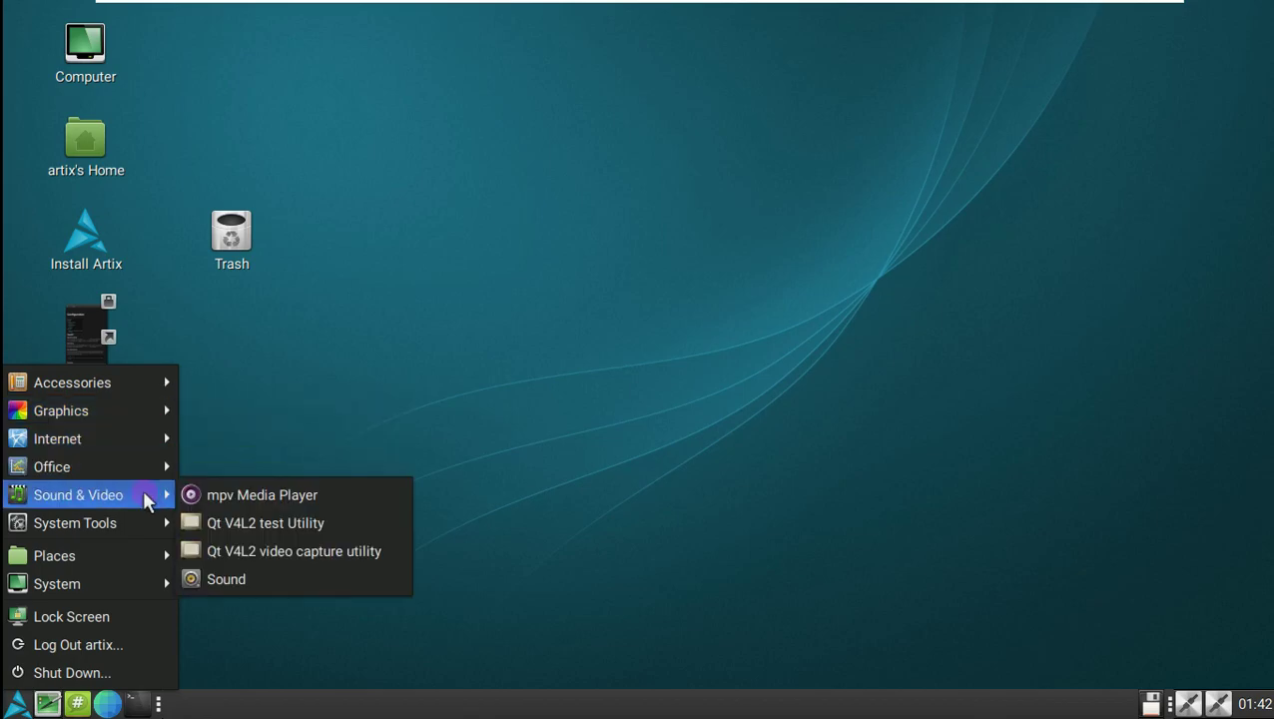
{"action": "mouse_move", "coordinate": [142, 524]}
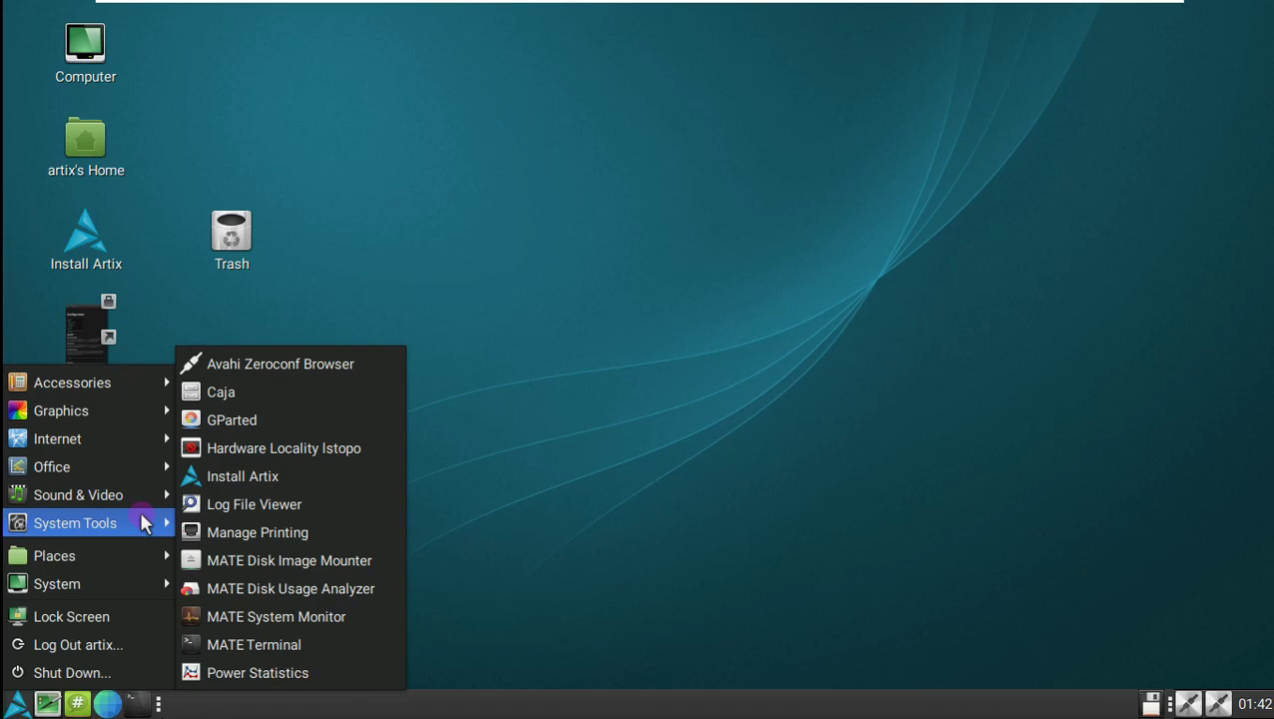
{"action": "mouse_move", "coordinate": [143, 555]}
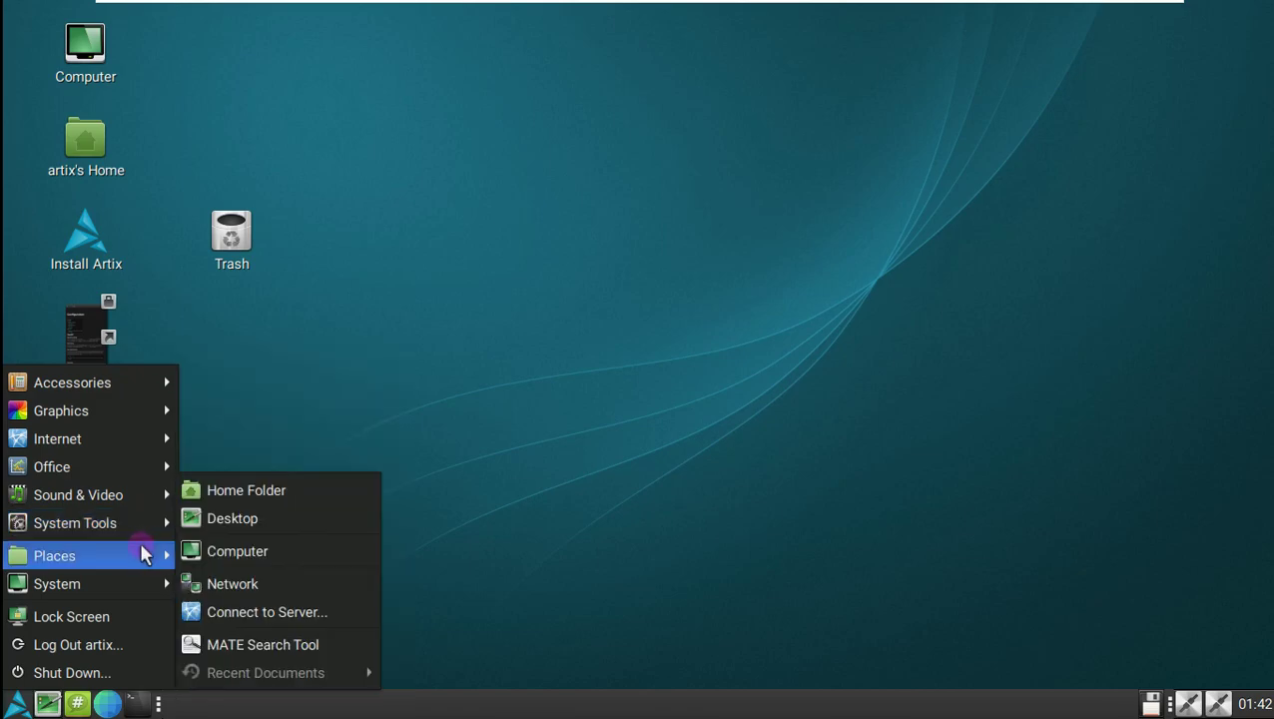
{"action": "mouse_move", "coordinate": [142, 581]}
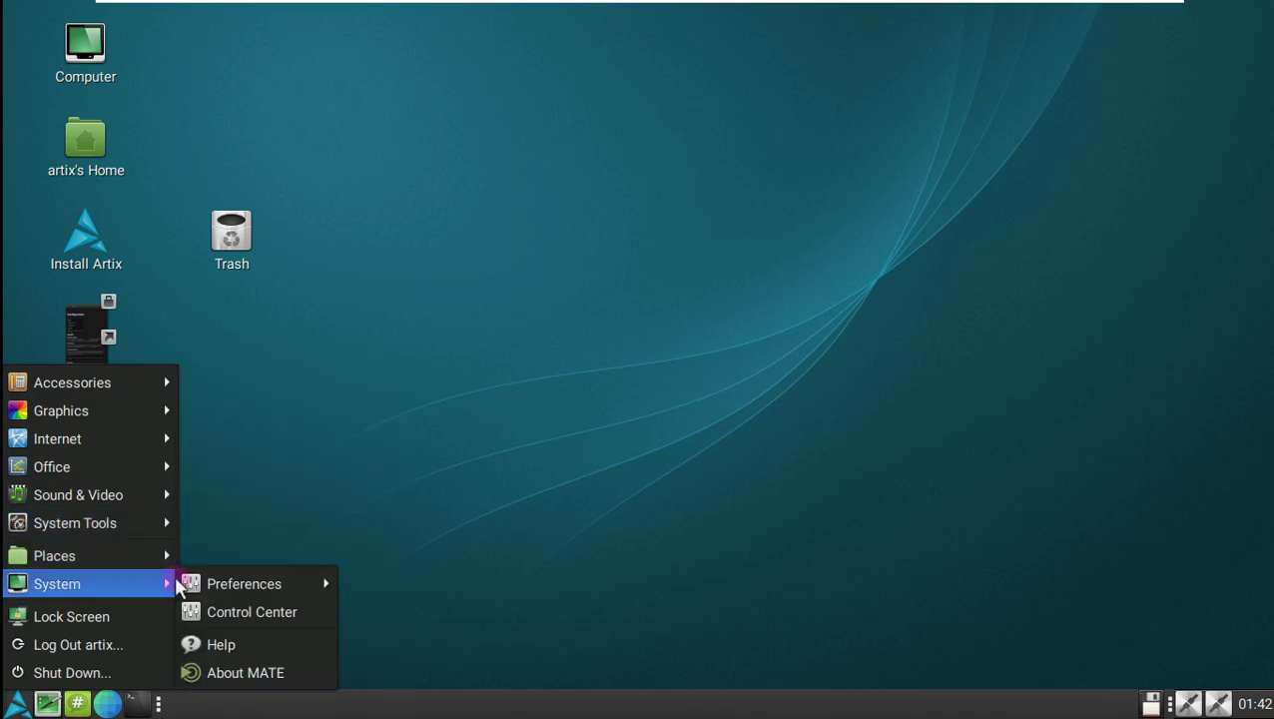
{"action": "mouse_move", "coordinate": [183, 584]}
{"action": "mouse_move", "coordinate": [417, 584]}
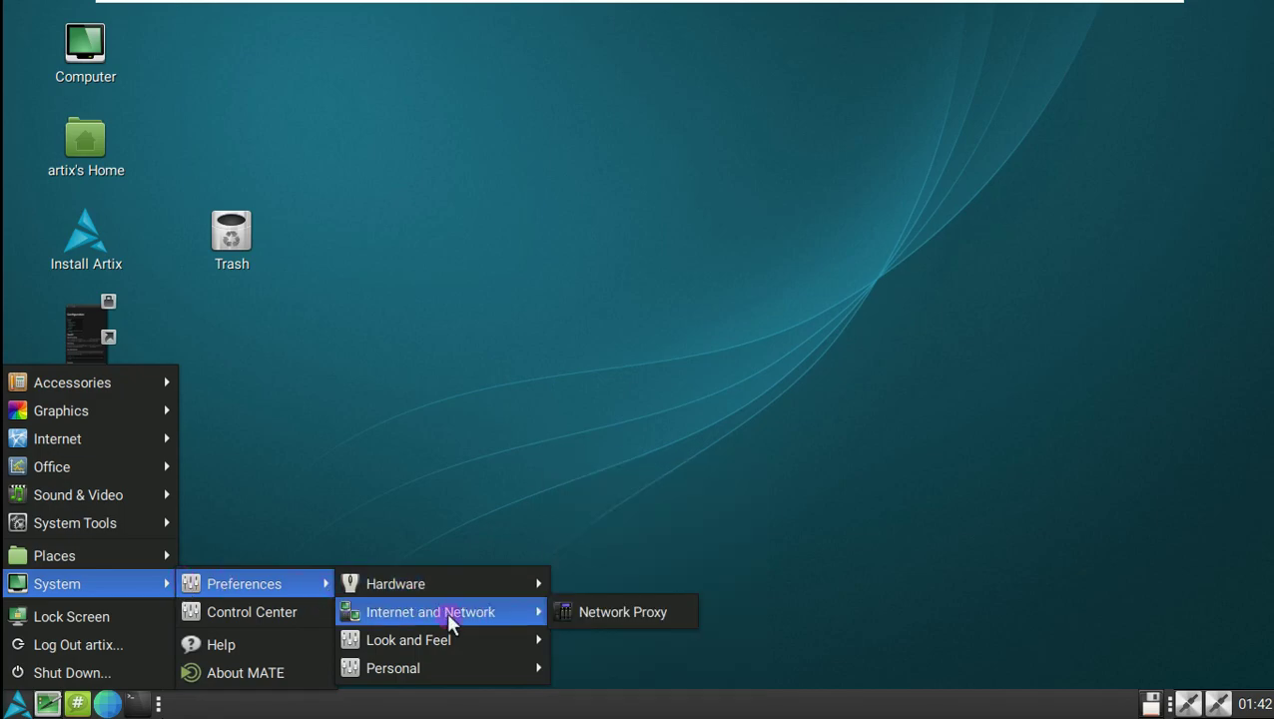
{"action": "mouse_move", "coordinate": [452, 637]}
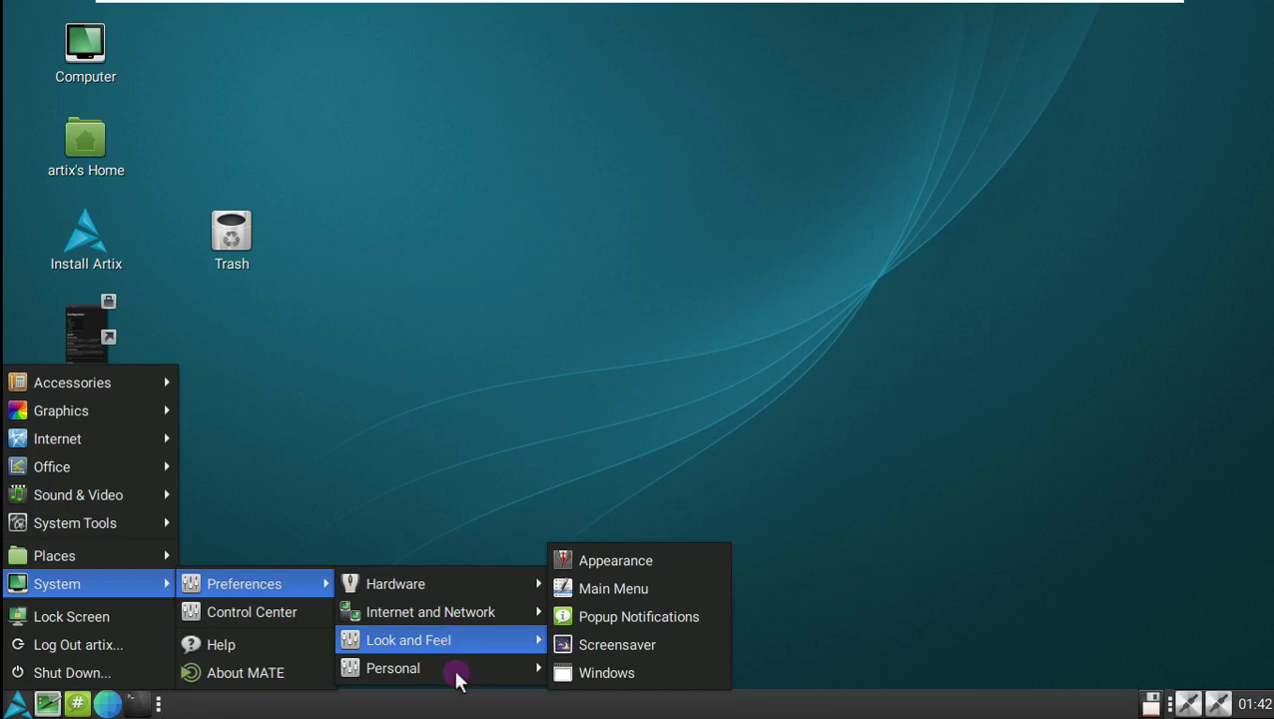
{"action": "mouse_move", "coordinate": [458, 678]}
Step: Open the Appearance preferences, look at the background and theme choices, and apply the BlueMenta theme
{"action": "left_click", "coordinate": [611, 565]}
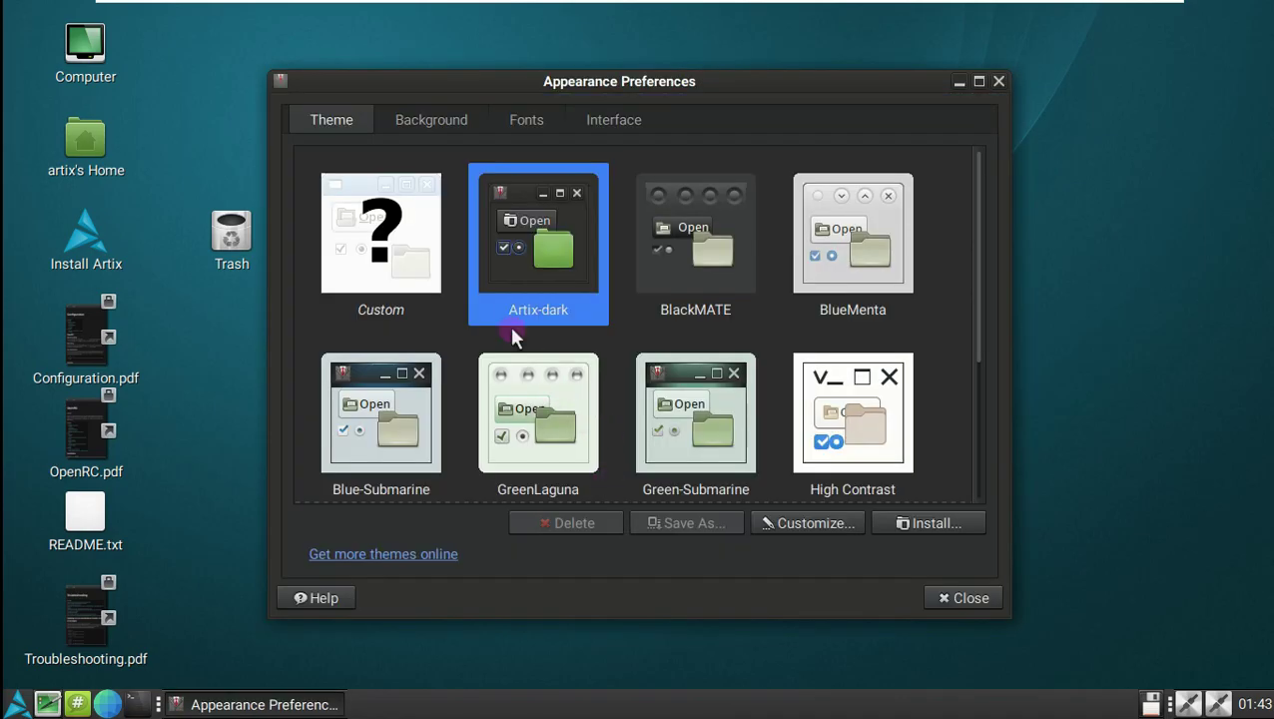
{"action": "left_click", "coordinate": [430, 118]}
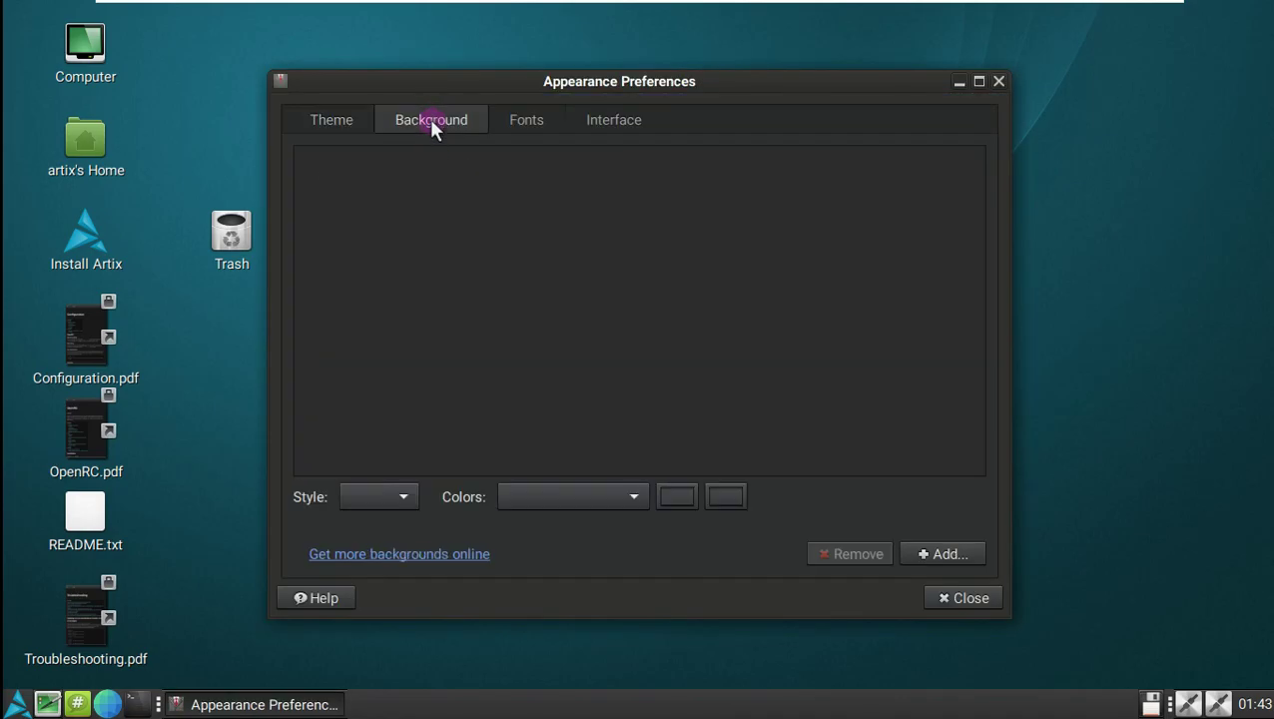
{"action": "left_click", "coordinate": [332, 119]}
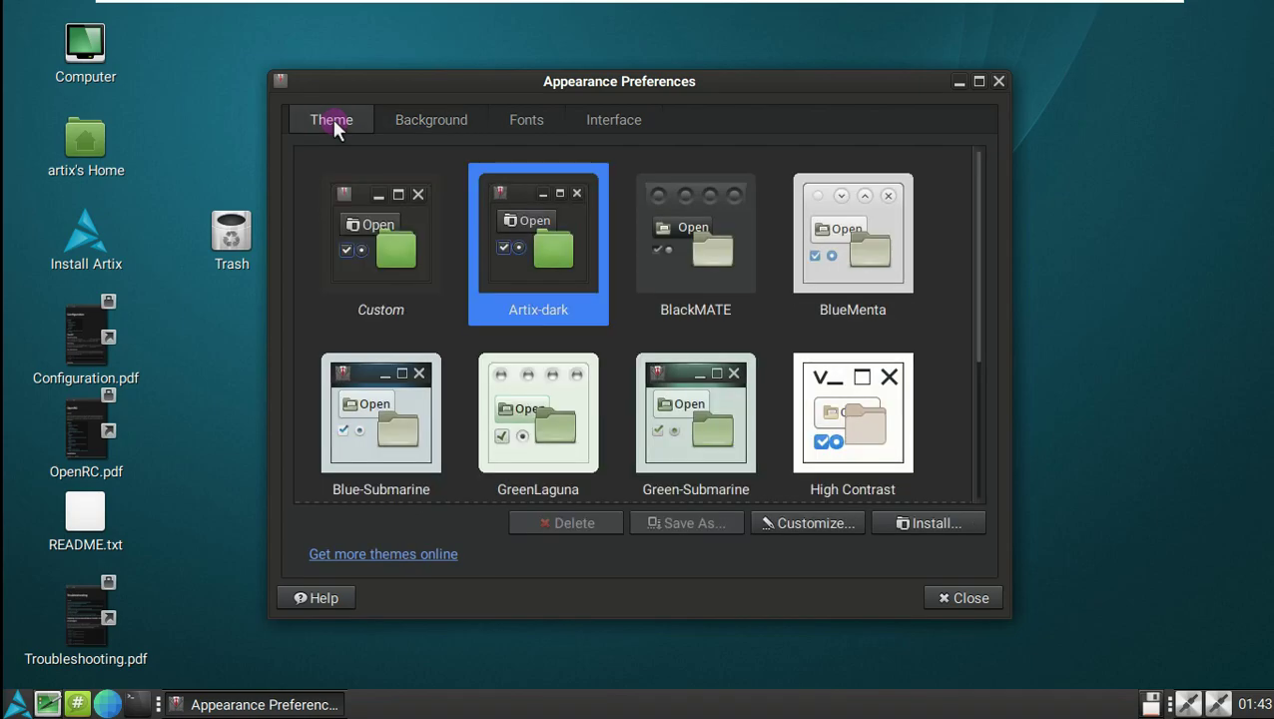
{"action": "left_click", "coordinate": [850, 249]}
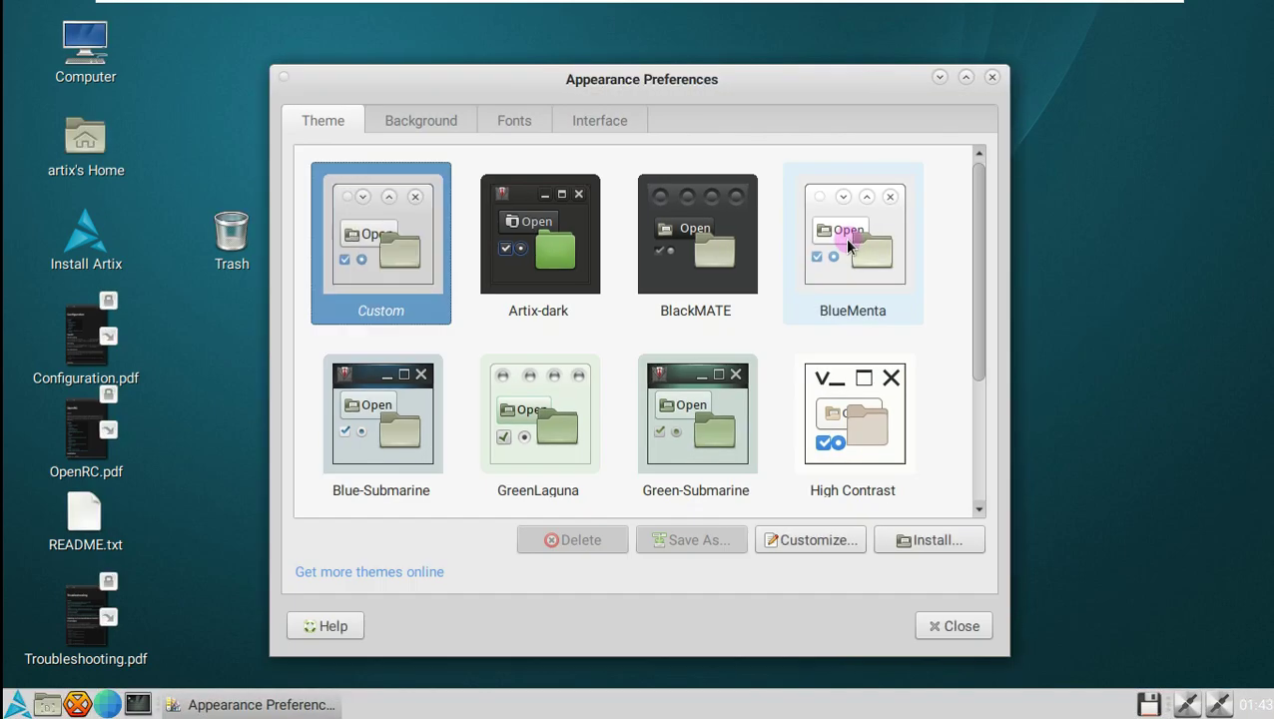
Step: Change the desktop background to the close-up picture of the orange-red flower
{"action": "left_click", "coordinate": [440, 121]}
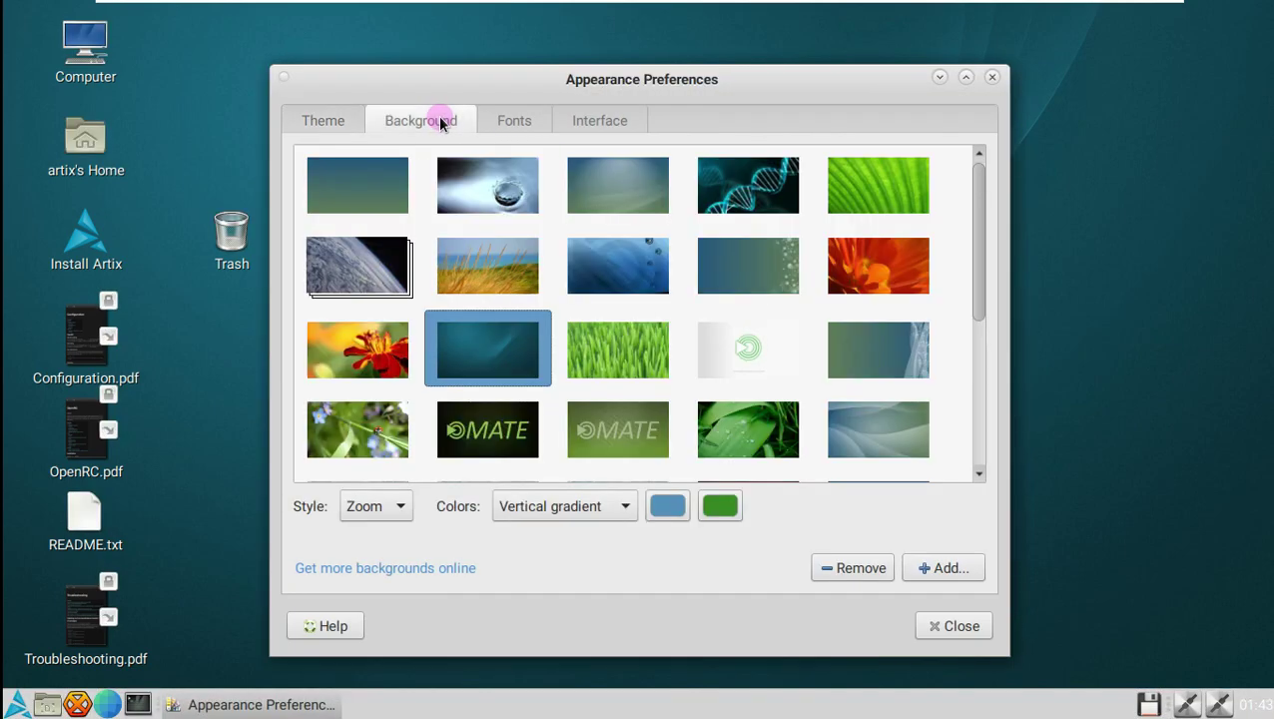
{"action": "left_click", "coordinate": [591, 204]}
{"action": "left_click", "coordinate": [854, 283]}
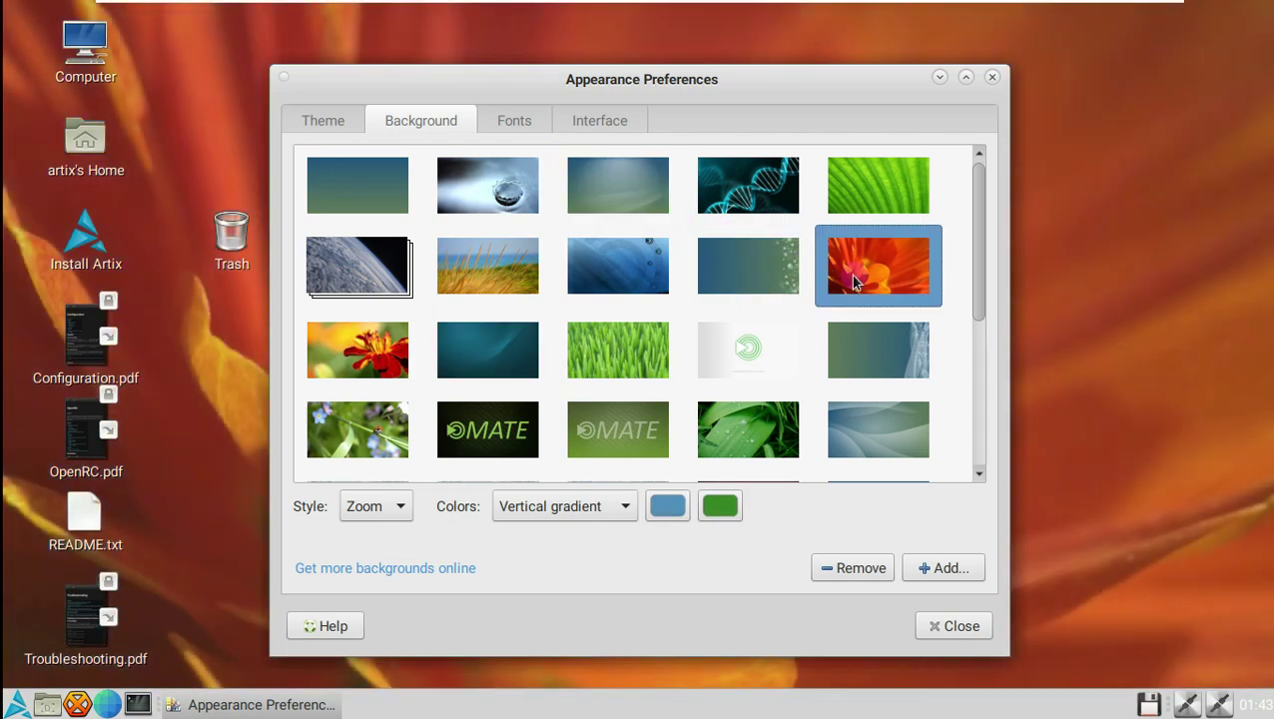
Step: Review the interface and font settings in the Appearance preferences, and close them
{"action": "left_click", "coordinate": [611, 123]}
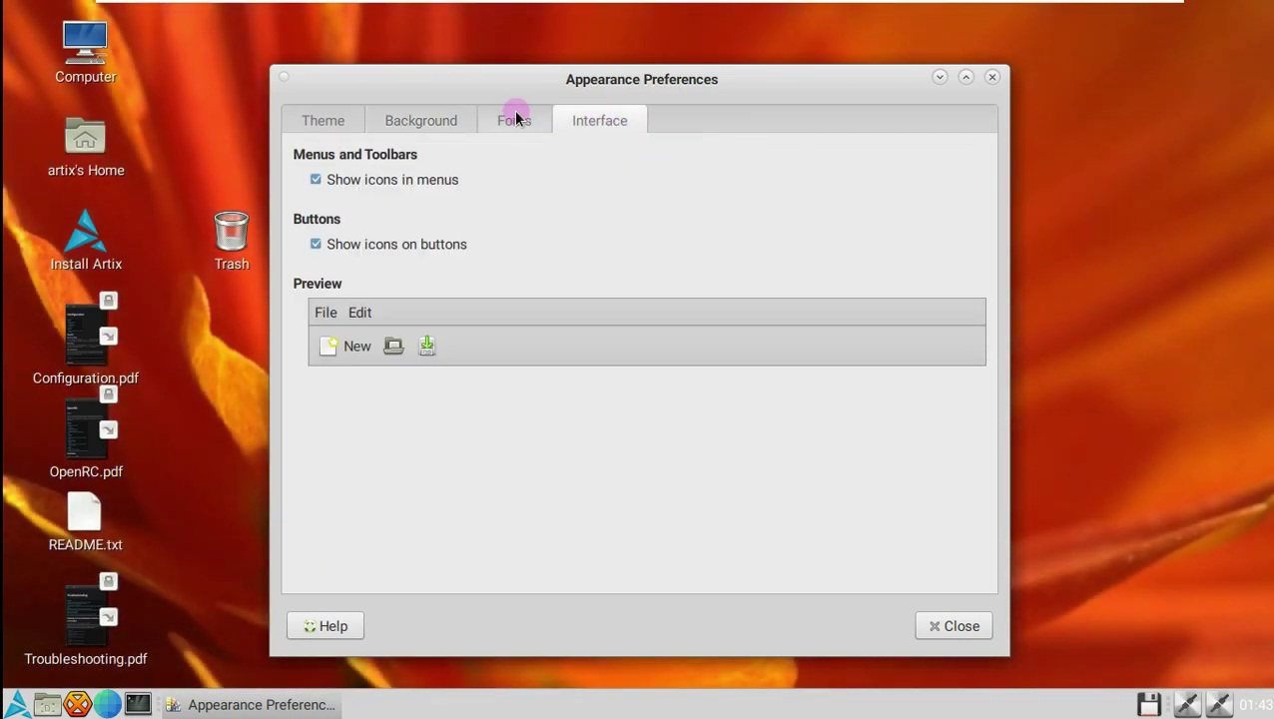
{"action": "left_click", "coordinate": [515, 119]}
{"action": "left_click", "coordinate": [991, 78]}
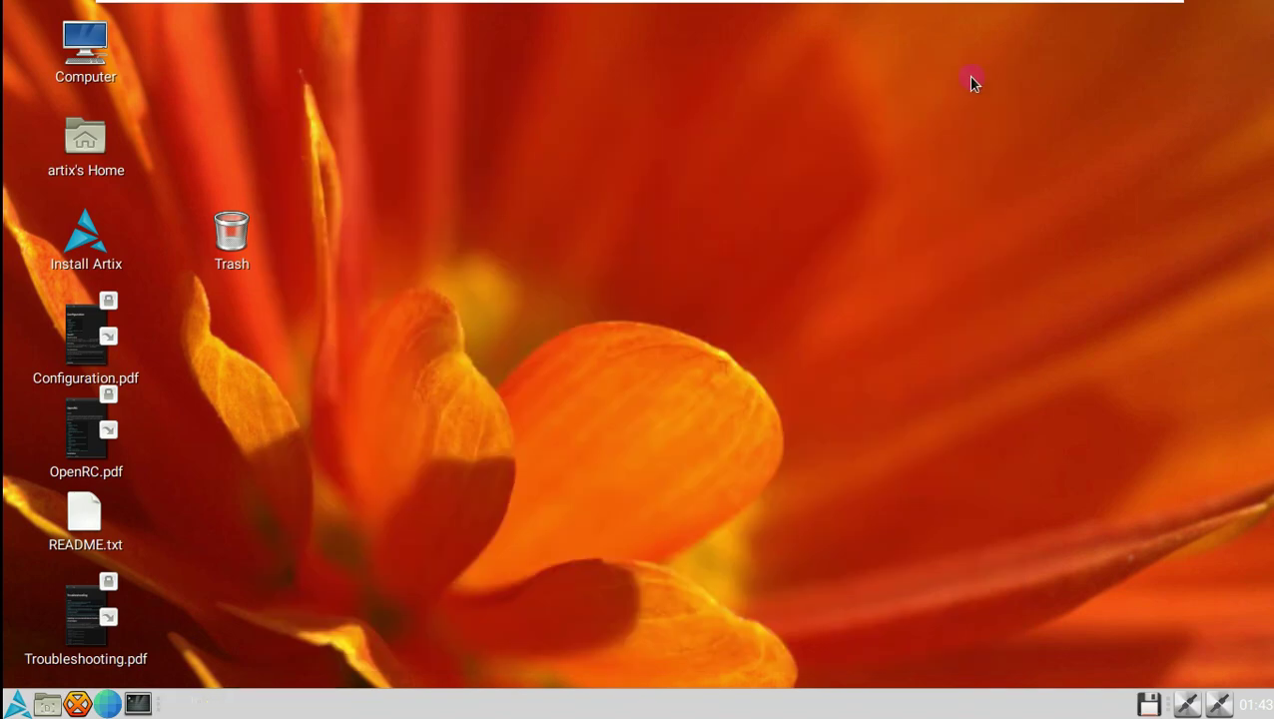
Step: Open MATE Terminal and run uname and uname -a to show the system information
{"action": "left_click", "coordinate": [18, 704]}
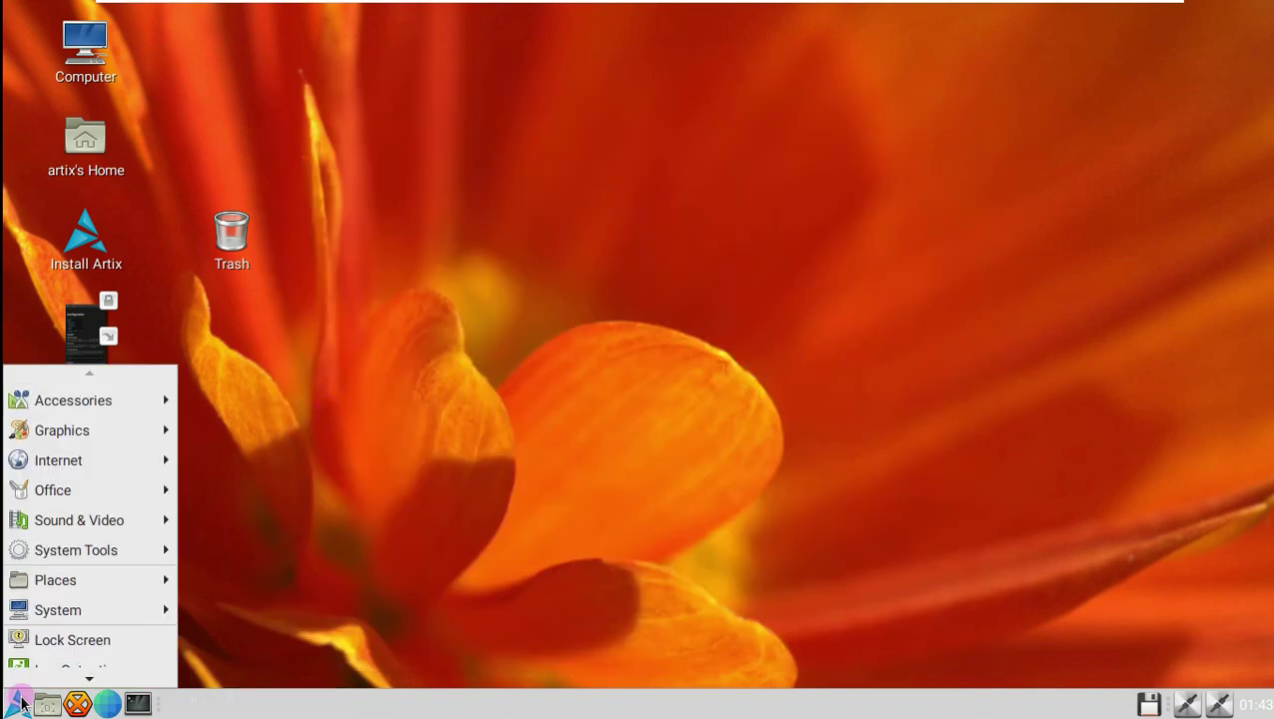
{"action": "mouse_move", "coordinate": [115, 539]}
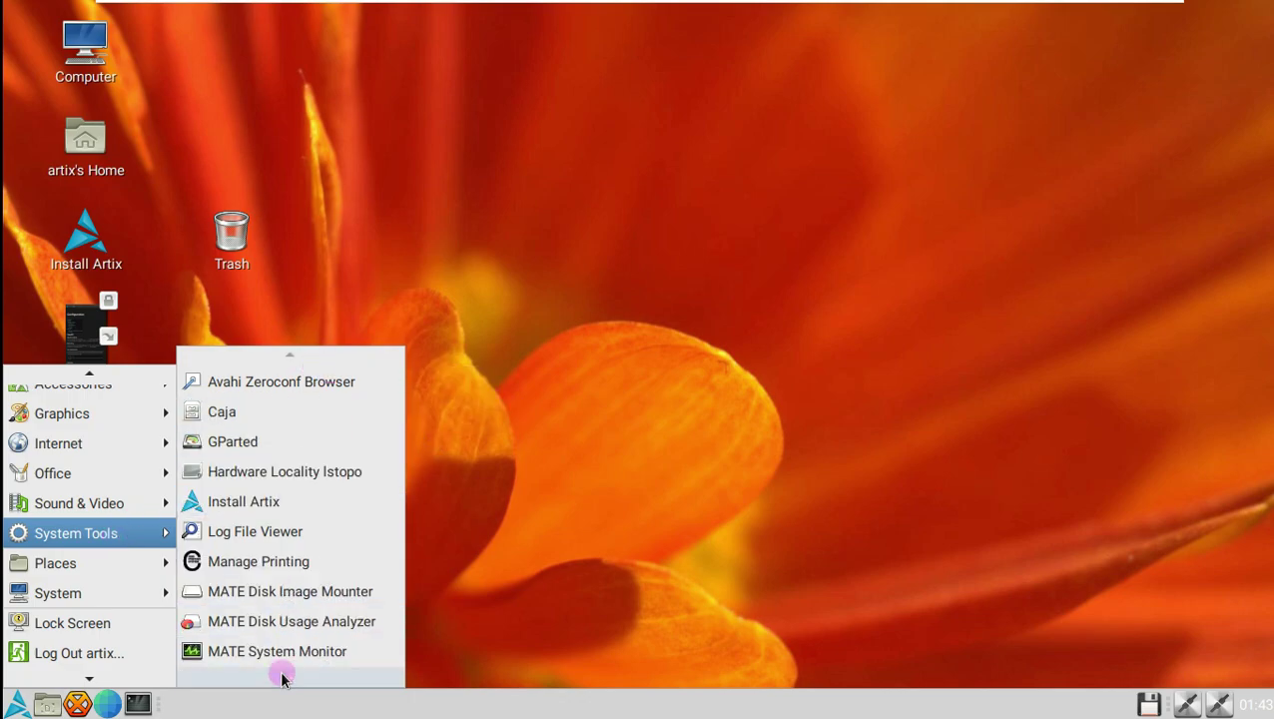
{"action": "mouse_move", "coordinate": [280, 677]}
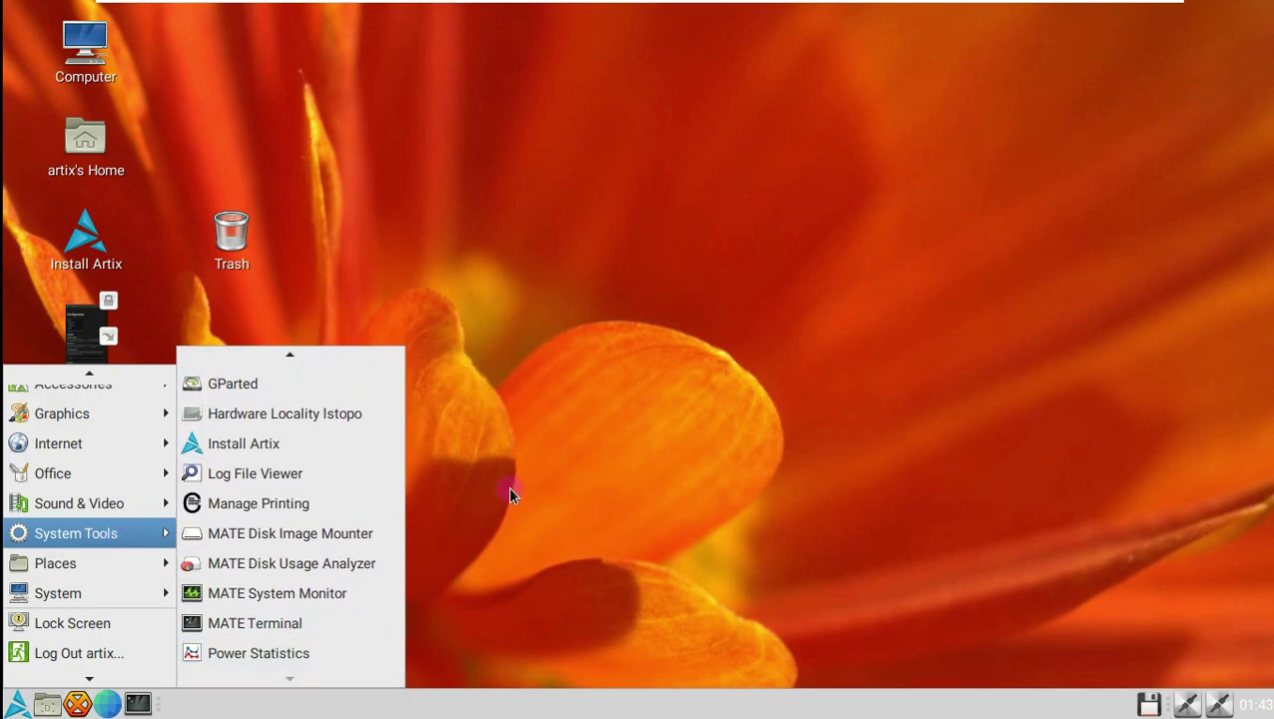
{"action": "left_click", "coordinate": [355, 621]}
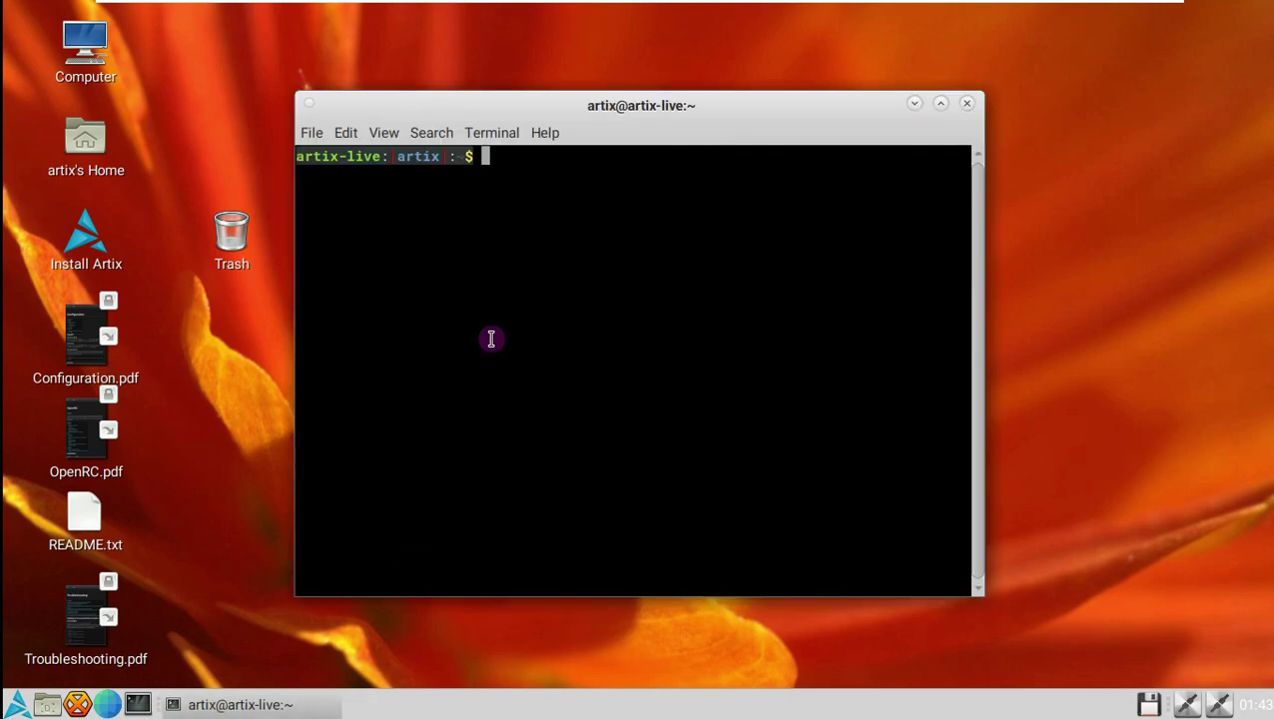
{"action": "type", "text": "uname"}
{"action": "key", "text": "Return"}
{"action": "type", "text": "u"}
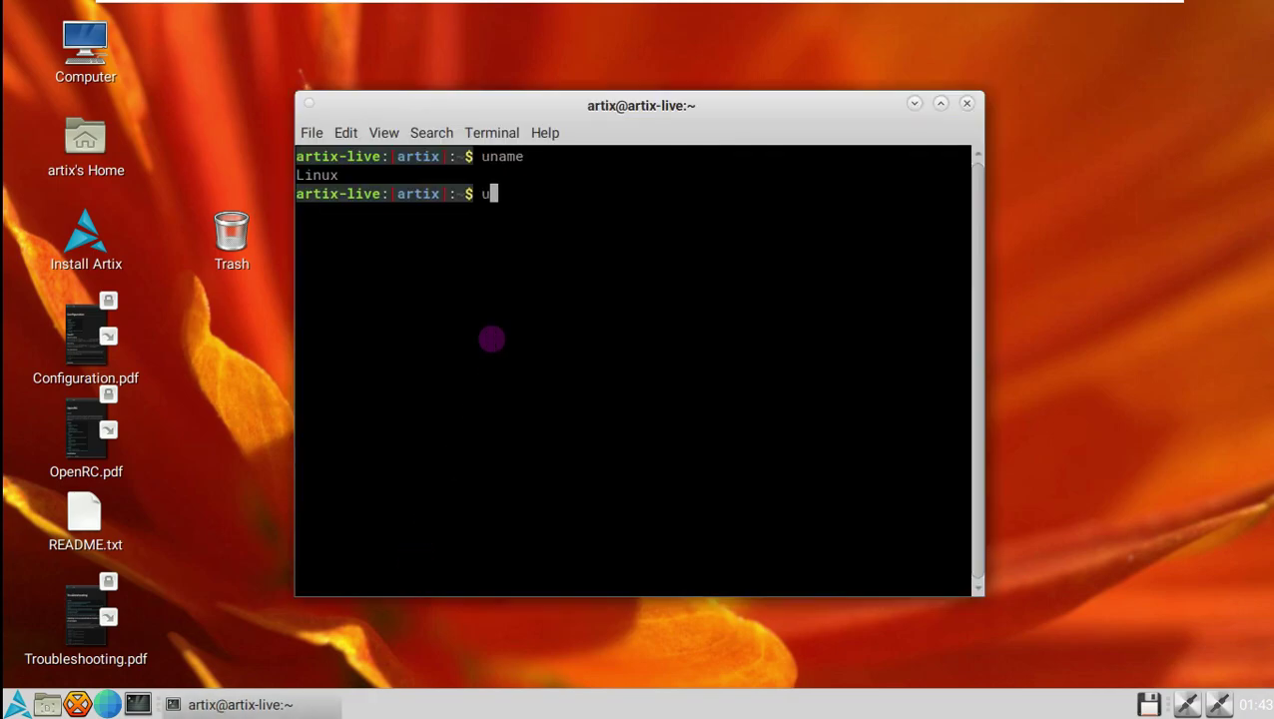
{"action": "type", "text": "name -a"}
{"action": "key", "text": "Return"}
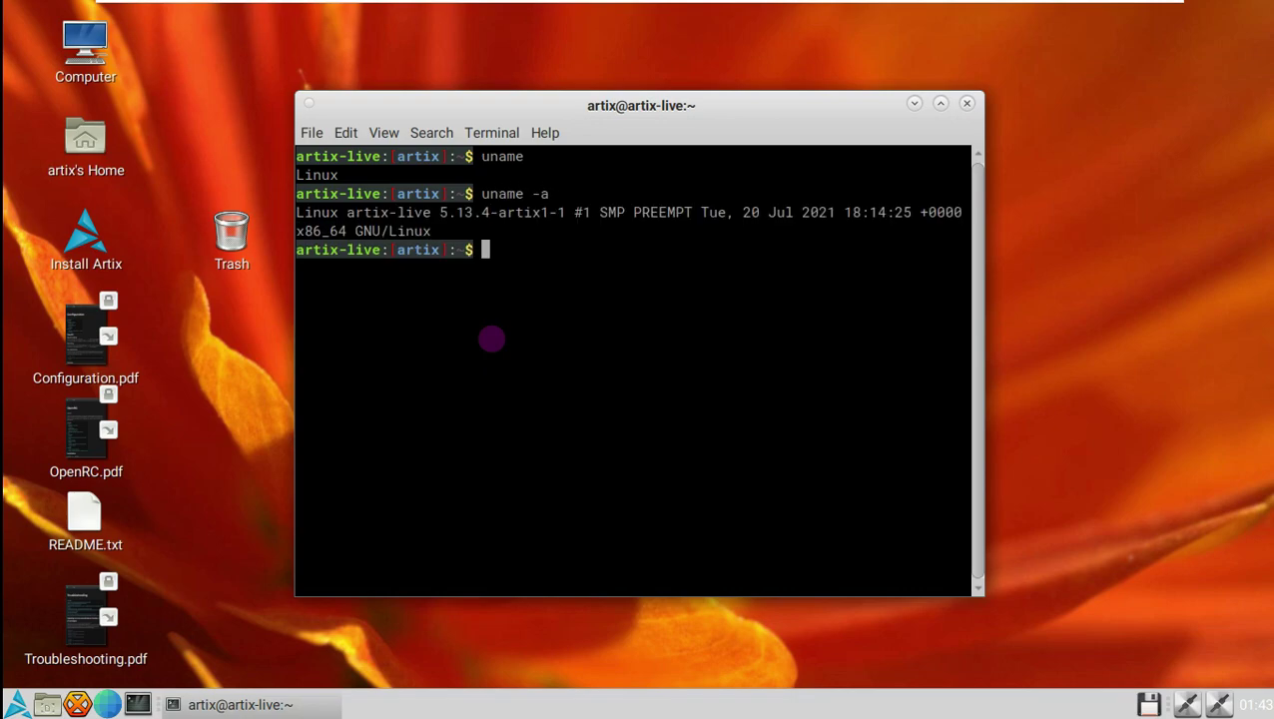
Step: Query the kernel release, kernel name and kernel version with uname -r, uname -s and uname -v
{"action": "type", "text": "uname -r"}
{"action": "key", "text": "Return"}
{"action": "type", "text": "uname "}
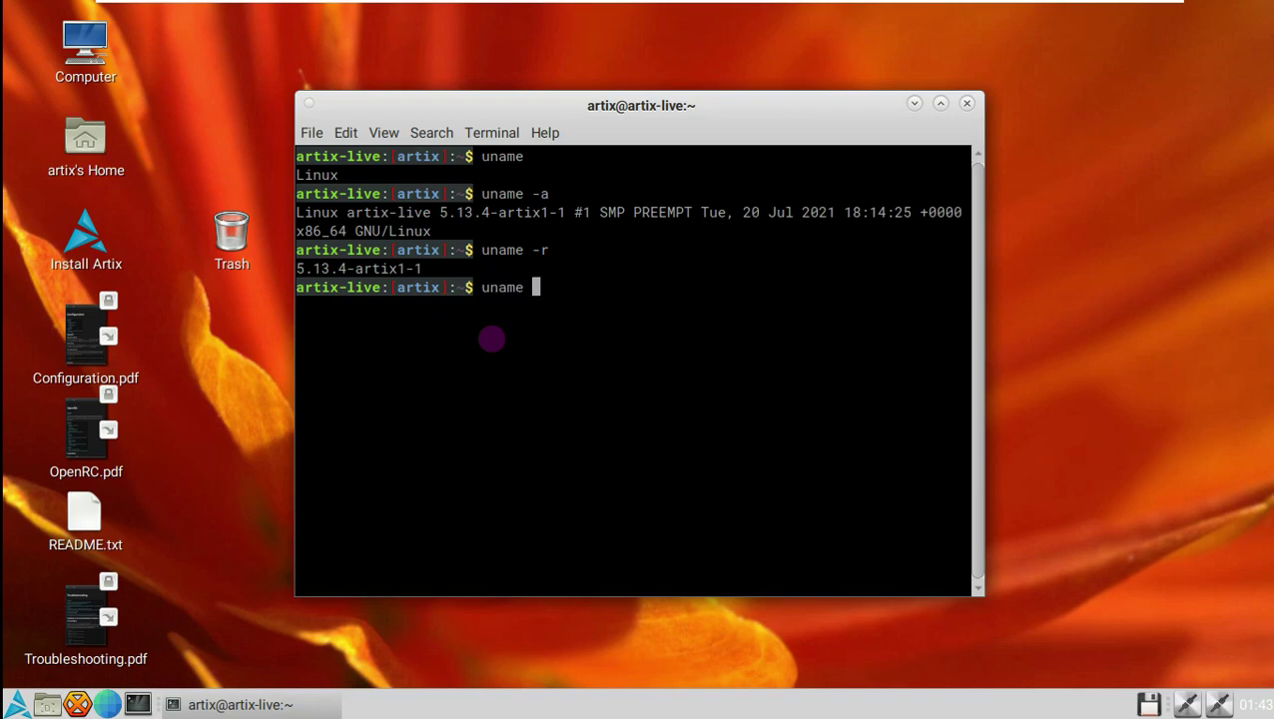
{"action": "type", "text": "-s"}
{"action": "key", "text": "Return"}
{"action": "type", "text": "una"}
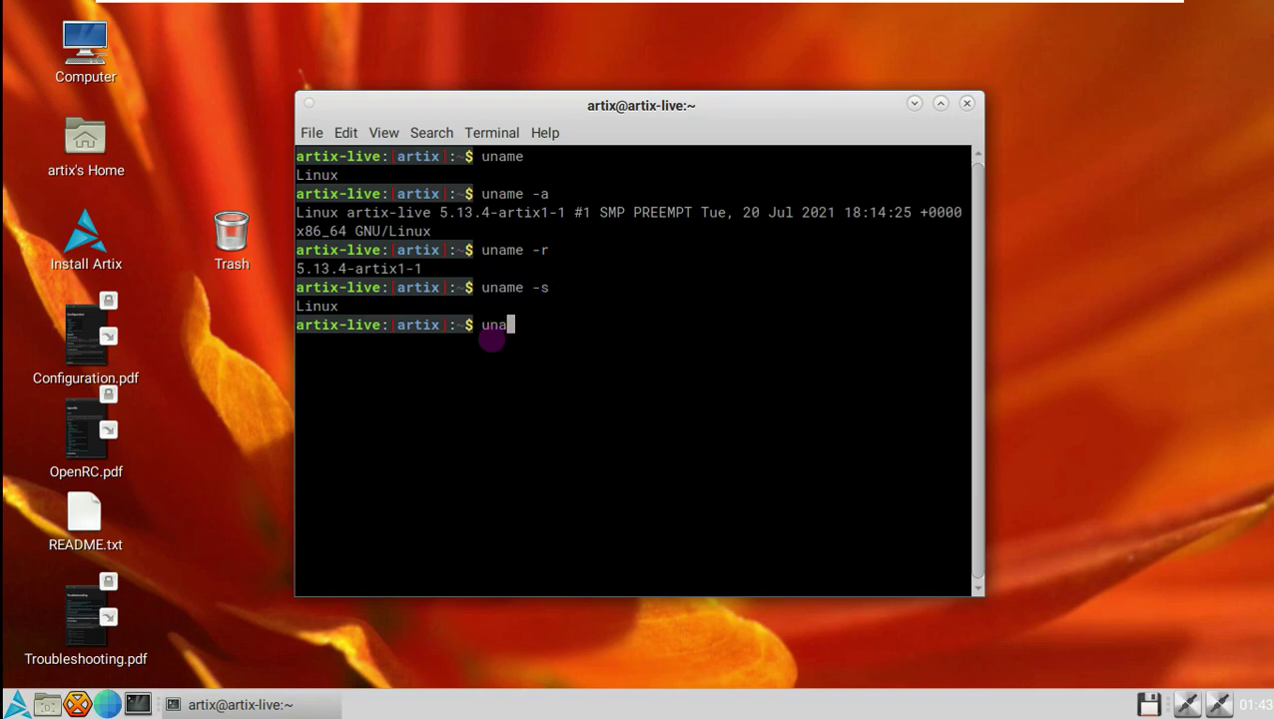
{"action": "type", "text": "me -v"}
{"action": "key", "text": "Return"}
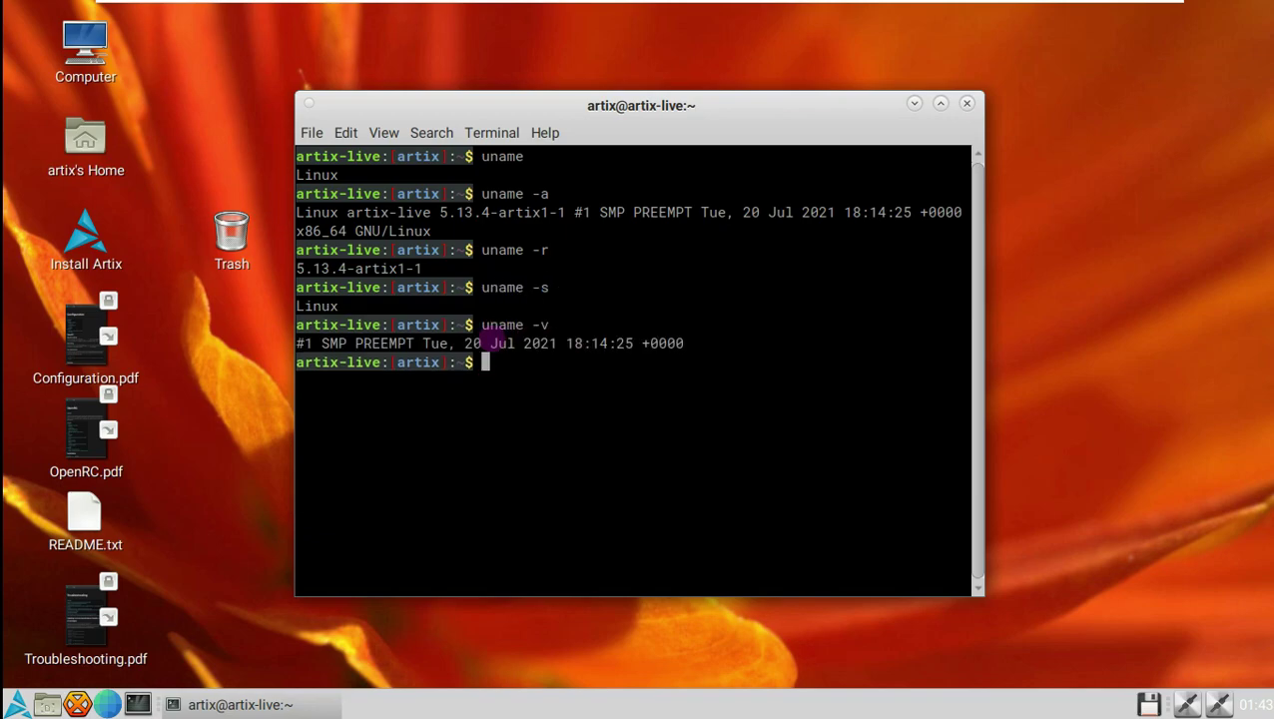
Step: Query the hardware platform, operating system and network node name with uname -i, uname -o and uname -n
{"action": "type", "text": "uname -i"}
{"action": "key", "text": "Return"}
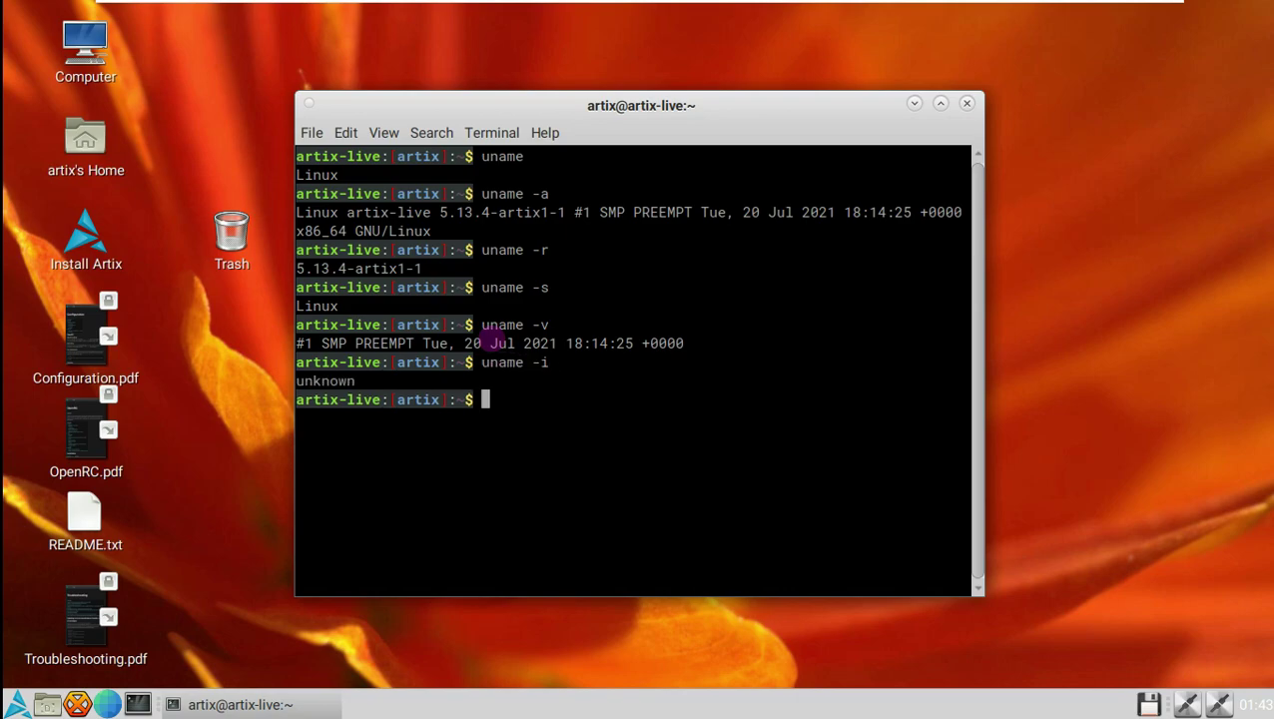
{"action": "type", "text": "uname -o"}
{"action": "key", "text": "Return"}
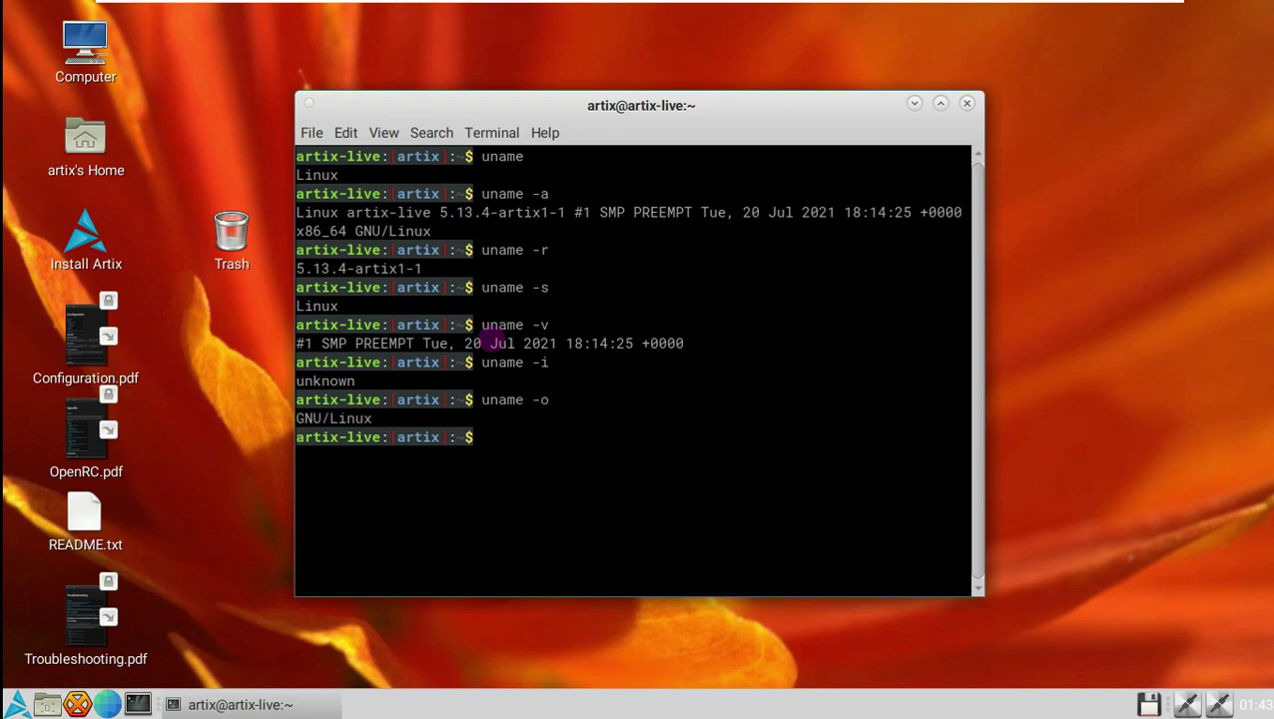
{"action": "type", "text": "uname -n"}
{"action": "key", "text": "Return"}
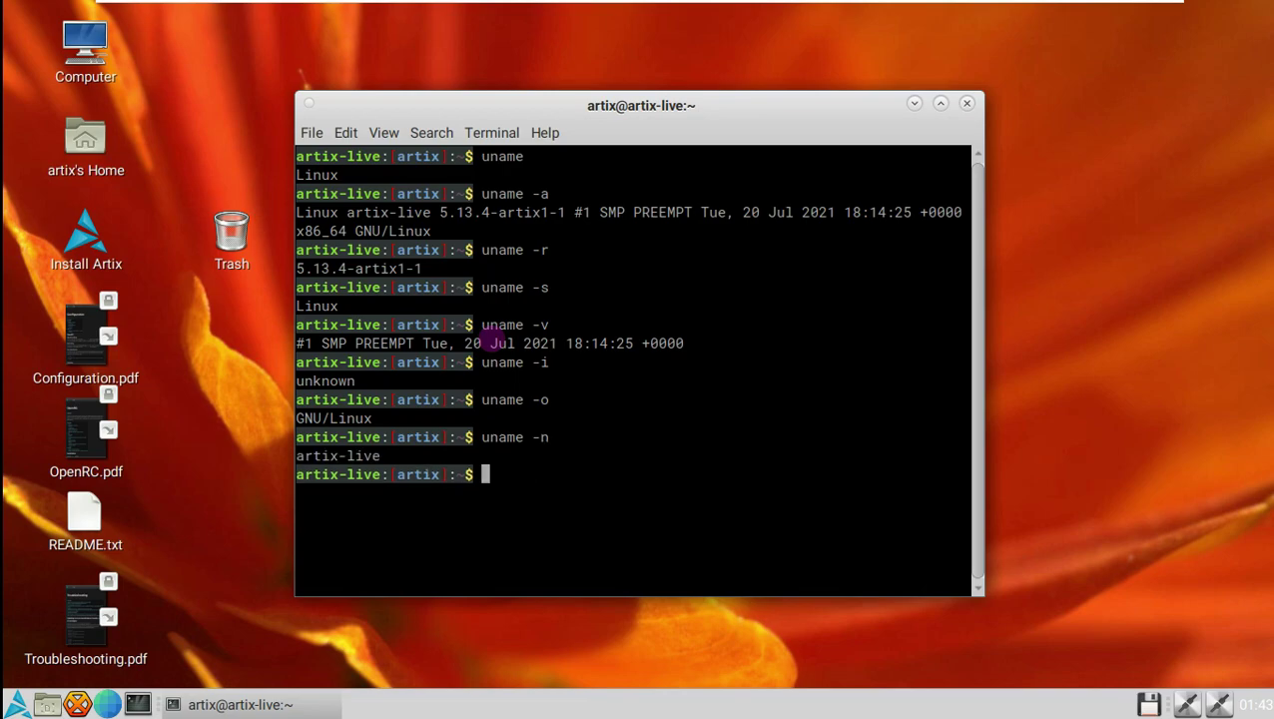
Step: Close the terminal session with the exit command
{"action": "type", "text": "exiitt"}
{"action": "key", "text": "Return"}
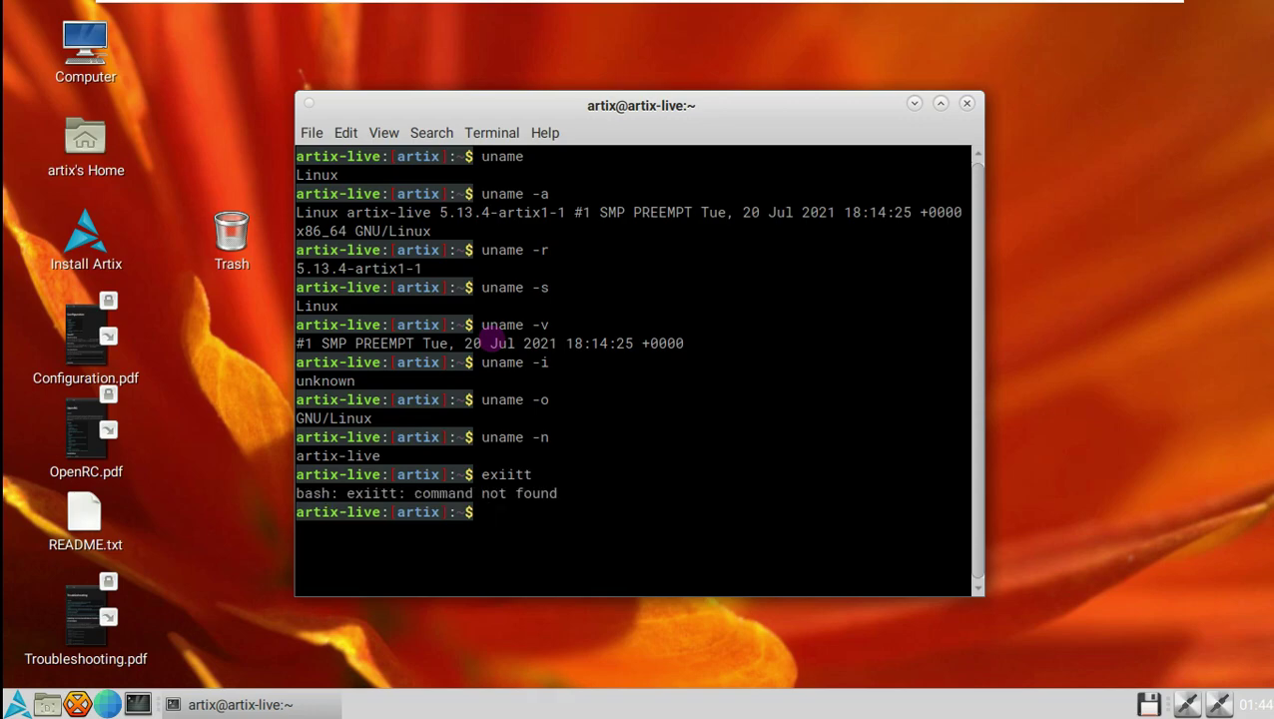
{"action": "type", "text": "exit"}
{"action": "key", "text": "Return"}
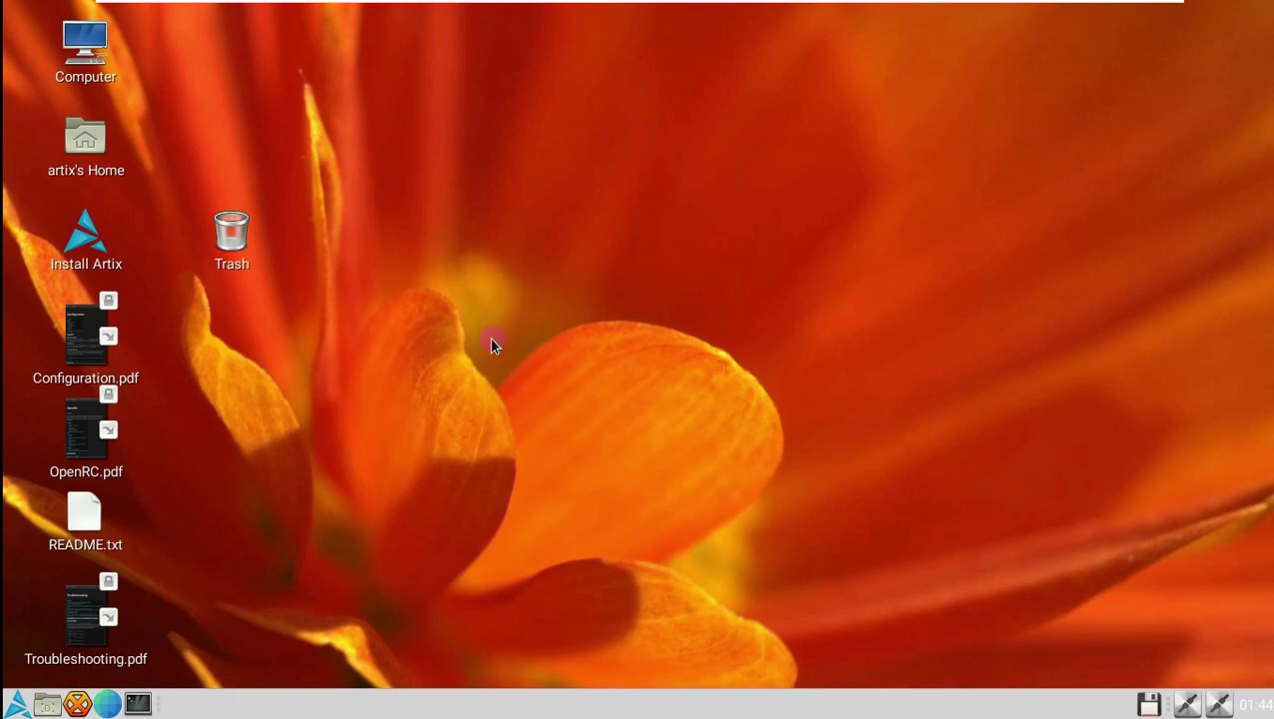
Step: Open the web browser and review the Artix Linux Download page down to the stable ISO images
{"action": "left_click", "coordinate": [108, 705]}
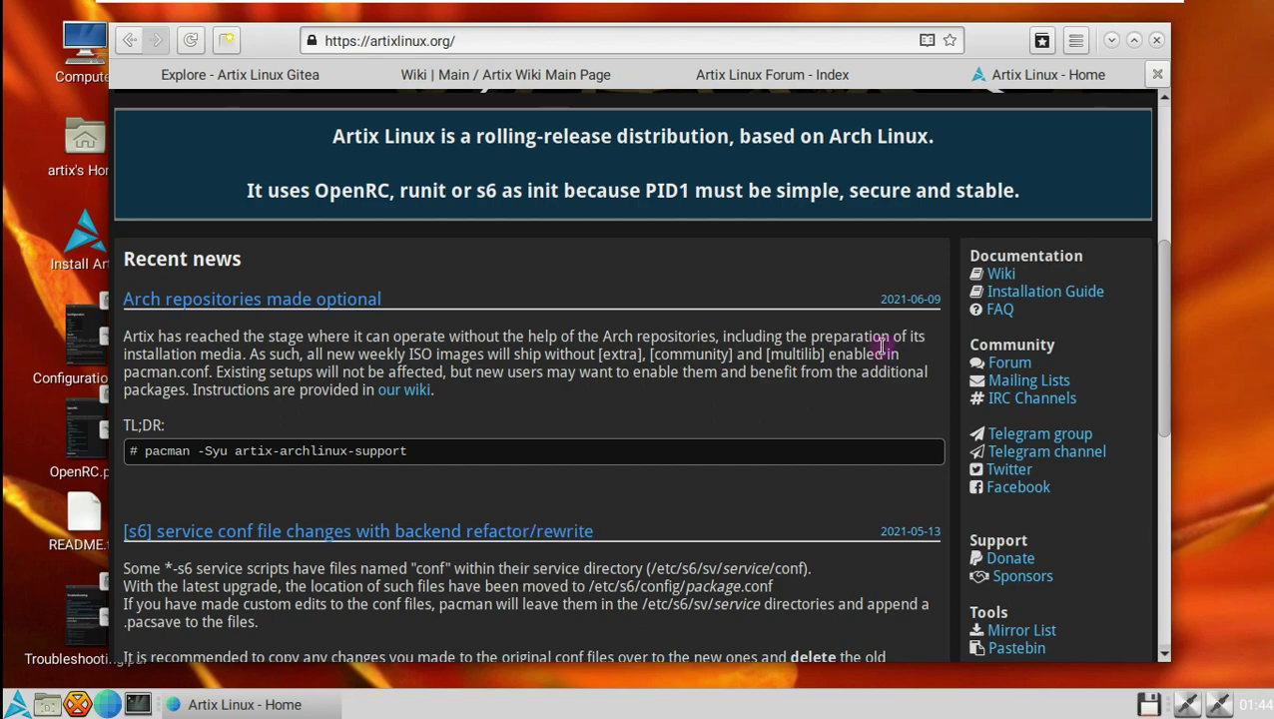
{"action": "scroll", "coordinate": [533, 283], "scroll_direction": "up", "scroll_amount": 5}
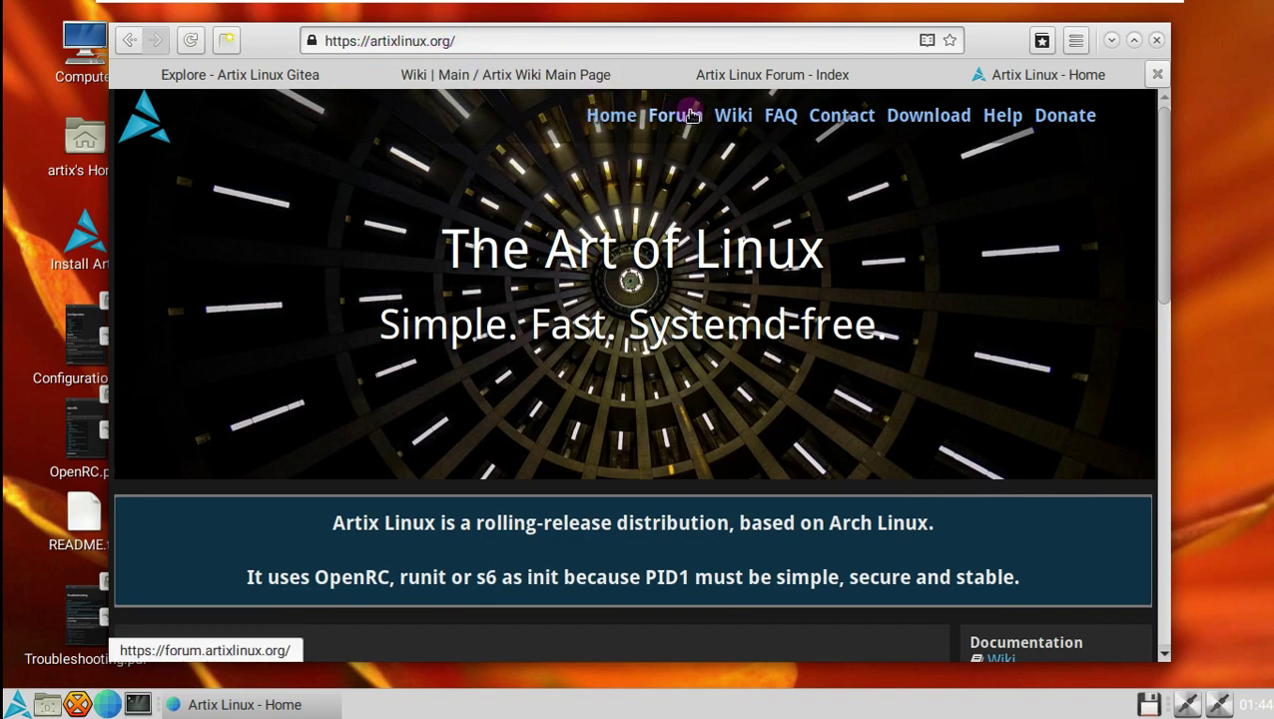
{"action": "left_click", "coordinate": [927, 120]}
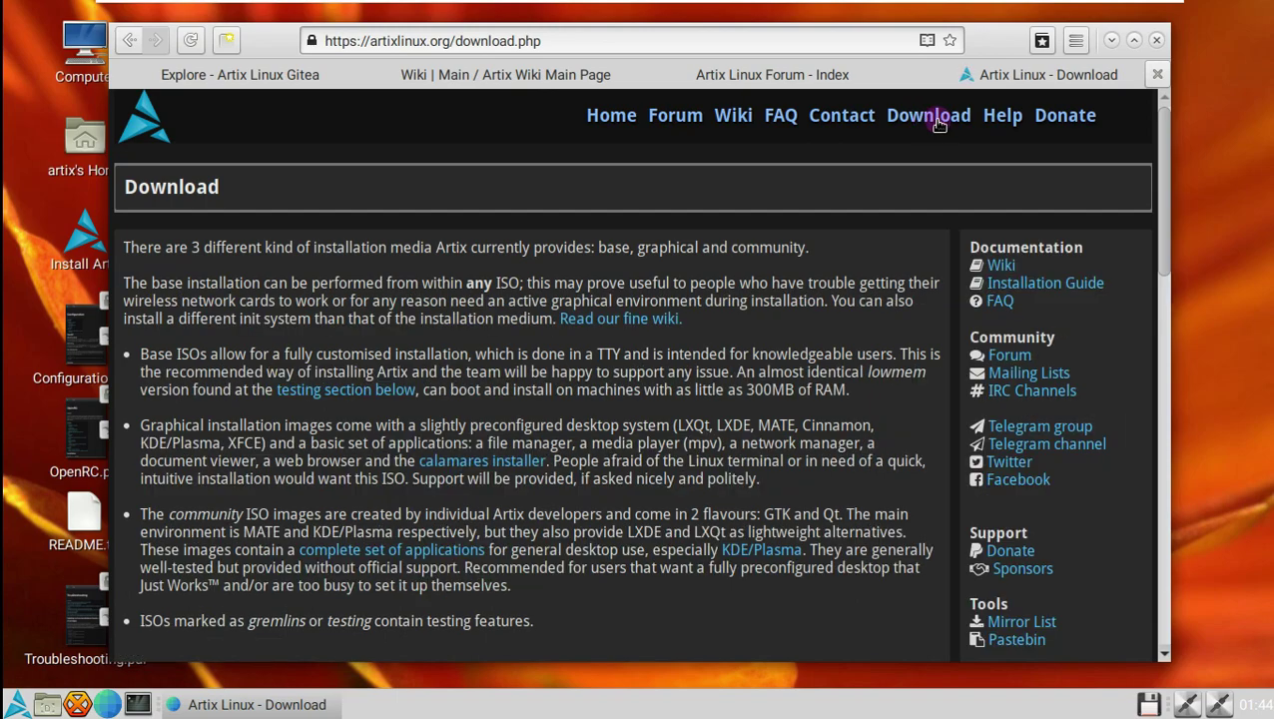
{"action": "scroll", "coordinate": [547, 272], "scroll_direction": "down", "scroll_amount": 5}
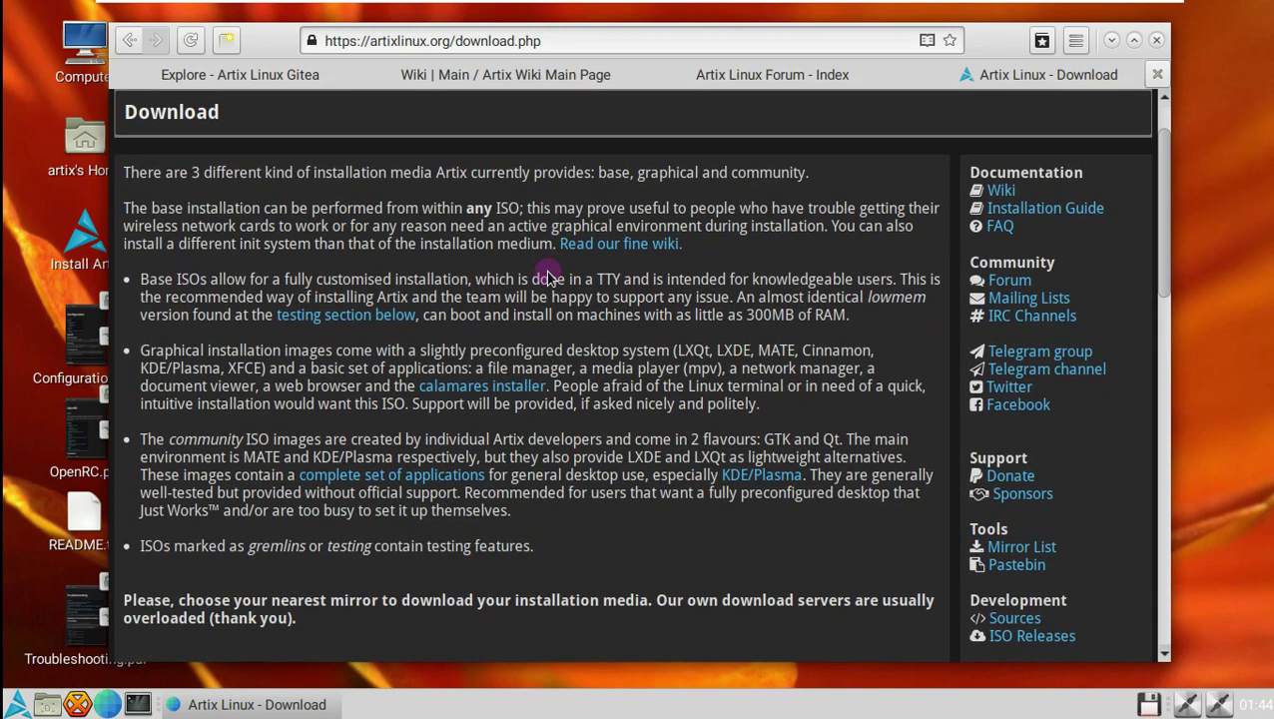
{"action": "scroll", "coordinate": [547, 272], "scroll_direction": "down", "scroll_amount": 3}
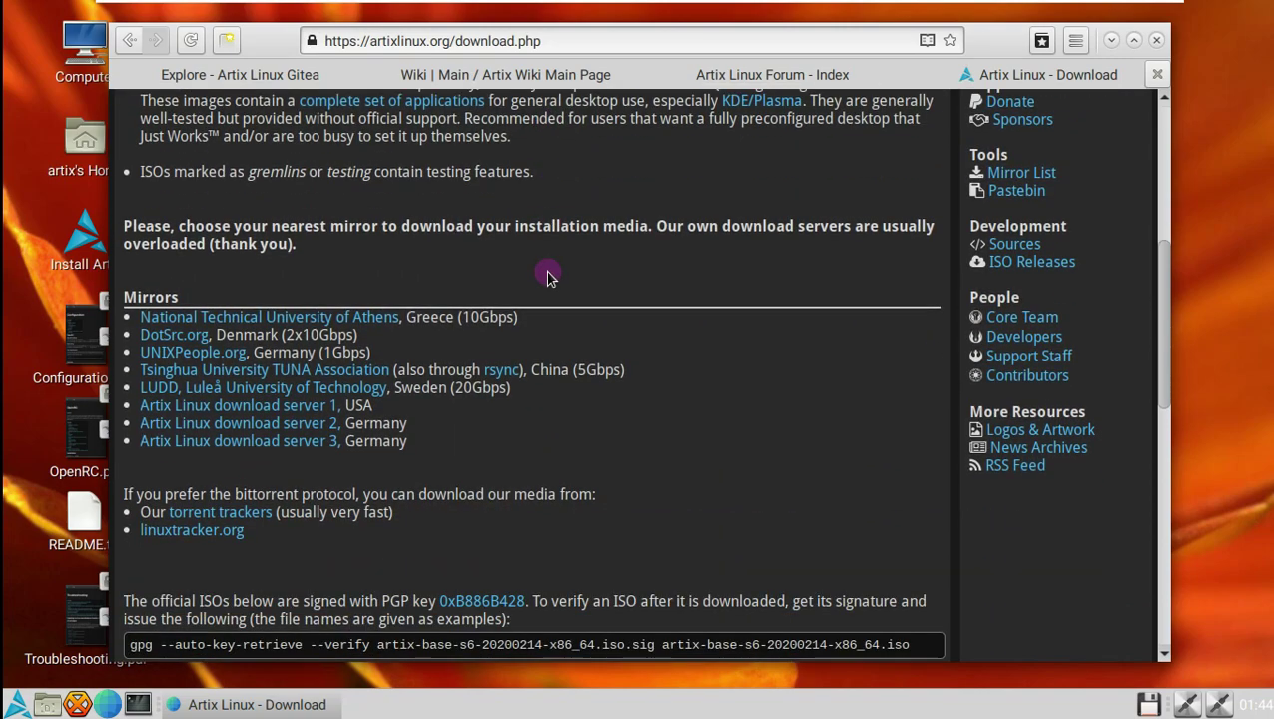
{"action": "scroll", "coordinate": [547, 271], "scroll_direction": "down", "scroll_amount": 6}
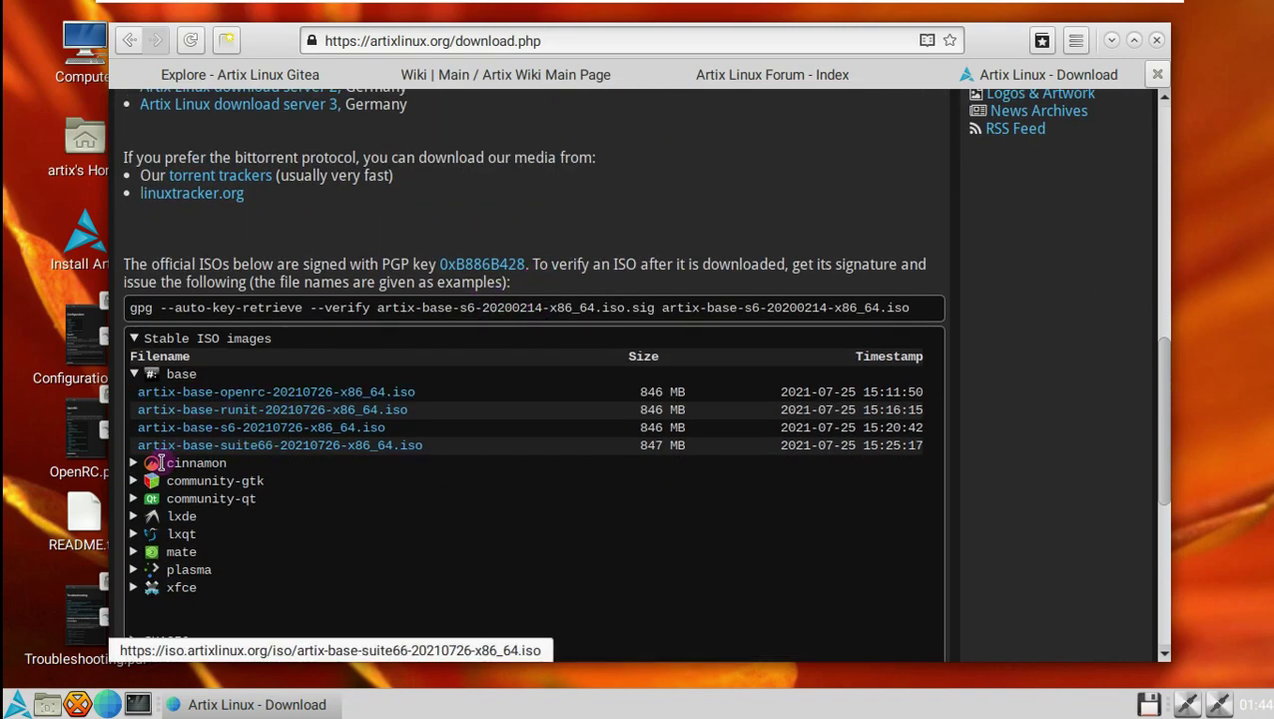
Step: Expand the cinnamon and mate groups in the stable ISO images list to view their files
{"action": "scroll", "coordinate": [136, 442], "scroll_direction": "down", "scroll_amount": 1}
{"action": "left_click", "coordinate": [133, 427]}
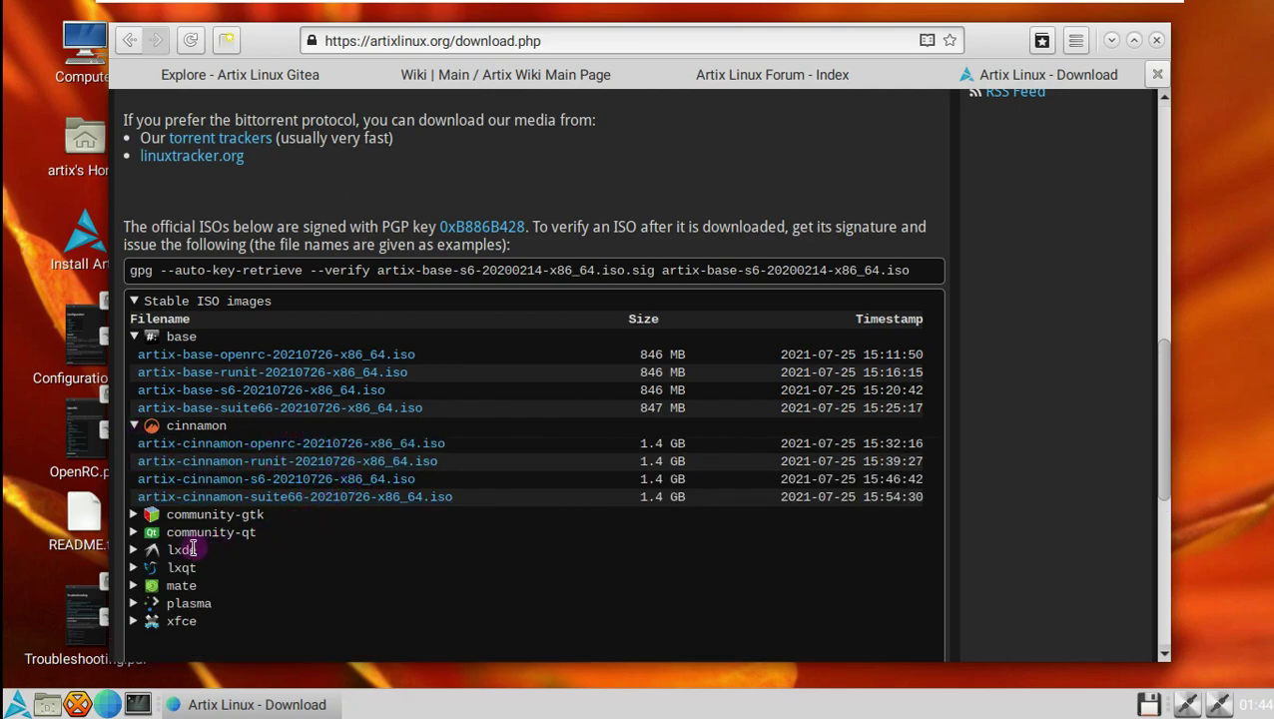
{"action": "left_click", "coordinate": [133, 587]}
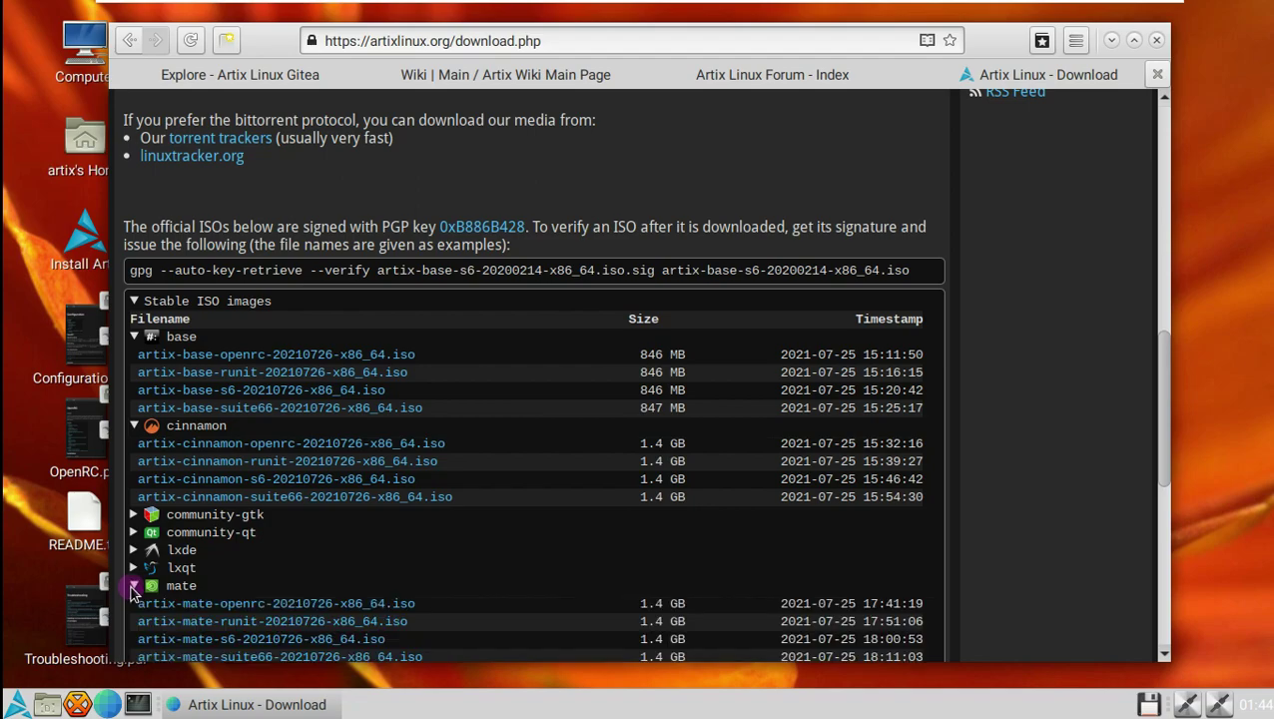
{"action": "scroll", "coordinate": [257, 512], "scroll_direction": "down", "scroll_amount": 2}
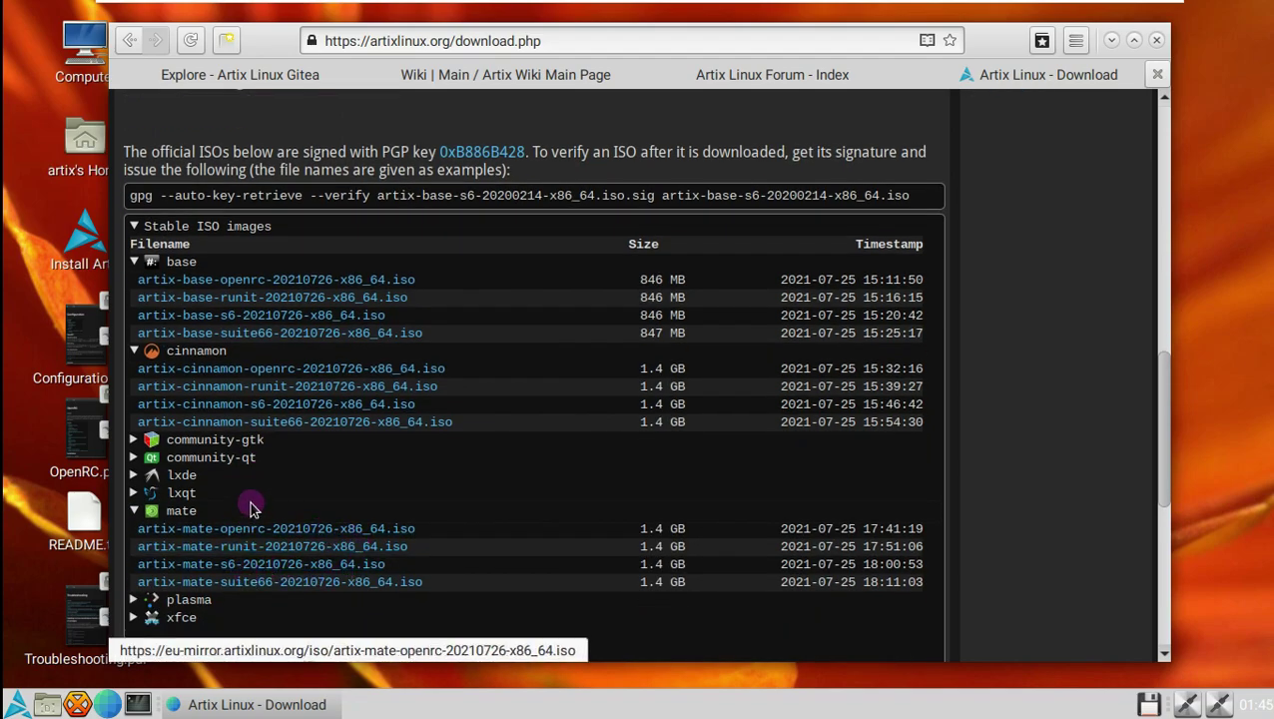
Step: Start downloading artix-mate-openrc-20210726-x86_64.iso, and cancel the download after checking its progress
{"action": "left_click", "coordinate": [300, 530]}
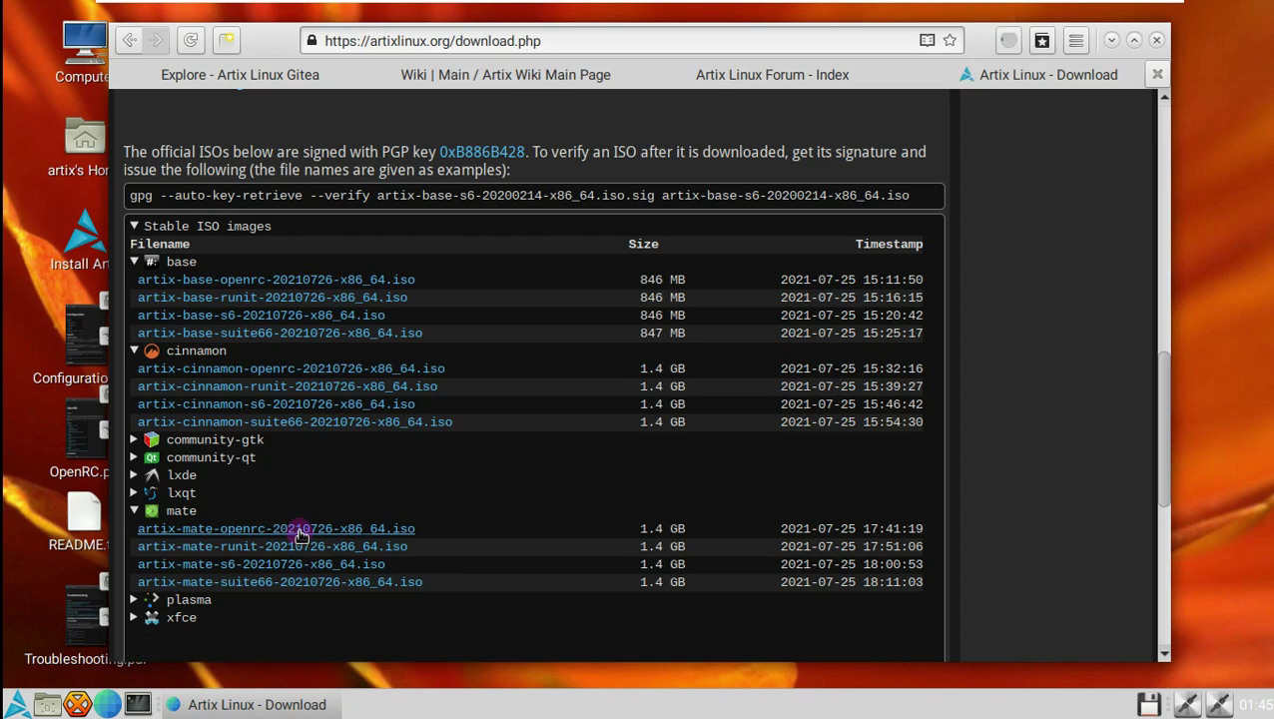
{"action": "left_click", "coordinate": [1005, 42]}
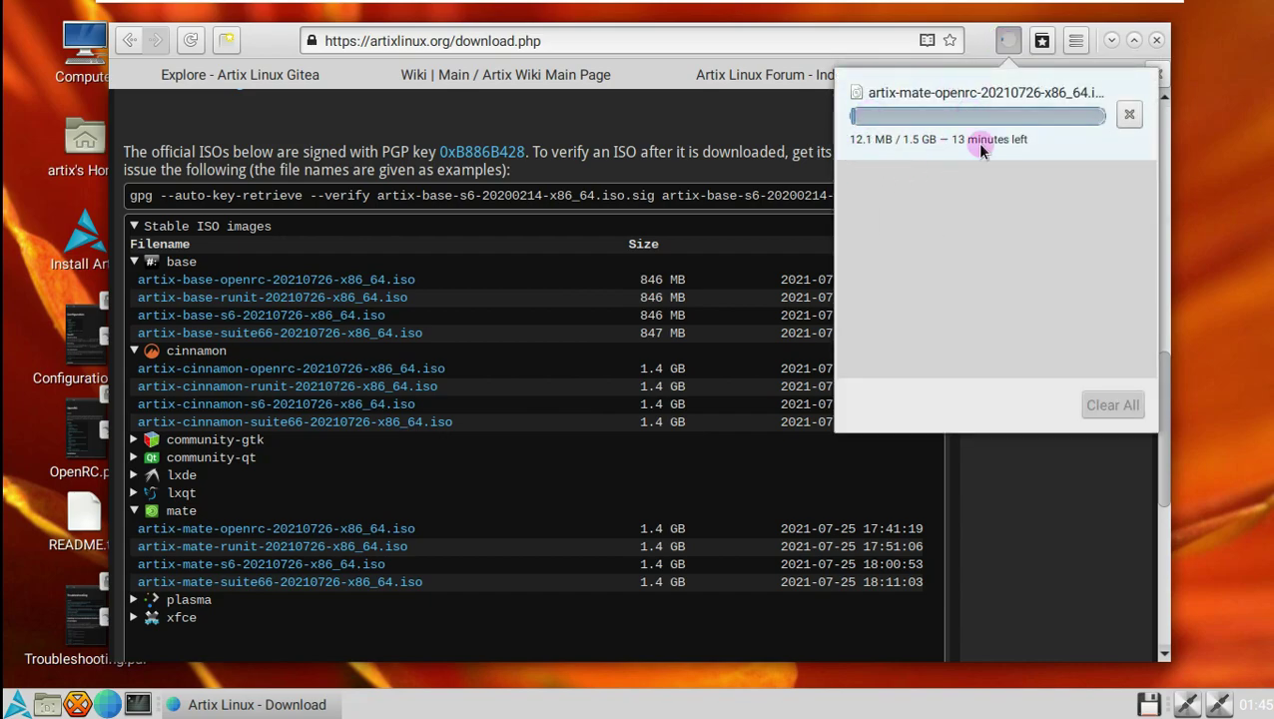
{"action": "left_click", "coordinate": [1127, 113]}
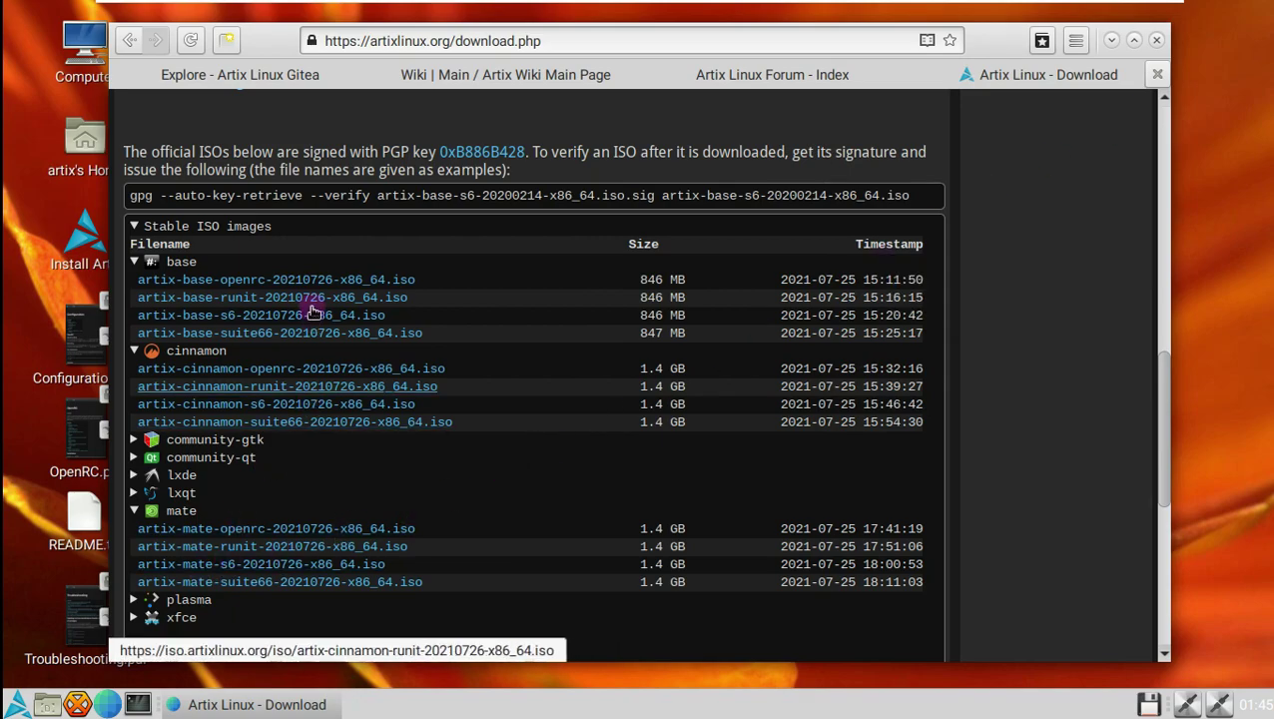
Step: Collapse the cinnamon group, and look at the ISO files in the community-gtk and lxde groups
{"action": "left_click", "coordinate": [135, 352]}
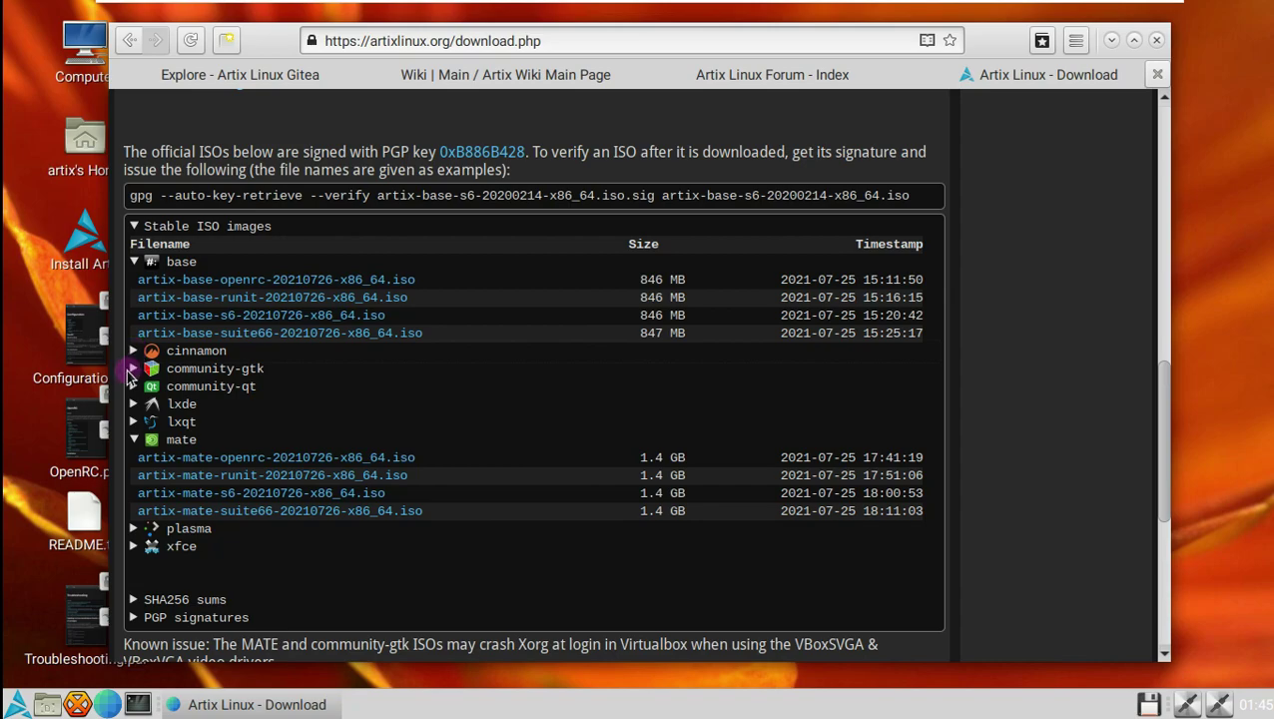
{"action": "left_click", "coordinate": [134, 369]}
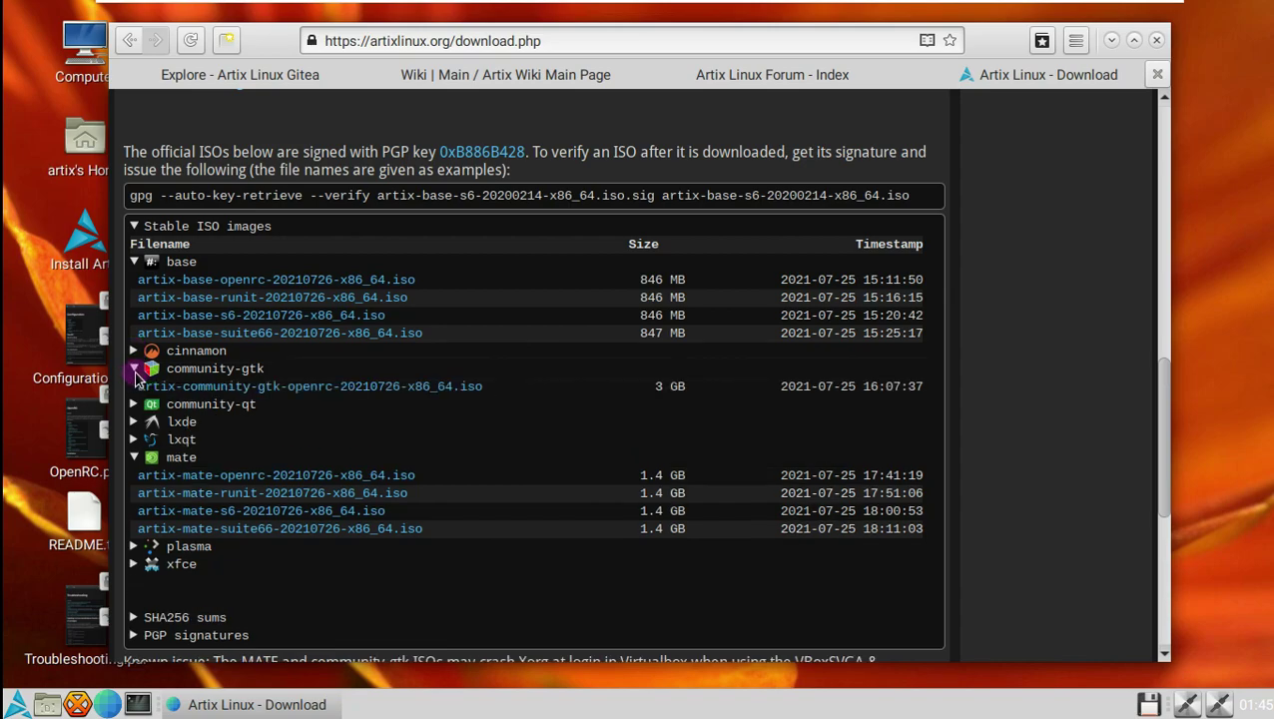
{"action": "left_click", "coordinate": [135, 370]}
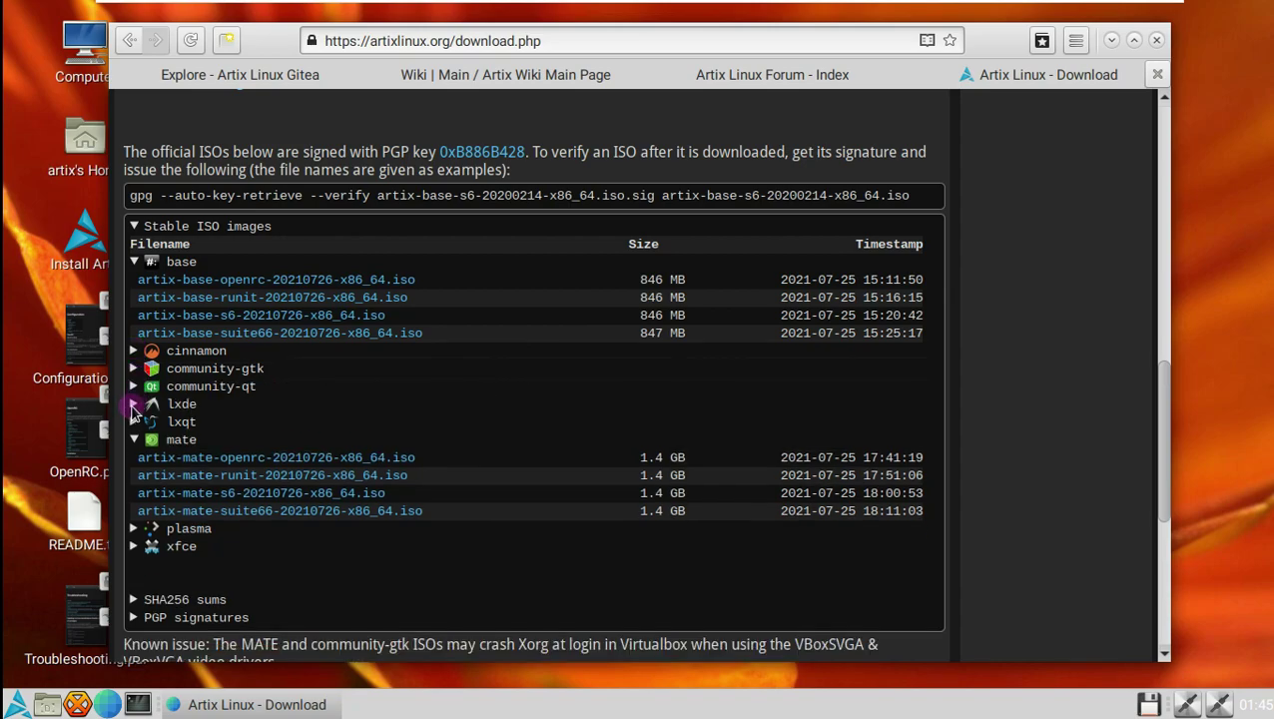
{"action": "left_click", "coordinate": [134, 405]}
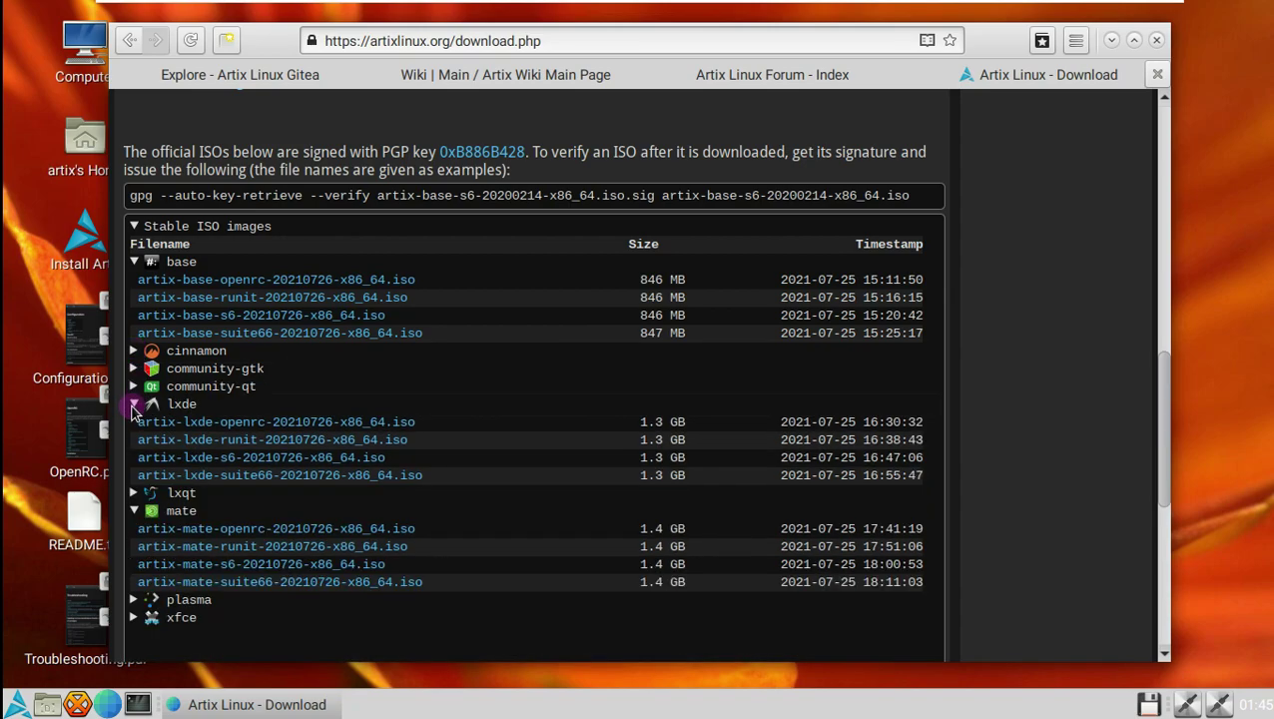
Step: Go to the web address youtube.com/Runboxing
{"action": "left_click", "coordinate": [510, 42]}
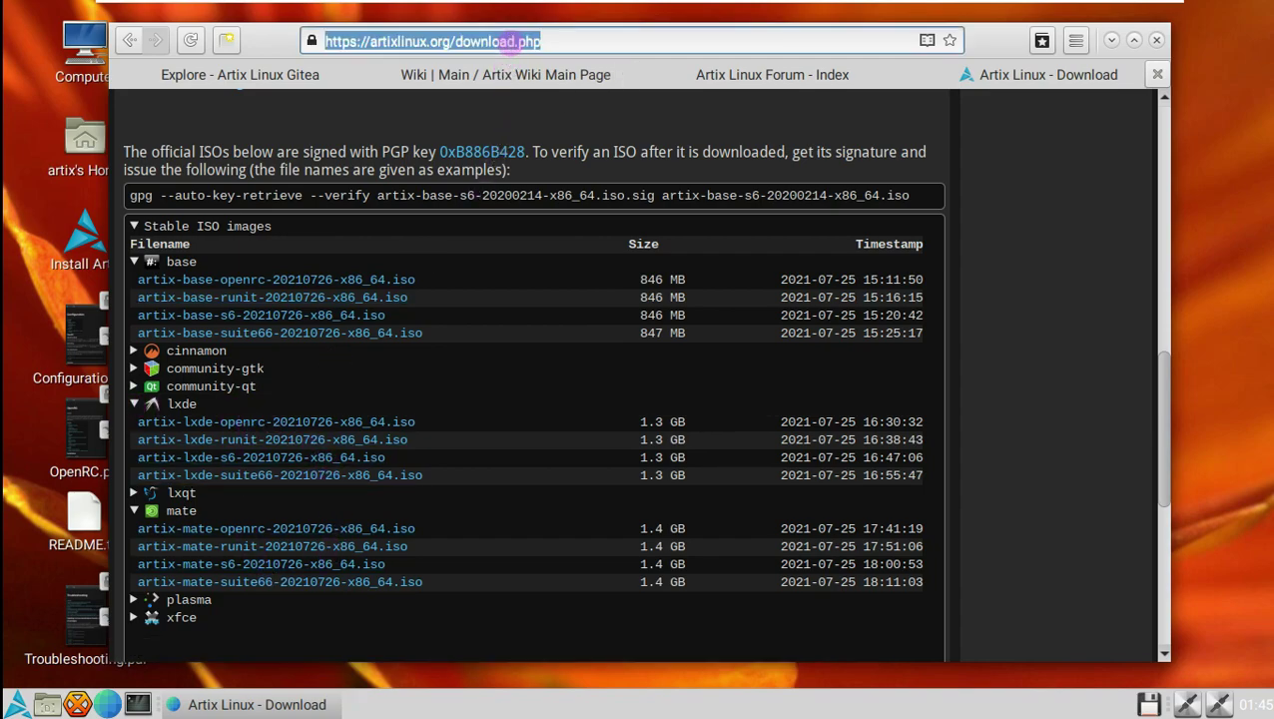
{"action": "type", "text": "youtube"}
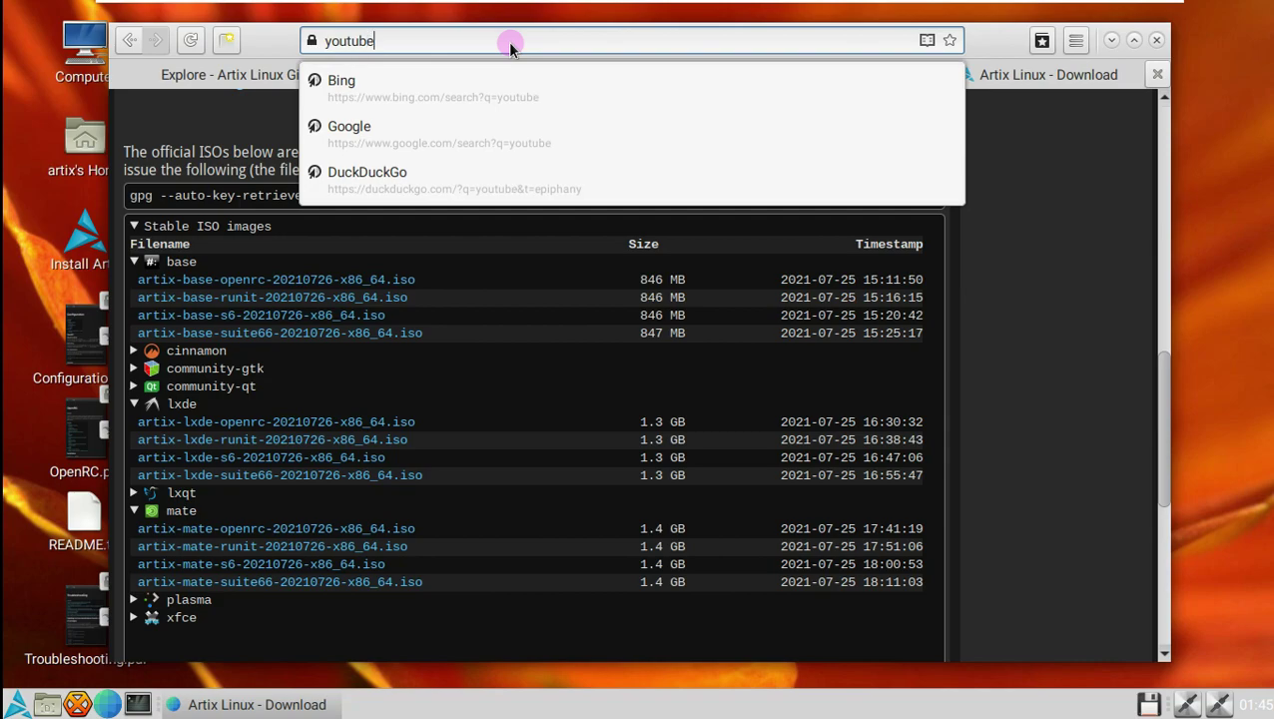
{"action": "type", "text": ".com/"}
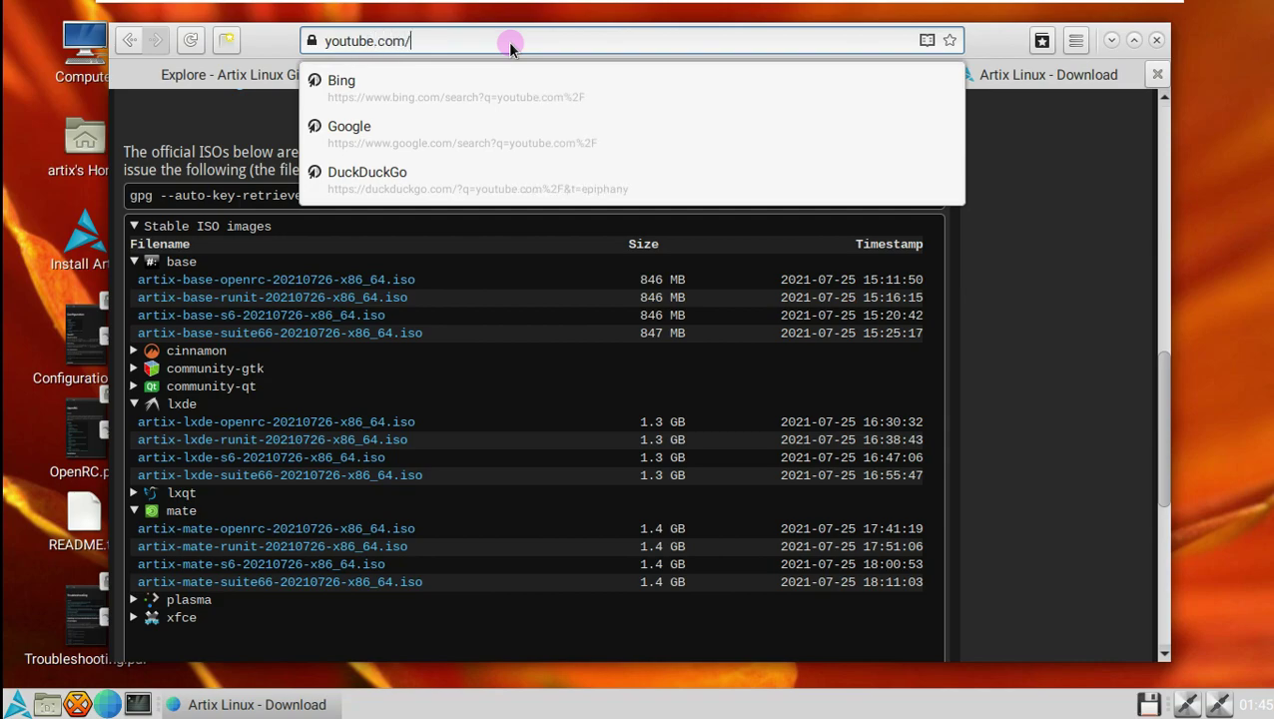
{"action": "type", "text": "Runboxing"}
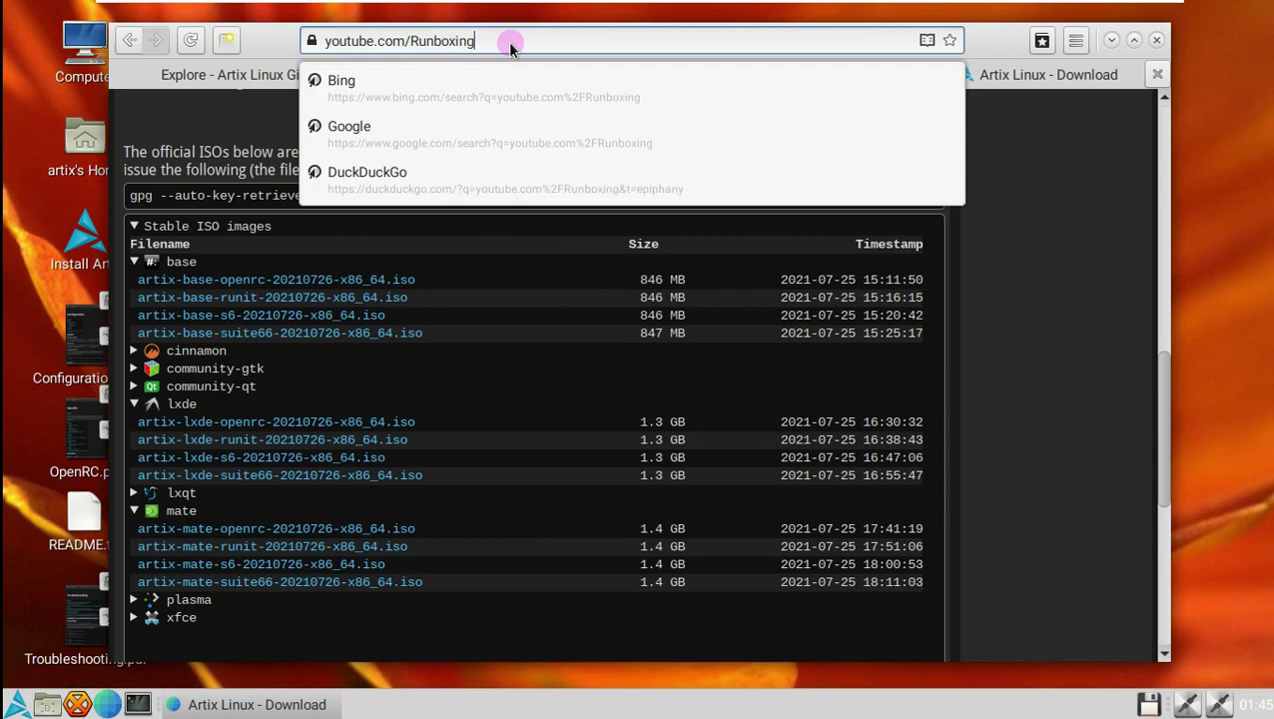
{"action": "key", "text": "Return"}
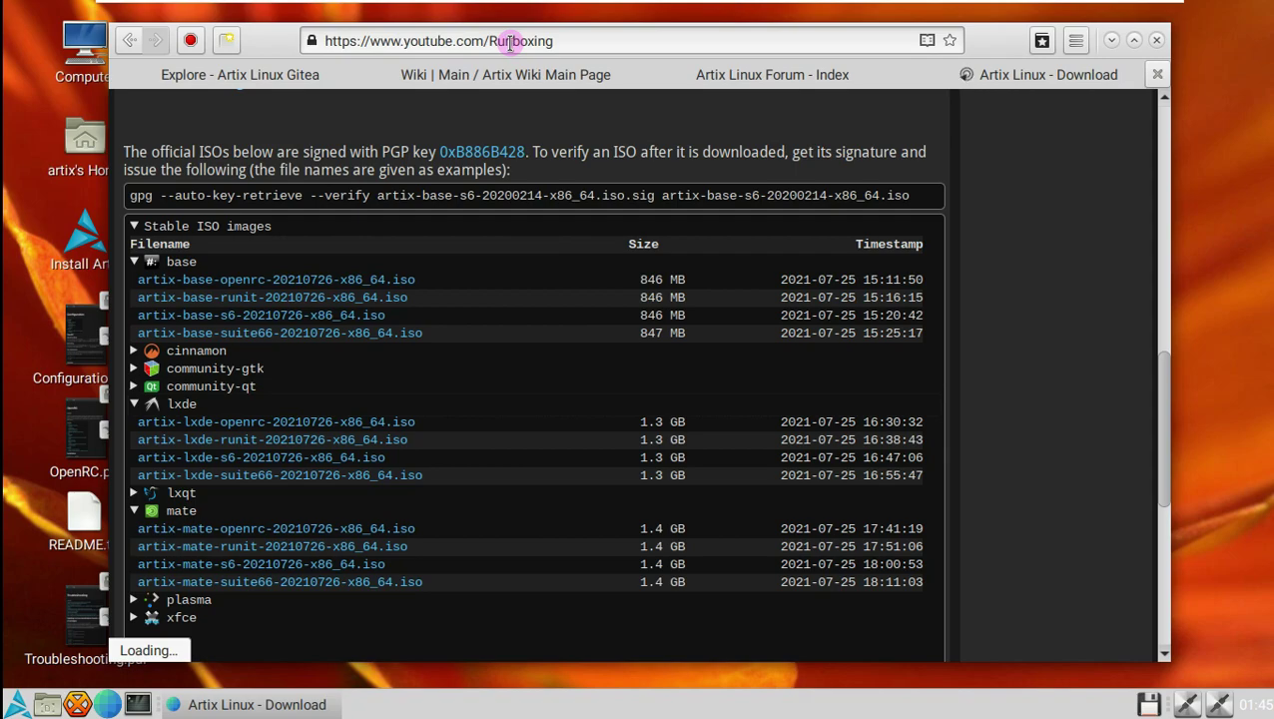